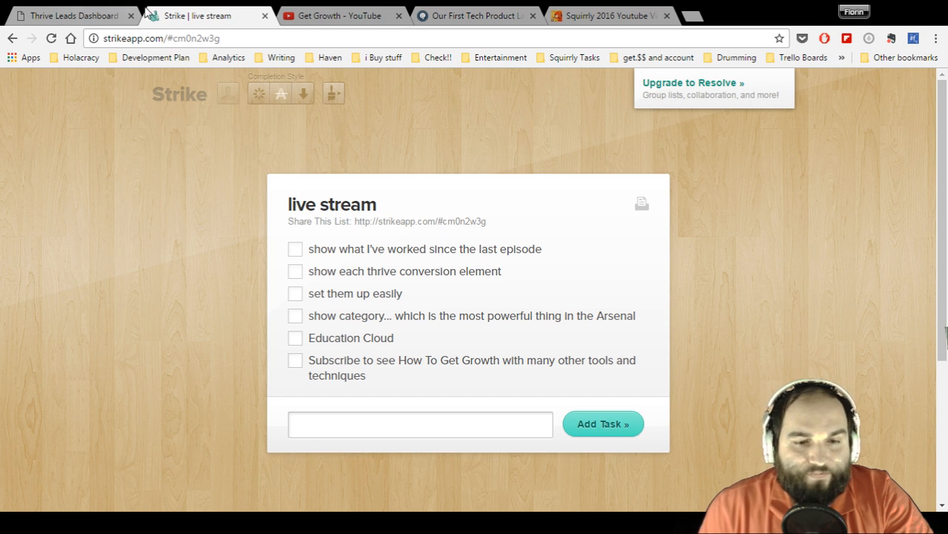
Check the Get Growth YouTube channel, and in the Thrive Leads dashboard expand the blog pages lead group to show its form types.
{"action": "left_click", "coordinate": [372, 15]}
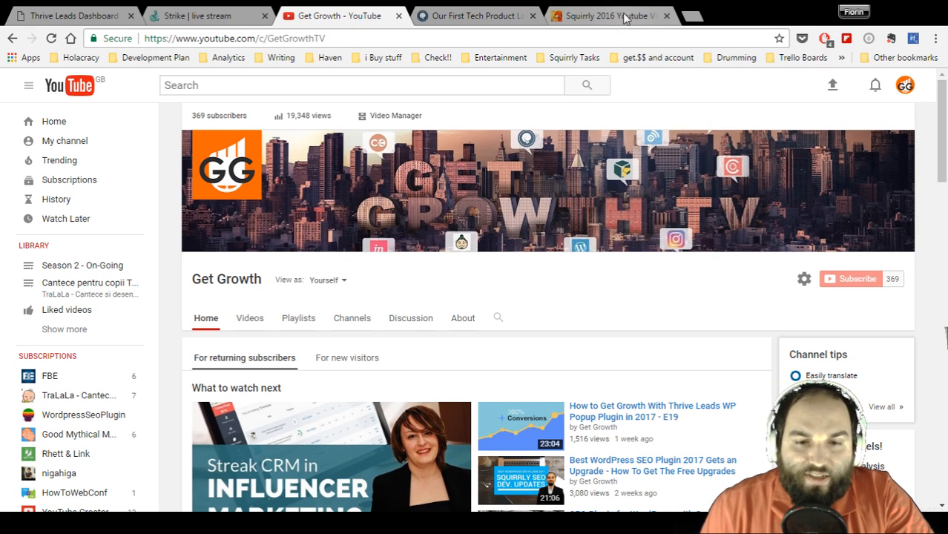
{"action": "left_click", "coordinate": [38, 15]}
{"action": "scroll", "coordinate": [477, 279], "scroll_direction": "up", "scroll_amount": 1}
{"action": "scroll", "coordinate": [489, 242], "scroll_direction": "down", "scroll_amount": 1}
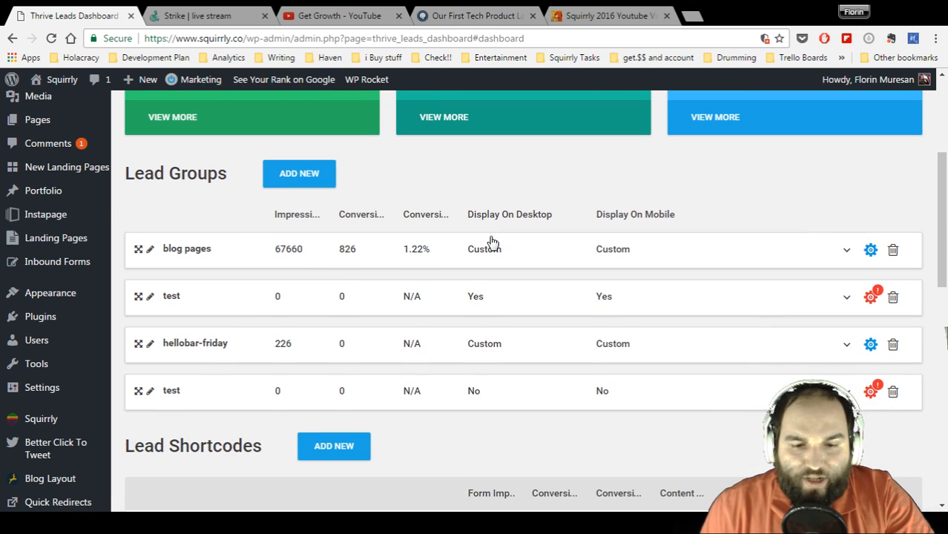
{"action": "scroll", "coordinate": [491, 242], "scroll_direction": "down", "scroll_amount": 1}
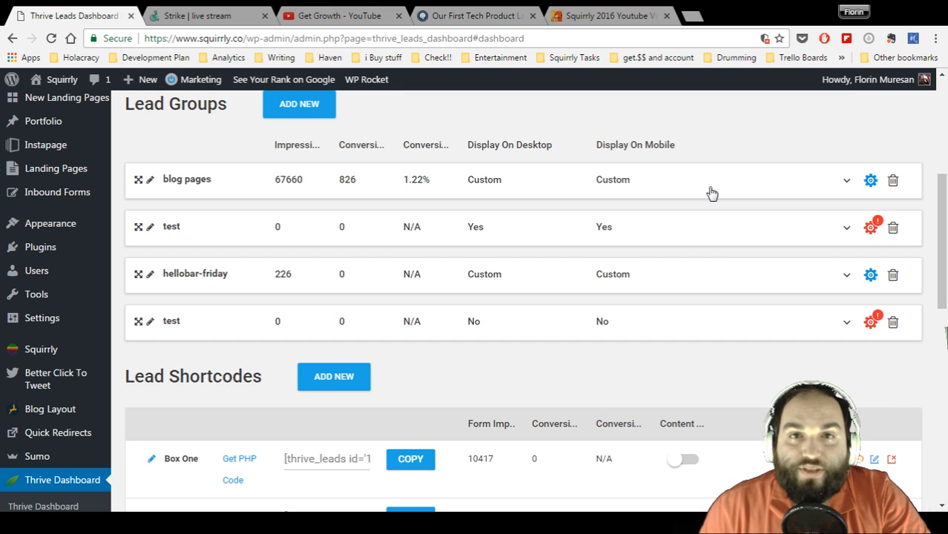
{"action": "left_click", "coordinate": [711, 193]}
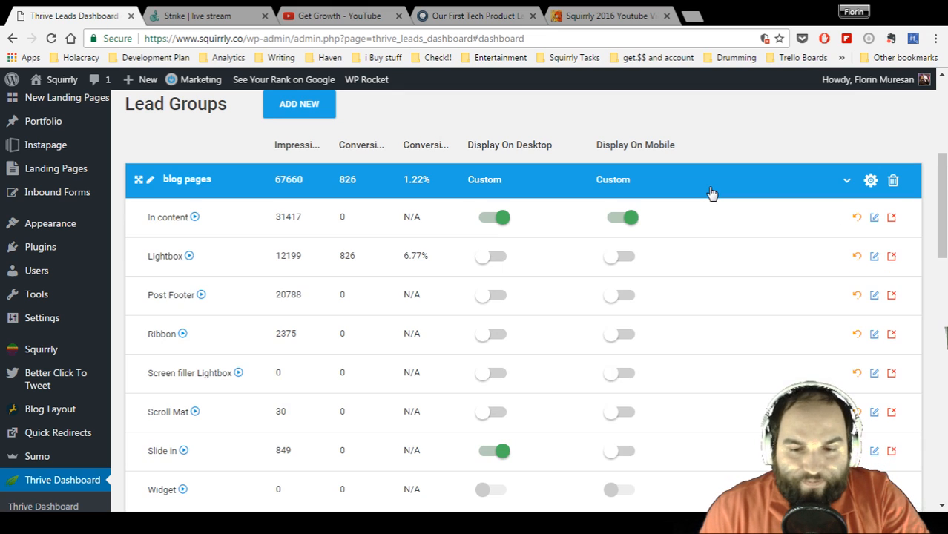
{"action": "scroll", "coordinate": [711, 193], "scroll_direction": "down", "scroll_amount": 1}
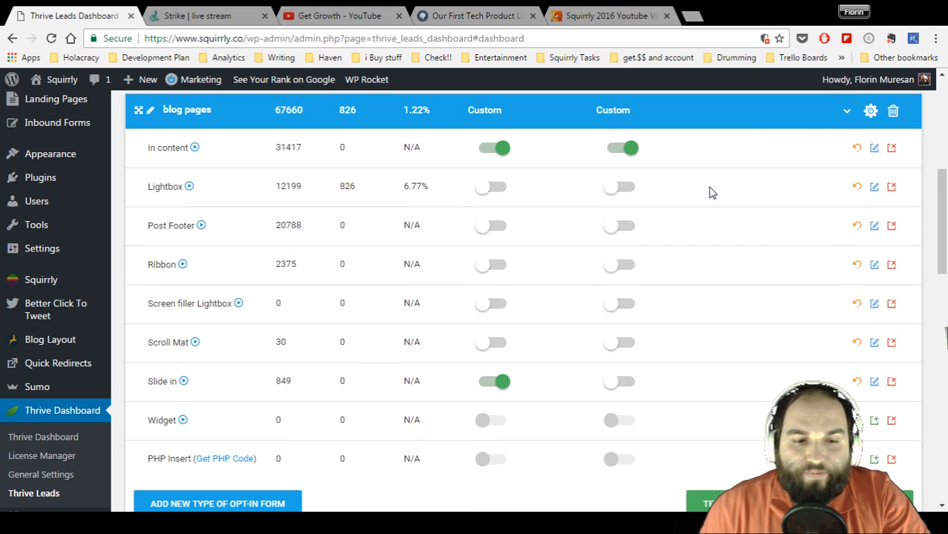
Read the Product Hunt case study down to the embedded Get Growth episode box and decline it with "Nah, growth is not for me".
{"action": "left_click", "coordinate": [464, 22]}
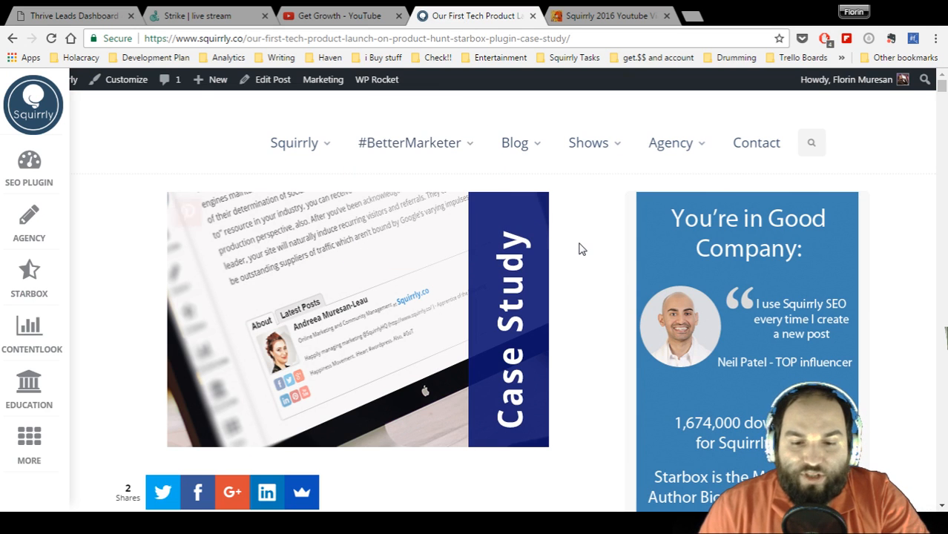
{"action": "scroll", "coordinate": [581, 250], "scroll_direction": "down", "scroll_amount": 1}
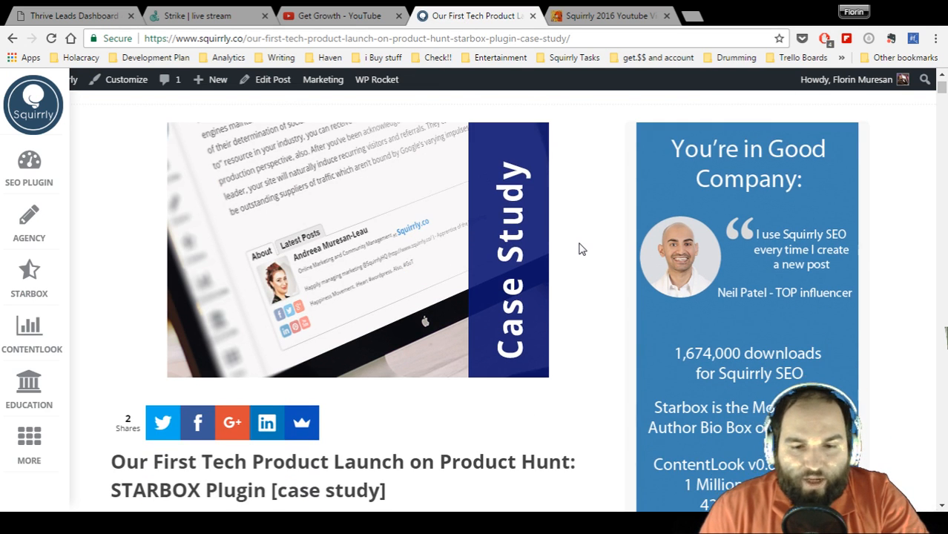
{"action": "scroll", "coordinate": [580, 249], "scroll_direction": "down", "scroll_amount": 3}
{"action": "scroll", "coordinate": [581, 249], "scroll_direction": "up", "scroll_amount": 3}
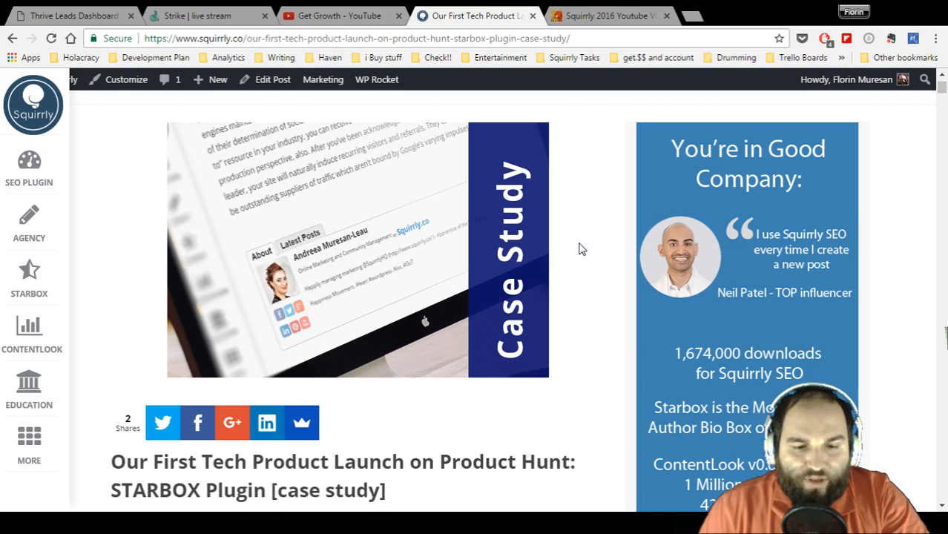
{"action": "scroll", "coordinate": [580, 249], "scroll_direction": "down", "scroll_amount": 1}
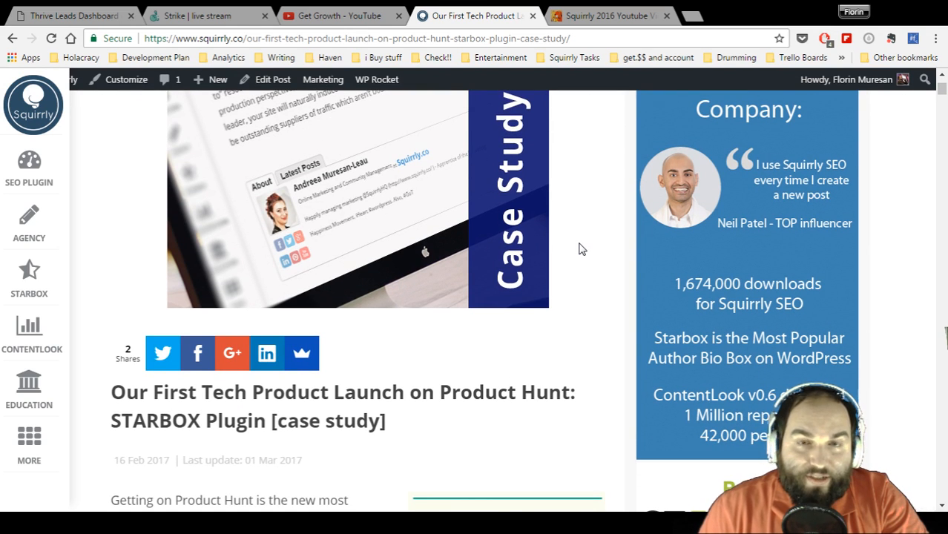
{"action": "scroll", "coordinate": [580, 249], "scroll_direction": "down", "scroll_amount": 1}
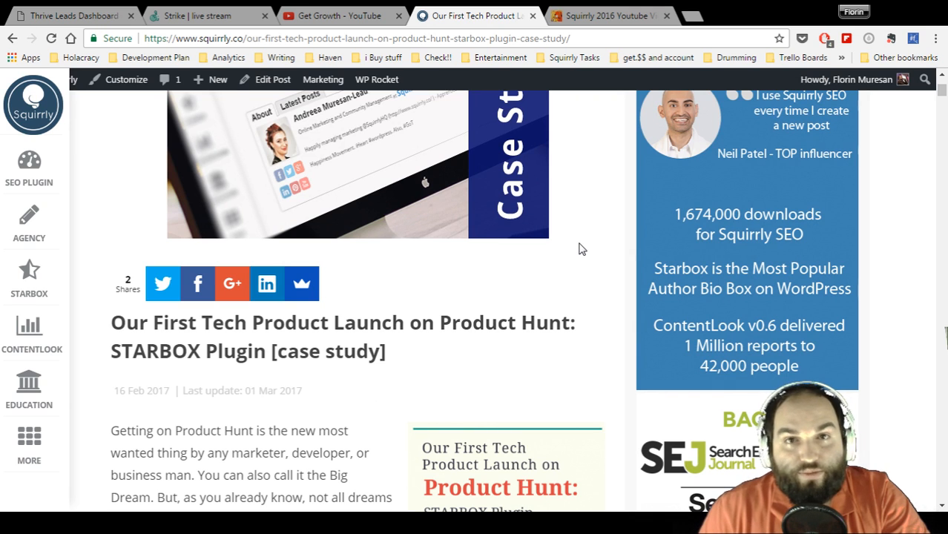
{"action": "scroll", "coordinate": [580, 249], "scroll_direction": "down", "scroll_amount": 1}
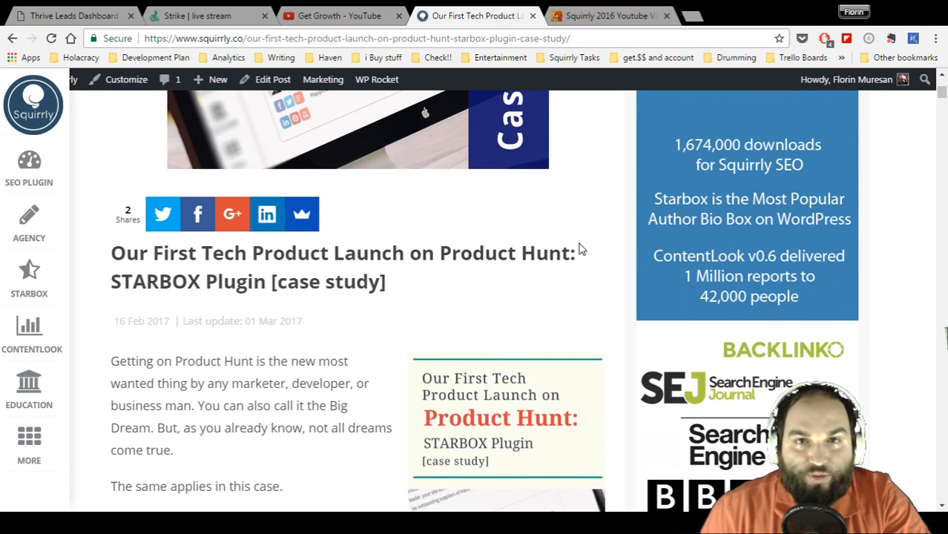
{"action": "scroll", "coordinate": [581, 249], "scroll_direction": "down", "scroll_amount": 2}
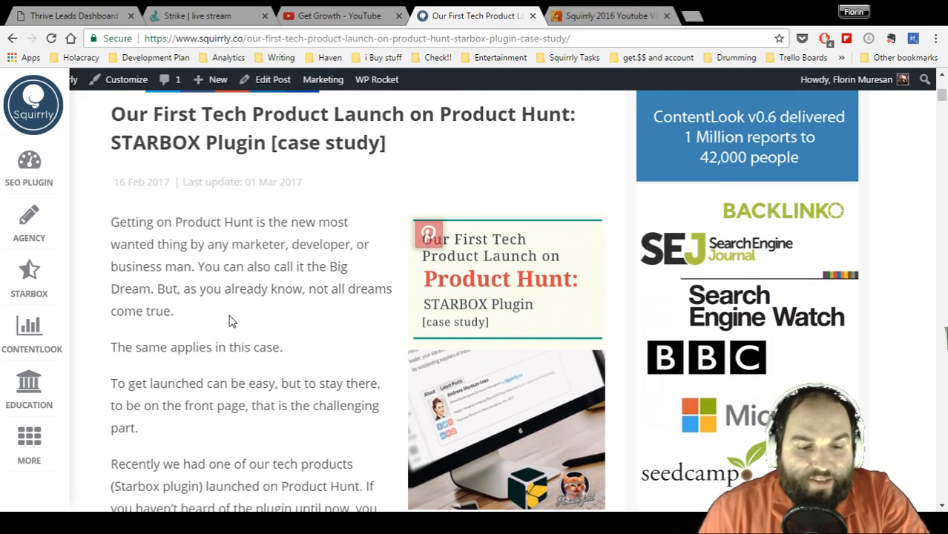
{"action": "scroll", "coordinate": [229, 319], "scroll_direction": "down", "scroll_amount": 1}
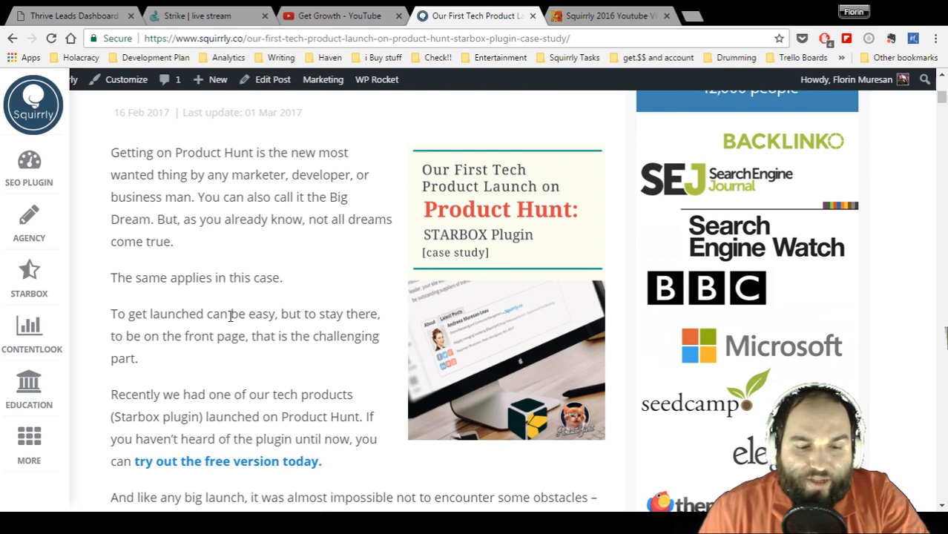
{"action": "scroll", "coordinate": [313, 310], "scroll_direction": "down", "scroll_amount": 4}
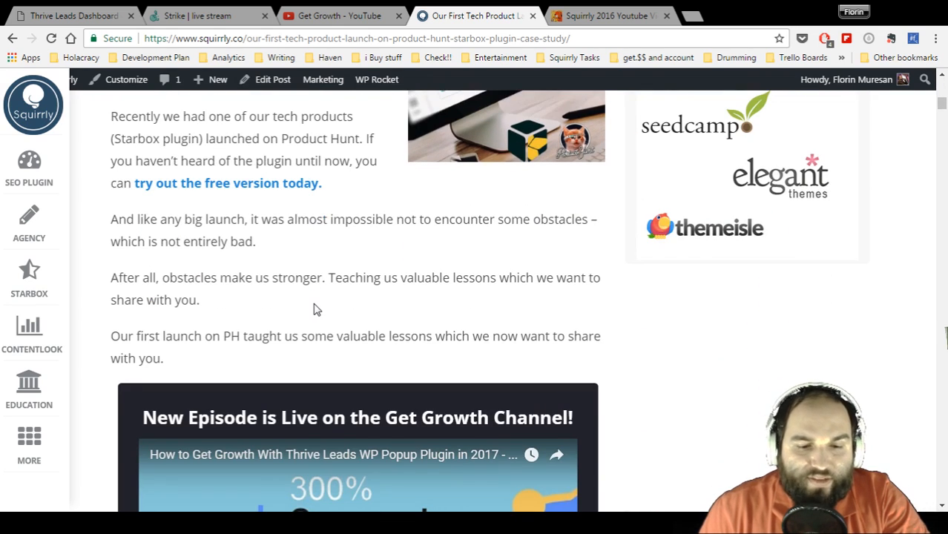
{"action": "scroll", "coordinate": [313, 310], "scroll_direction": "down", "scroll_amount": 3}
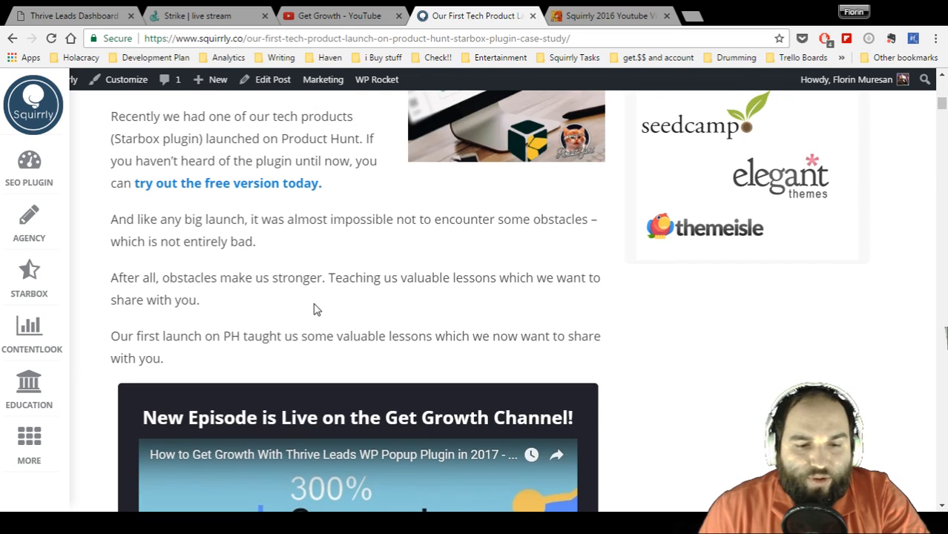
{"action": "scroll", "coordinate": [313, 310], "scroll_direction": "down", "scroll_amount": 4}
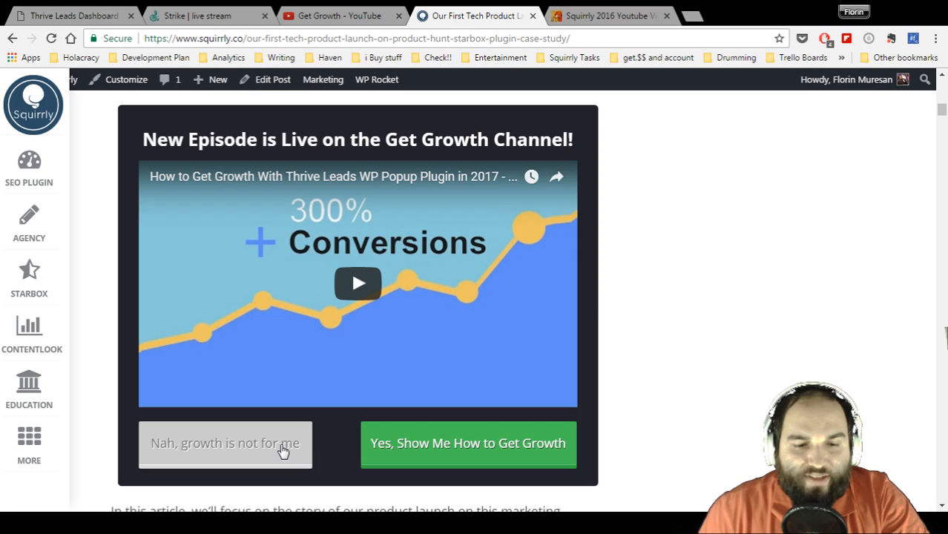
{"action": "left_click", "coordinate": [282, 450]}
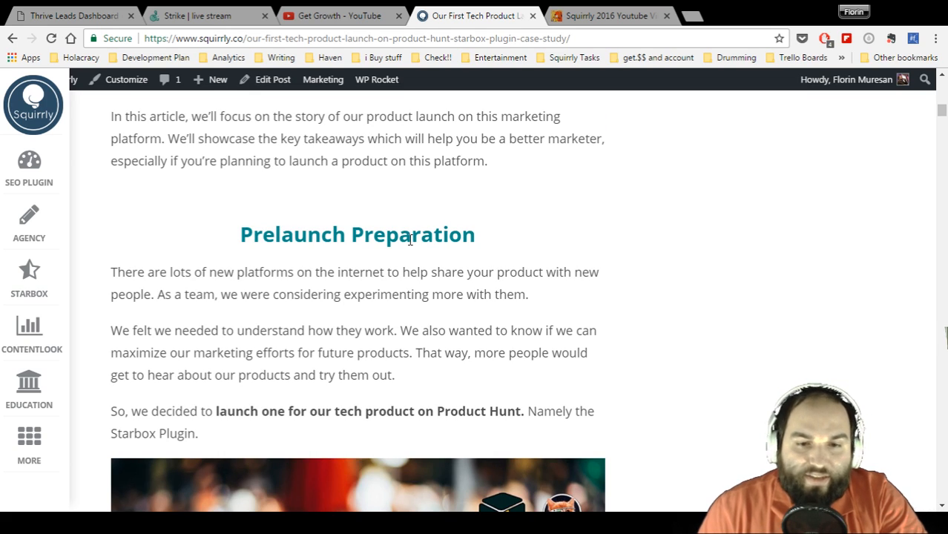
Look through the rest of the Starbox case study, from Prelaunch Preparation to the sections about gathering upvotes.
{"action": "scroll", "coordinate": [409, 240], "scroll_direction": "down", "scroll_amount": 10}
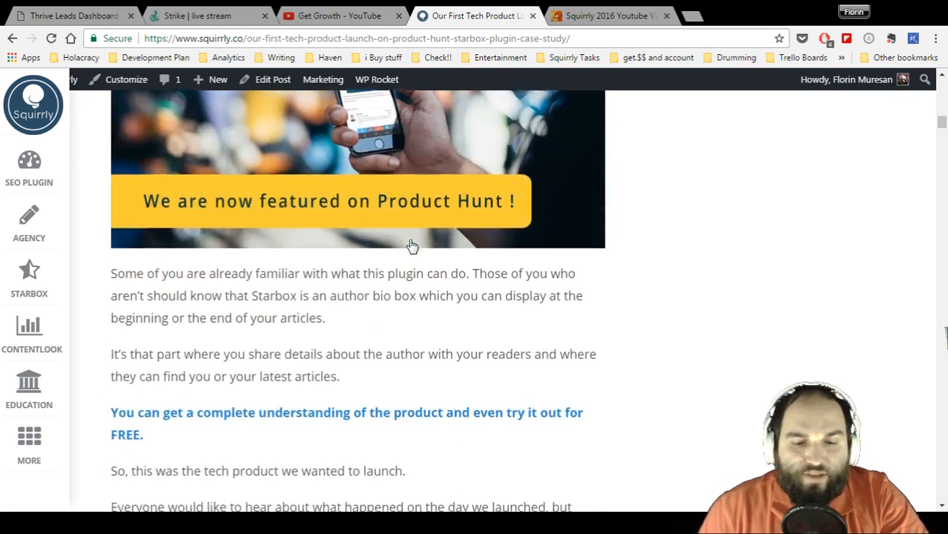
{"action": "scroll", "coordinate": [412, 245], "scroll_direction": "down", "scroll_amount": 15}
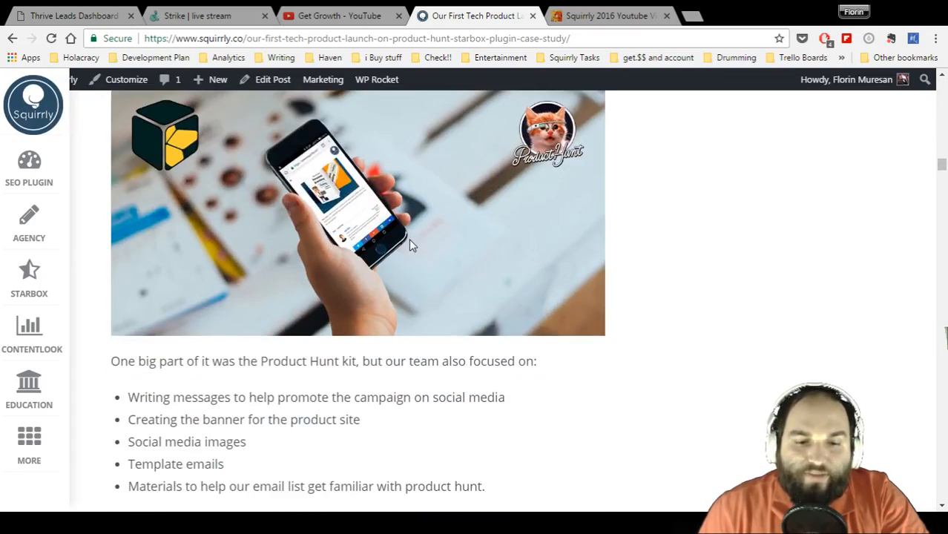
{"action": "scroll", "coordinate": [412, 246], "scroll_direction": "down", "scroll_amount": 13}
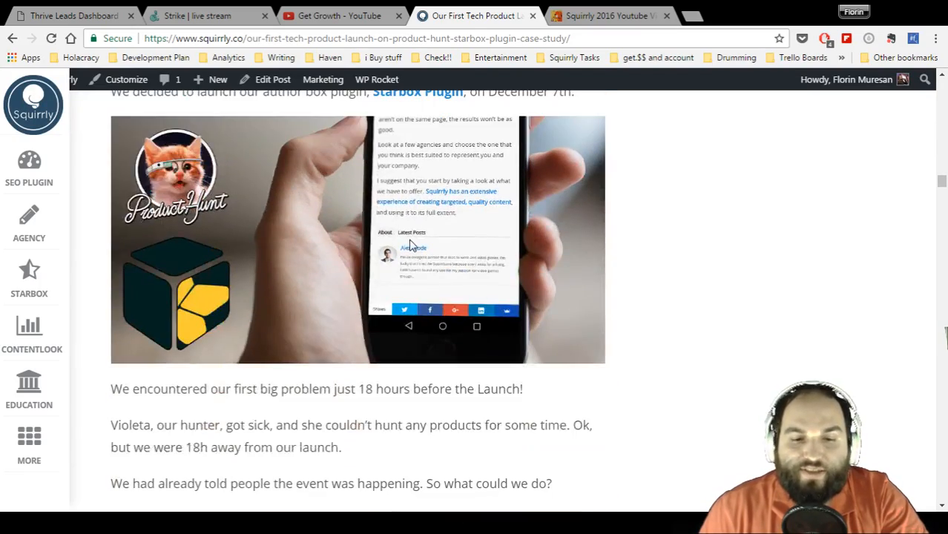
{"action": "scroll", "coordinate": [410, 245], "scroll_direction": "down", "scroll_amount": 10}
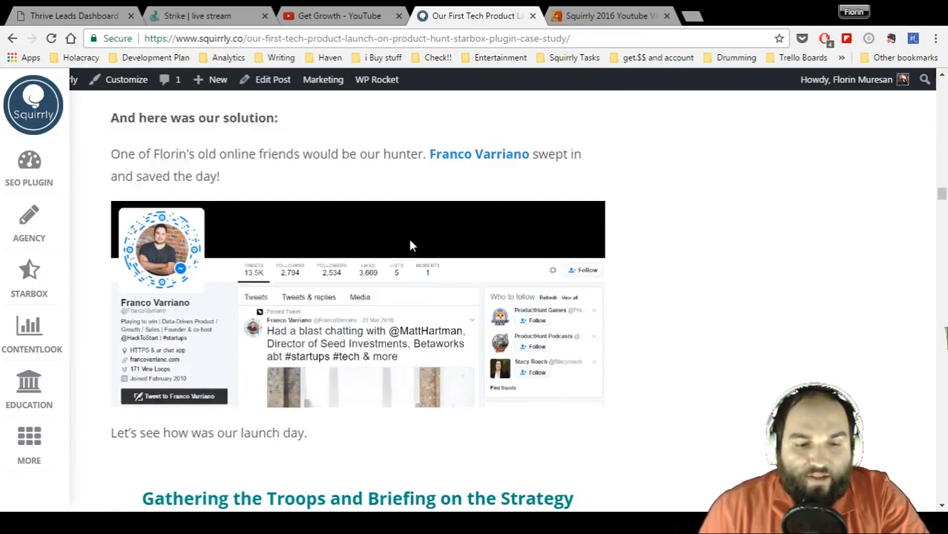
{"action": "scroll", "coordinate": [412, 246], "scroll_direction": "down", "scroll_amount": 15}
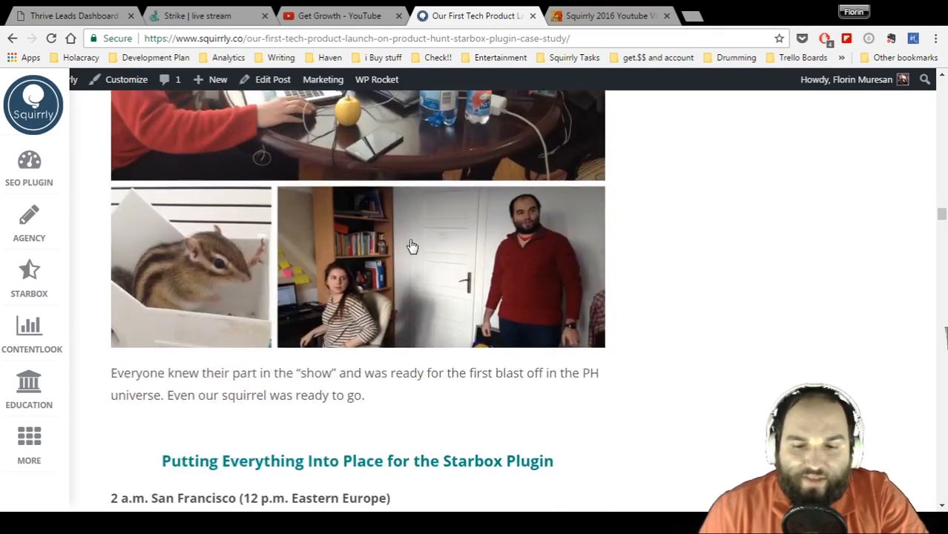
{"action": "scroll", "coordinate": [412, 245], "scroll_direction": "down", "scroll_amount": 12}
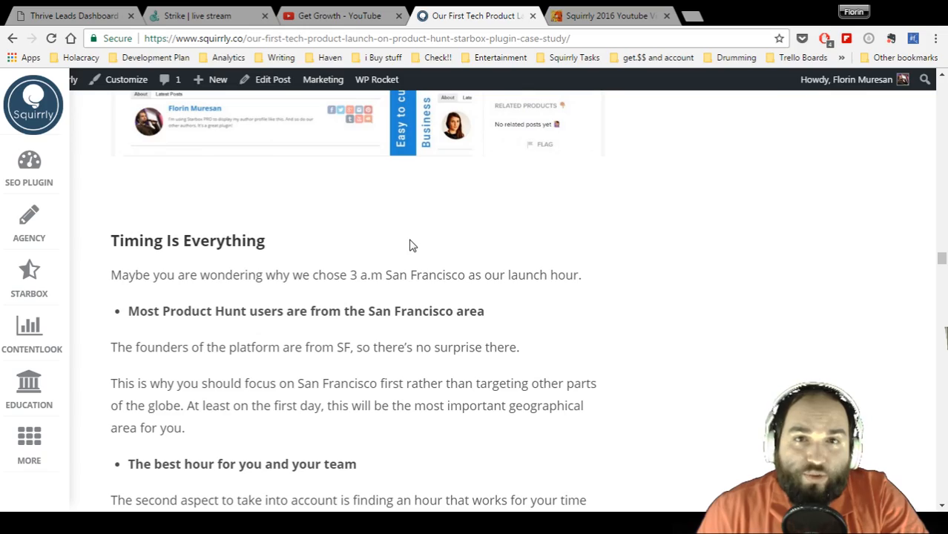
{"action": "scroll", "coordinate": [413, 245], "scroll_direction": "down", "scroll_amount": 20}
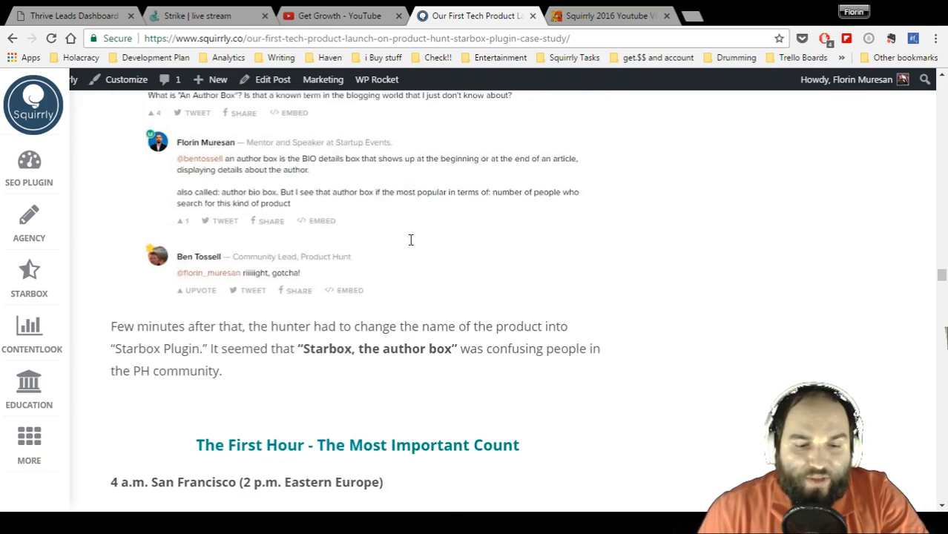
{"action": "scroll", "coordinate": [412, 245], "scroll_direction": "down", "scroll_amount": 20}
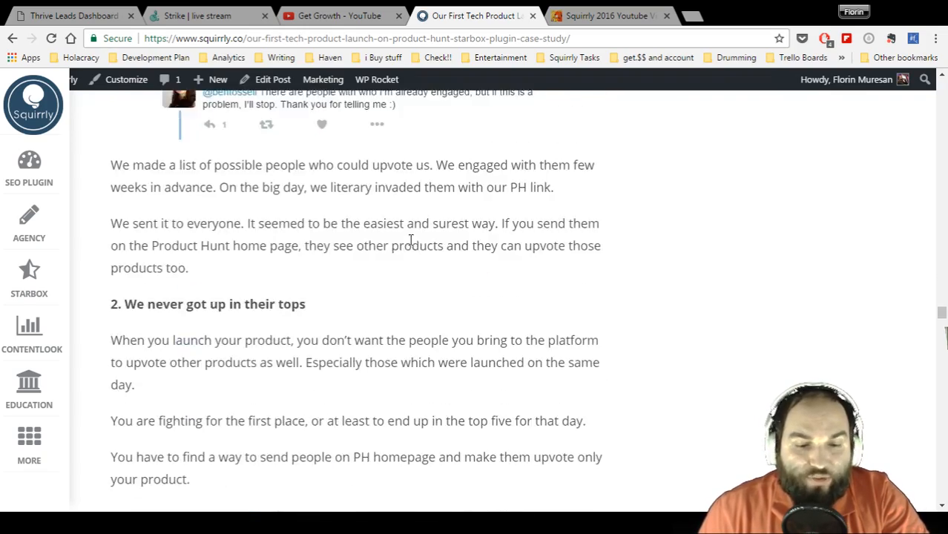
{"action": "scroll", "coordinate": [410, 239], "scroll_direction": "down", "scroll_amount": 5}
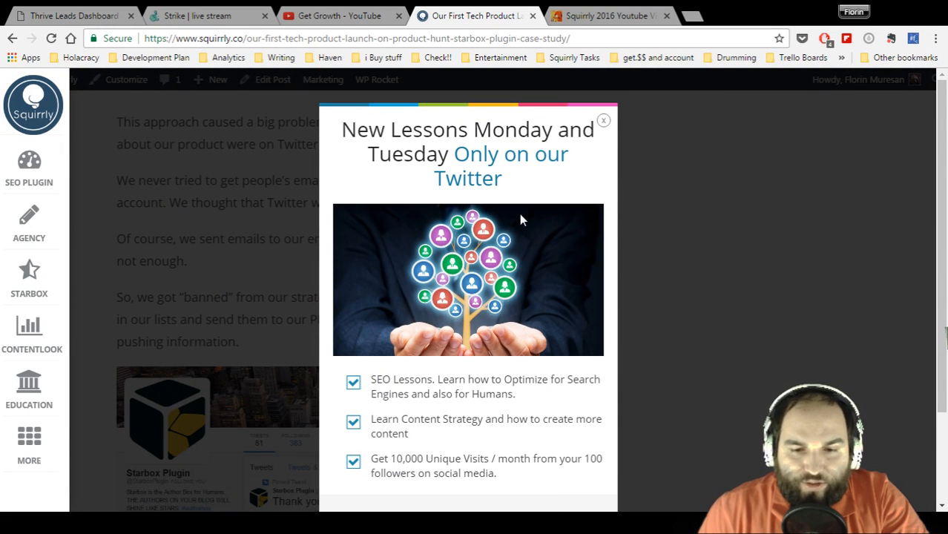
Follow the lightbox offer to learn from Twitter, view the Squirrly SEO profile it leads to, and close that page.
{"action": "scroll", "coordinate": [519, 219], "scroll_direction": "down", "scroll_amount": 1}
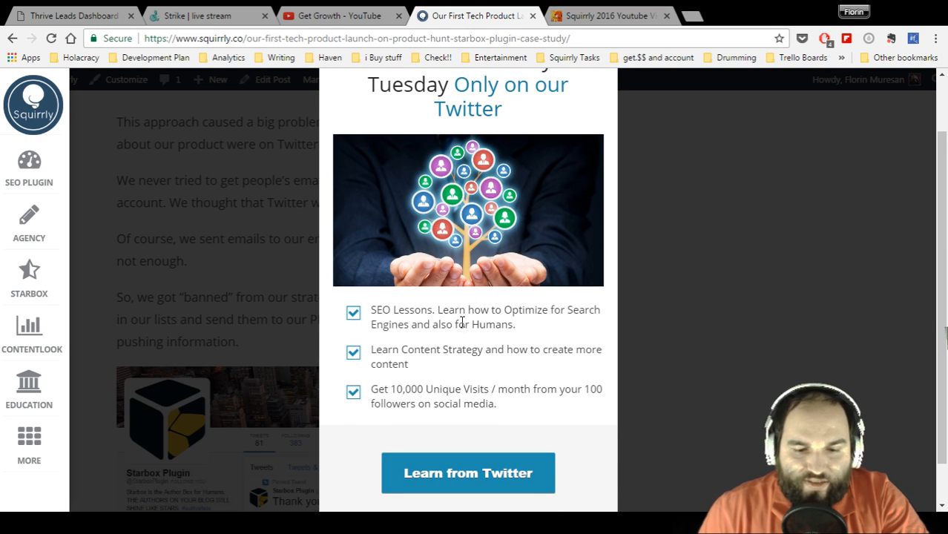
{"action": "left_click", "coordinate": [468, 472]}
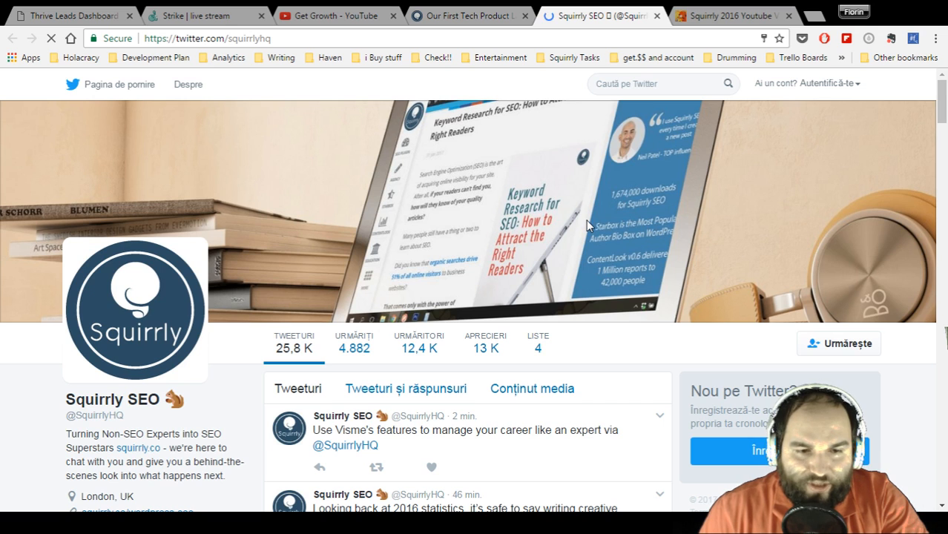
{"action": "scroll", "coordinate": [583, 220], "scroll_direction": "down", "scroll_amount": 1}
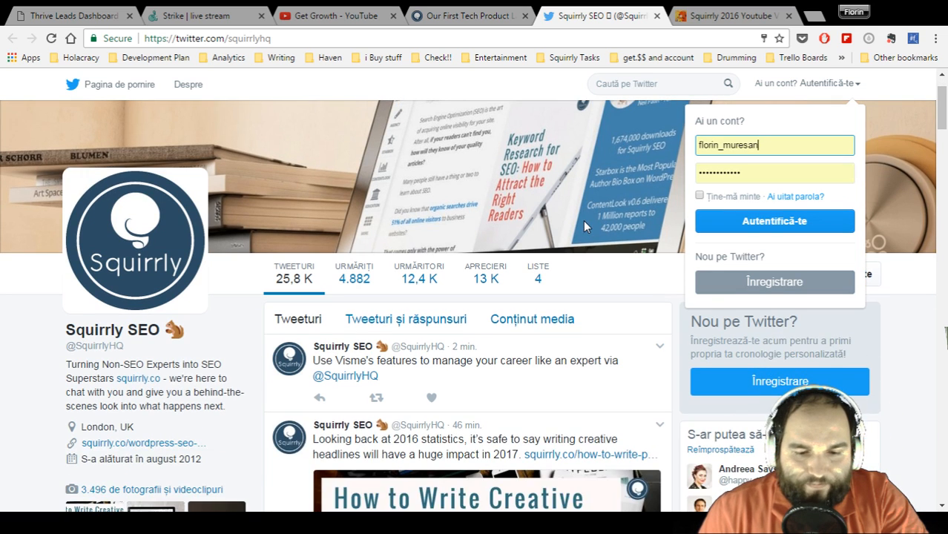
{"action": "scroll", "coordinate": [583, 220], "scroll_direction": "up", "scroll_amount": 1}
{"action": "left_click", "coordinate": [656, 16]}
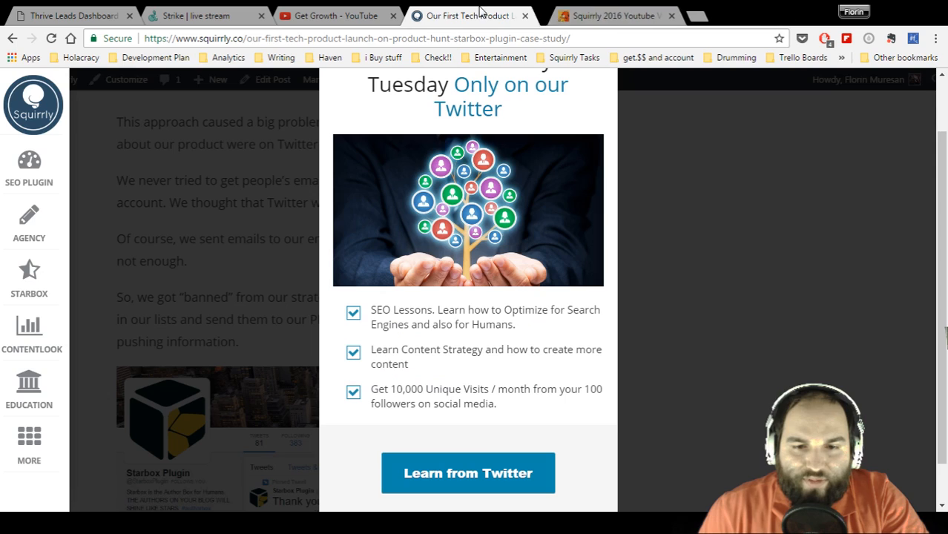
Mark the task "show what I've worked since the last episode" as done in the Strike live stream list.
{"action": "left_click", "coordinate": [205, 17]}
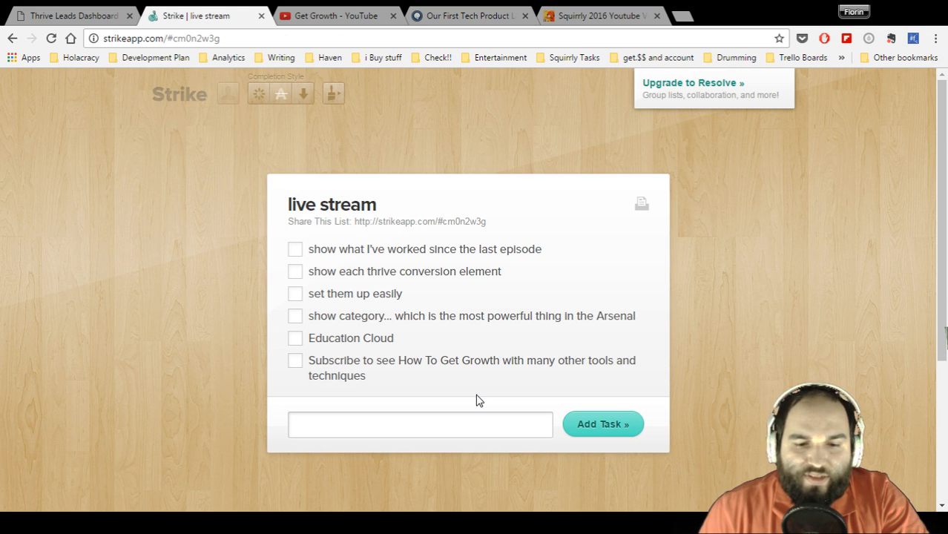
{"action": "left_click", "coordinate": [295, 250]}
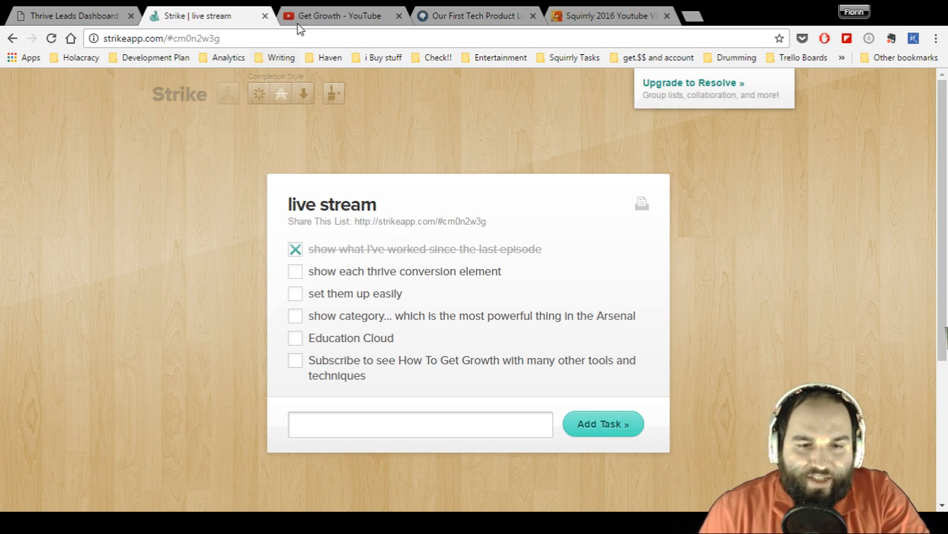
Open the In content form type of the blog pages lead group in Thrive Leads and highlight its form impressions figure.
{"action": "left_click", "coordinate": [89, 21]}
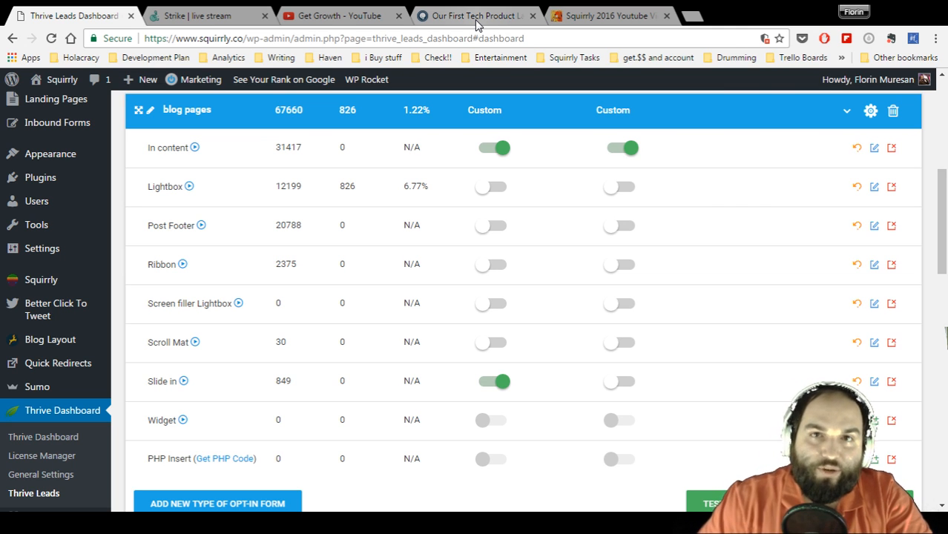
{"action": "left_click", "coordinate": [875, 149]}
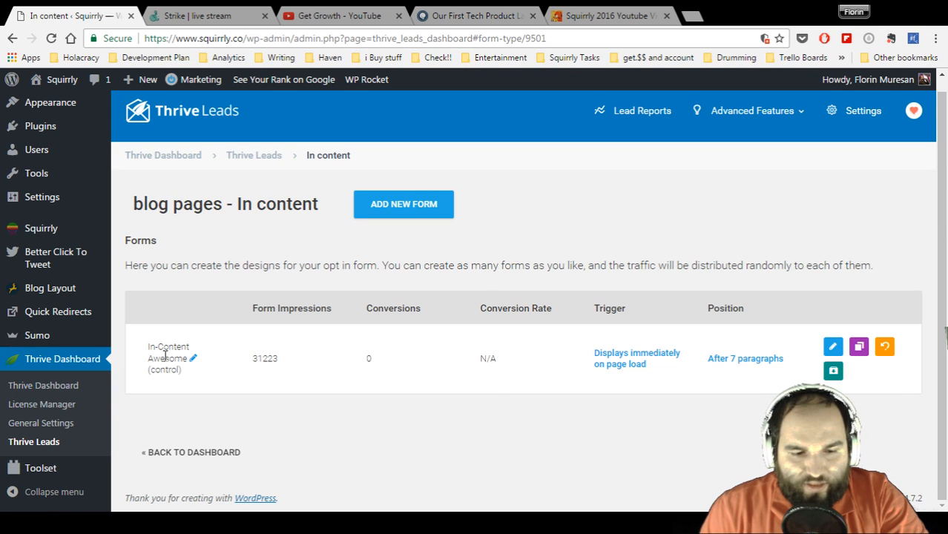
{"action": "double_click", "coordinate": [256, 357]}
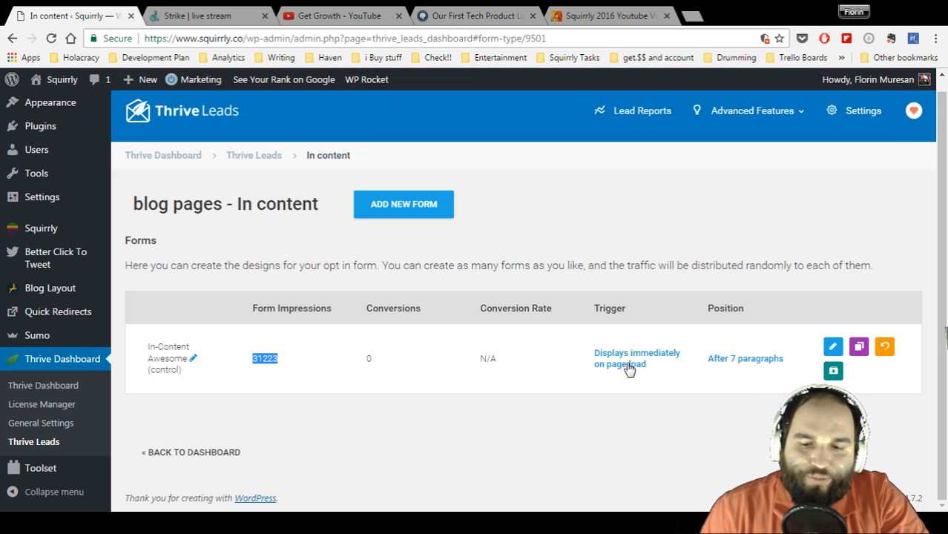
View the position settings of the In-Content Awesome form, look through the paragraph-count choices, and close the settings without saving.
{"action": "left_click", "coordinate": [740, 362]}
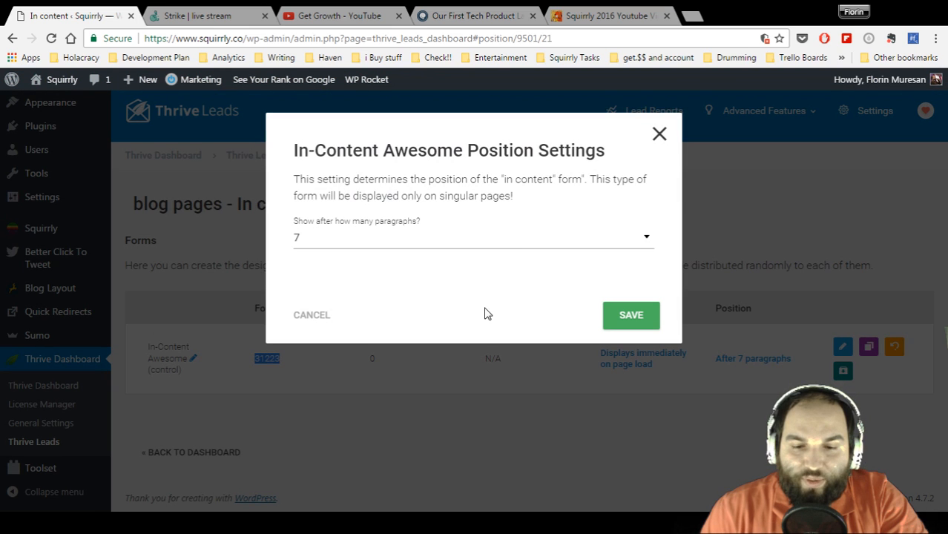
{"action": "left_click", "coordinate": [510, 249]}
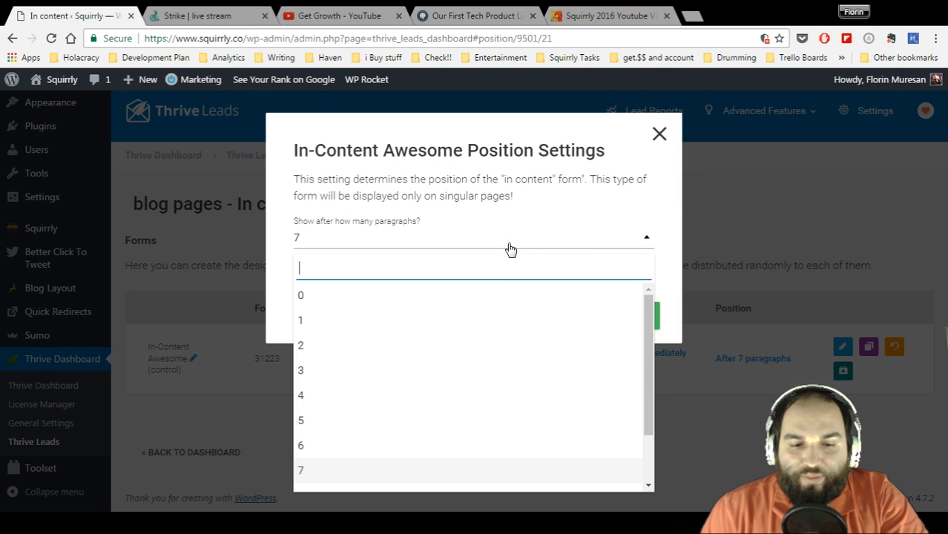
{"action": "scroll", "coordinate": [476, 366], "scroll_direction": "down", "scroll_amount": 1}
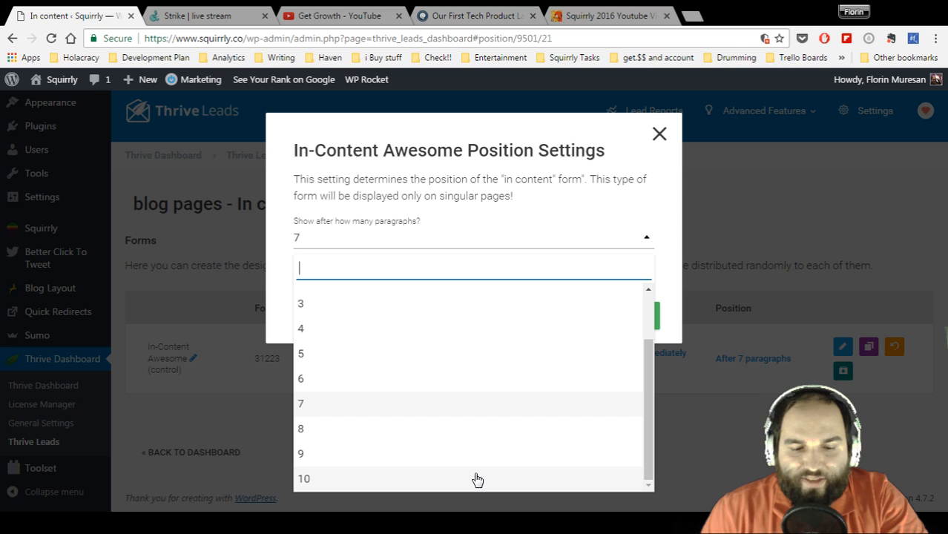
{"action": "left_click", "coordinate": [624, 209]}
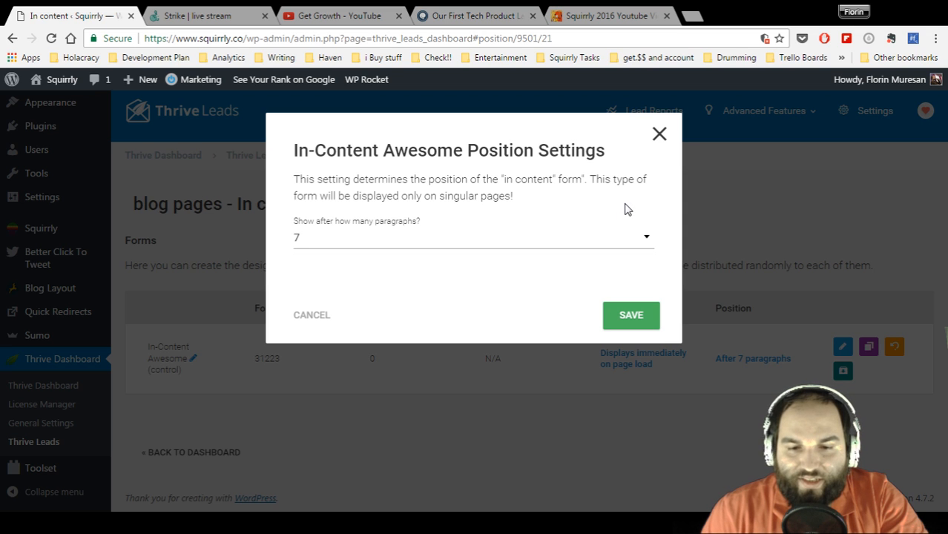
{"action": "left_click", "coordinate": [656, 144]}
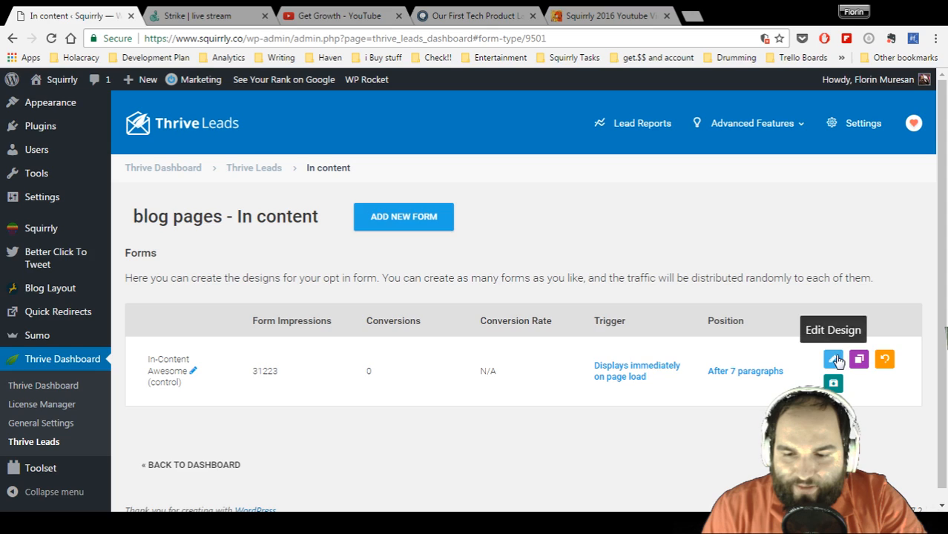
Open the design of the In-Content Awesome form for editing and look through its heading, video and buttons.
{"action": "left_click", "coordinate": [833, 358]}
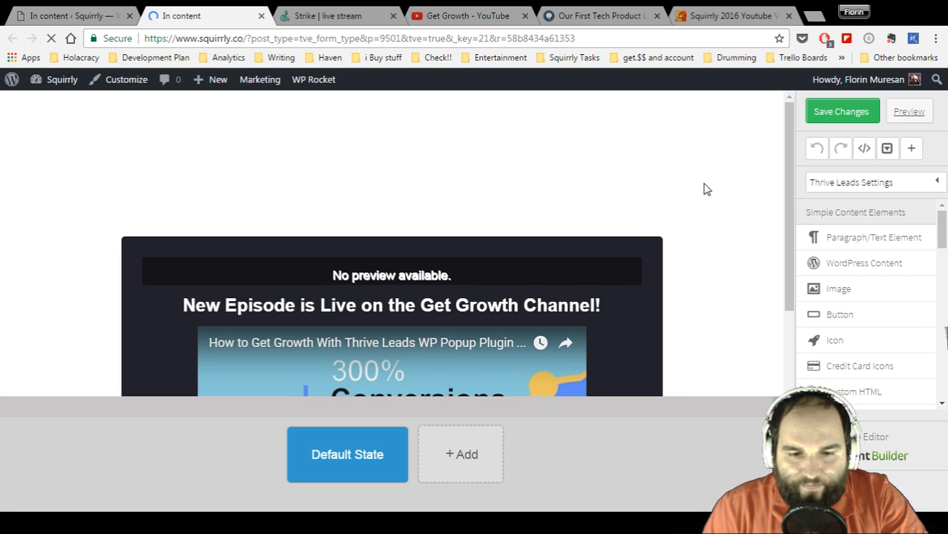
{"action": "scroll", "coordinate": [707, 189], "scroll_direction": "down", "scroll_amount": 1}
{"action": "scroll", "coordinate": [707, 190], "scroll_direction": "down", "scroll_amount": 1}
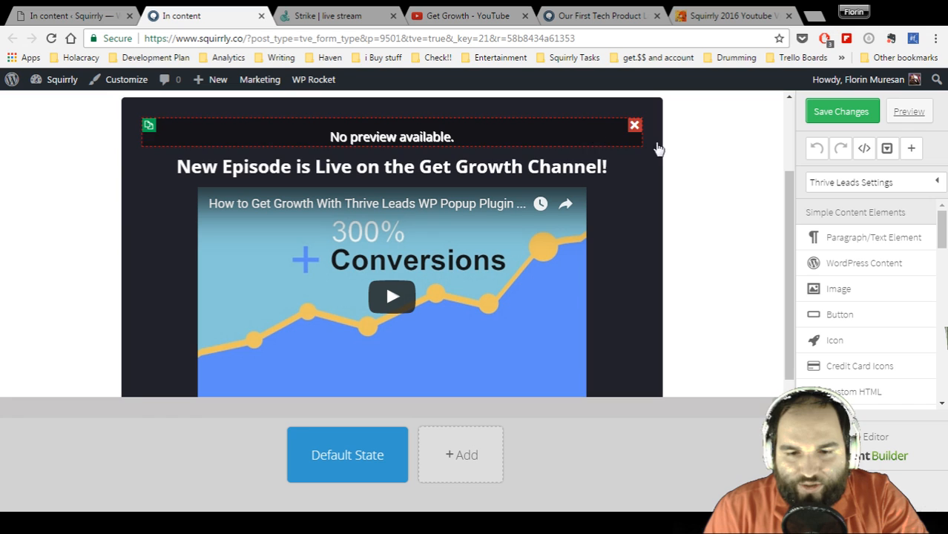
{"action": "scroll", "coordinate": [721, 167], "scroll_direction": "down", "scroll_amount": 1}
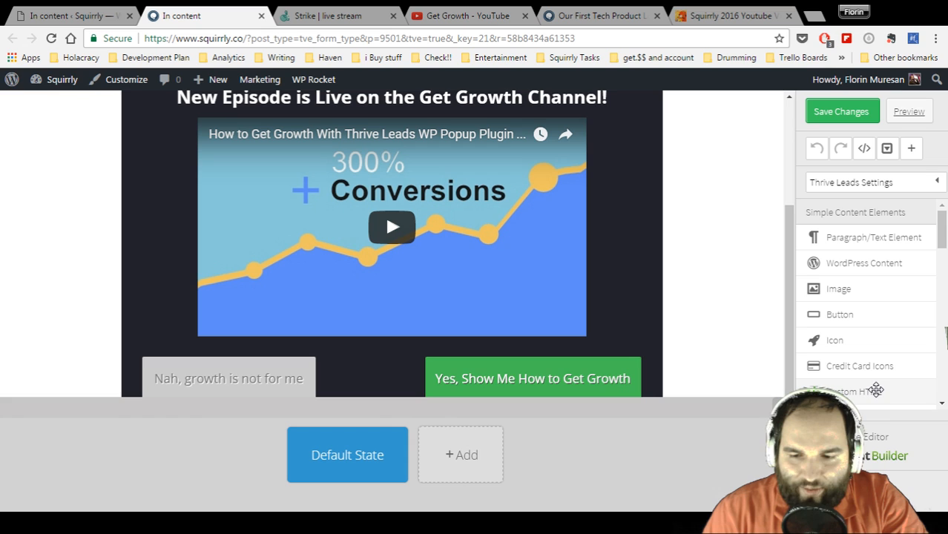
Inspect the custom HTML code that embeds the YouTube video in the form, and close it without changes.
{"action": "left_click", "coordinate": [433, 163]}
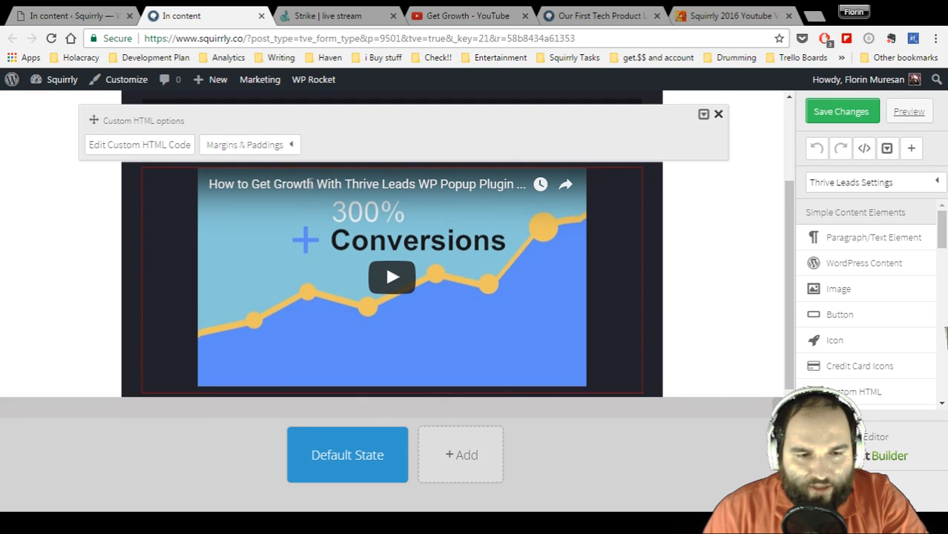
{"action": "left_click", "coordinate": [115, 147]}
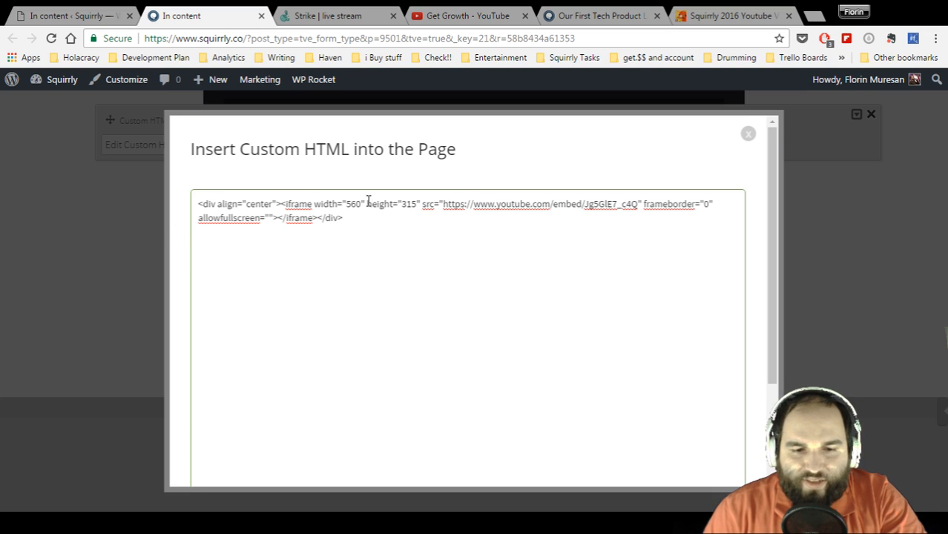
{"action": "left_click", "coordinate": [750, 138]}
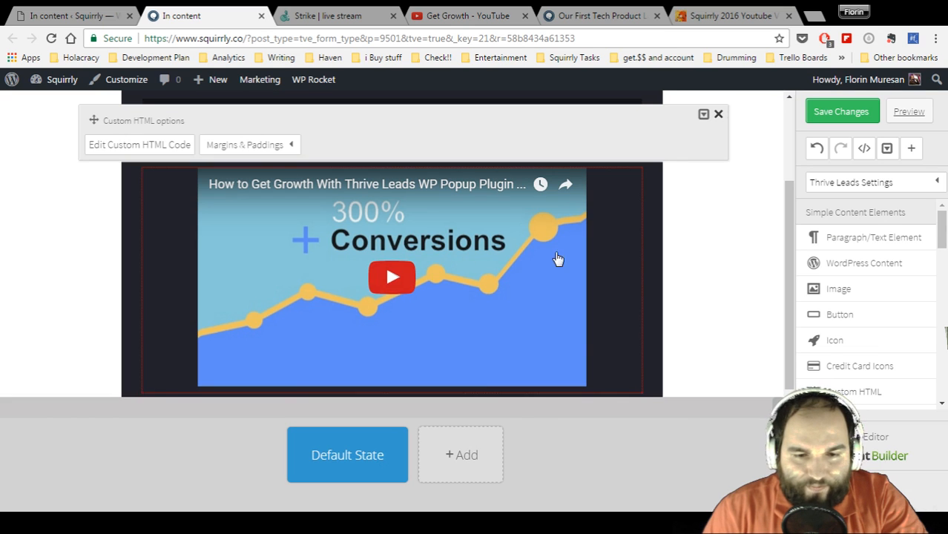
{"action": "left_click", "coordinate": [719, 115]}
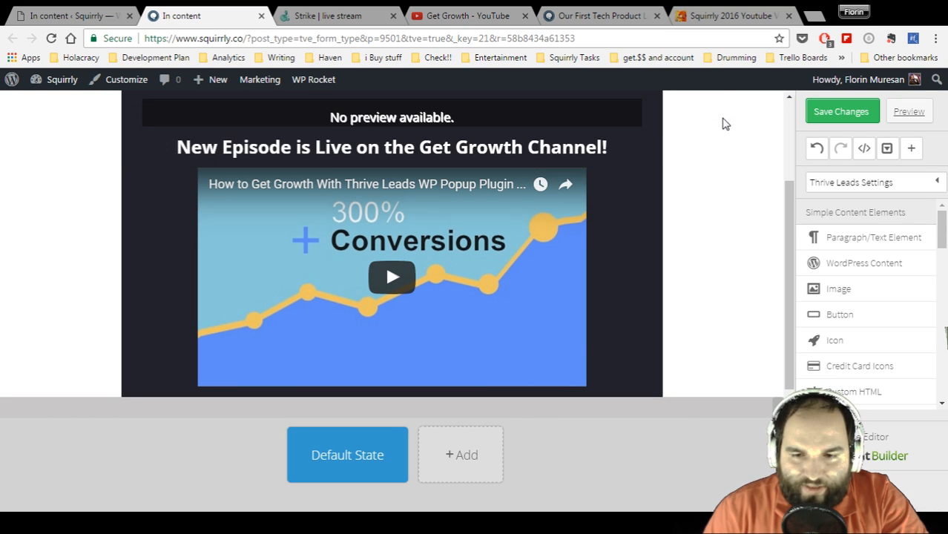
Review the Event Manager entries of the "Nah, growth is not for me" button and close them unchanged.
{"action": "scroll", "coordinate": [717, 222], "scroll_direction": "up", "scroll_amount": 1}
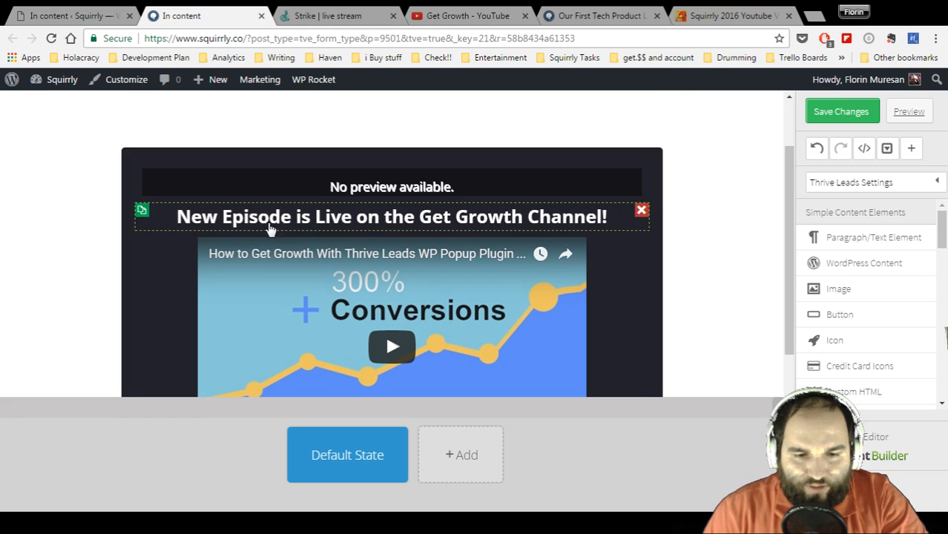
{"action": "scroll", "coordinate": [676, 257], "scroll_direction": "down", "scroll_amount": 3}
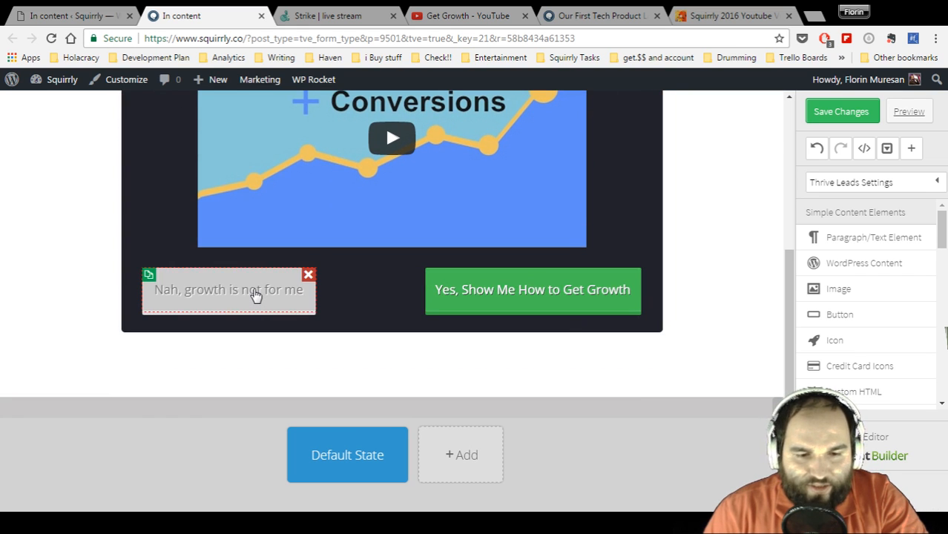
{"action": "left_click", "coordinate": [255, 295]}
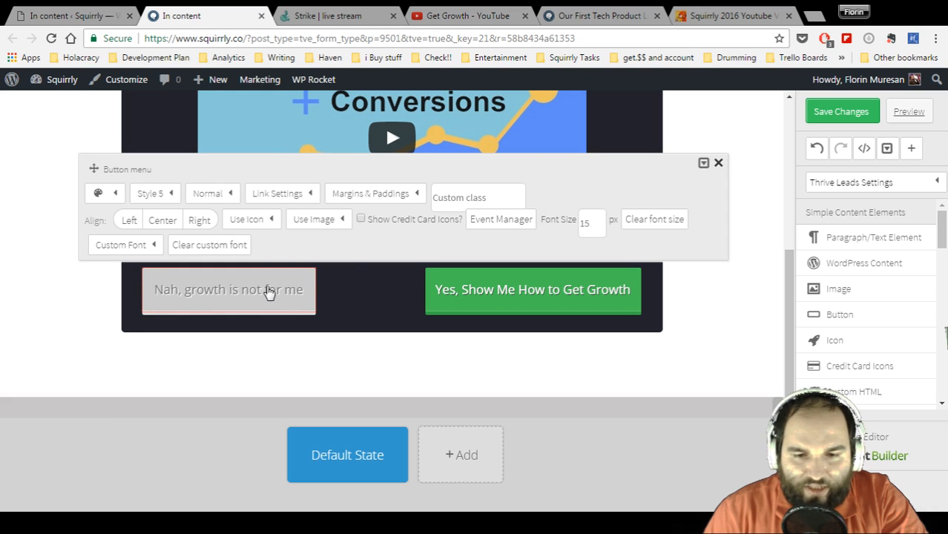
{"action": "left_click", "coordinate": [510, 225]}
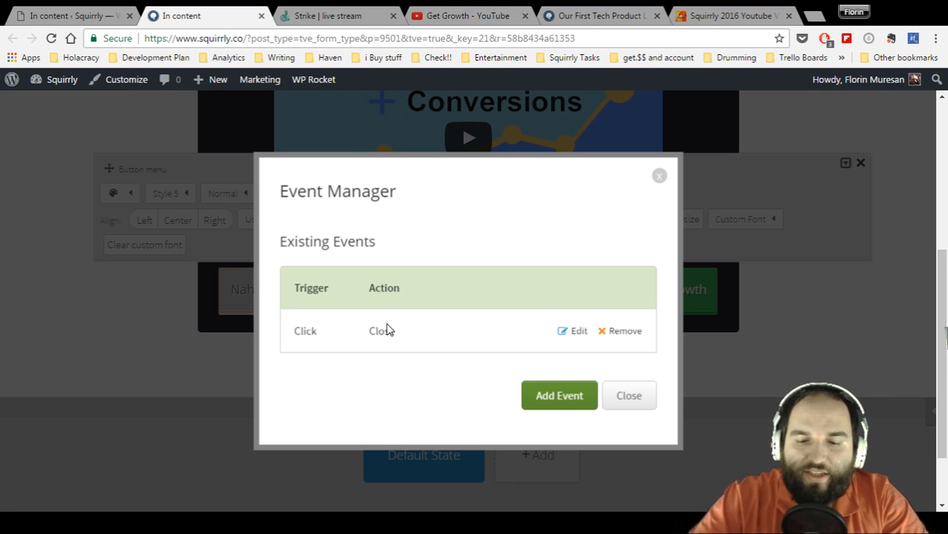
{"action": "left_click", "coordinate": [659, 178]}
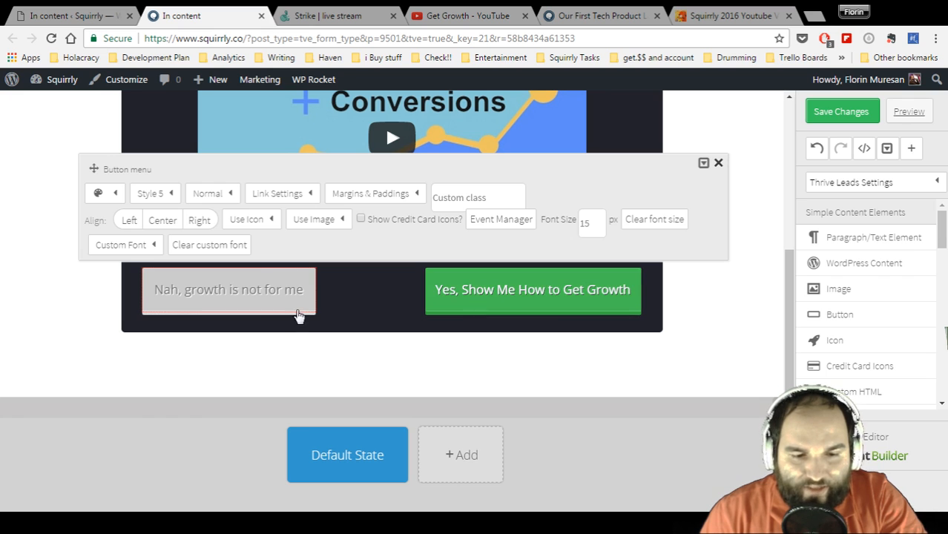
Review the link text, URL and window options of the "Yes, Show Me How to Get Growth" button, and close its settings.
{"action": "left_click", "coordinate": [548, 293]}
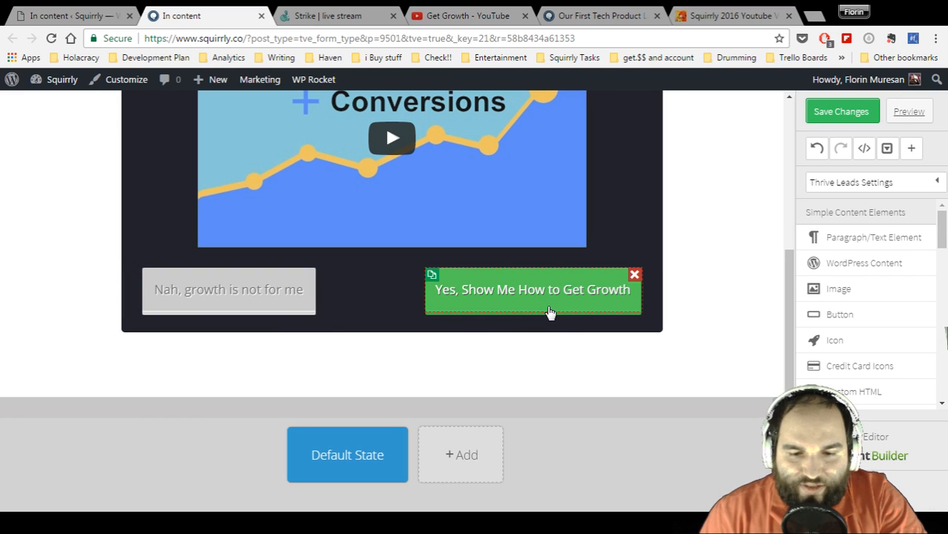
{"action": "left_click", "coordinate": [550, 312]}
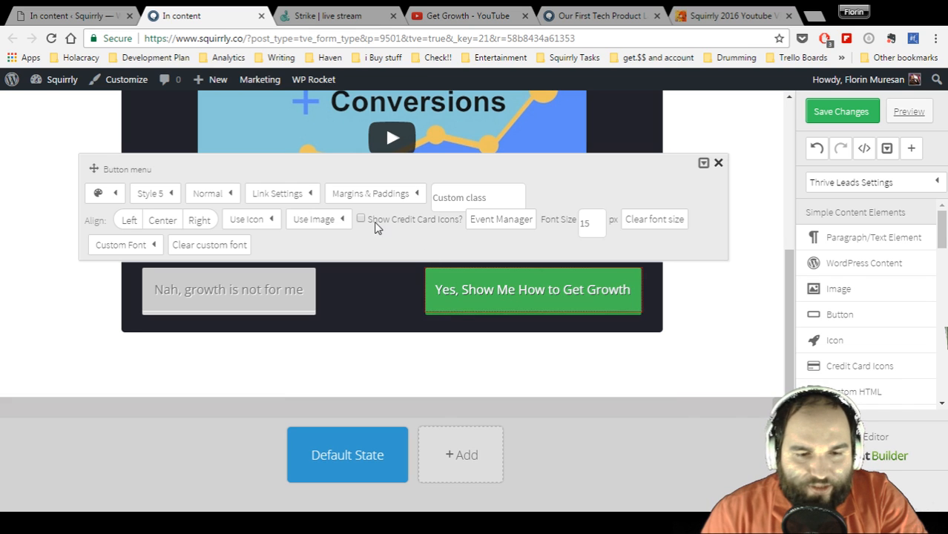
{"action": "left_click", "coordinate": [289, 195]}
{"action": "left_click", "coordinate": [341, 225]}
{"action": "left_click", "coordinate": [340, 255]}
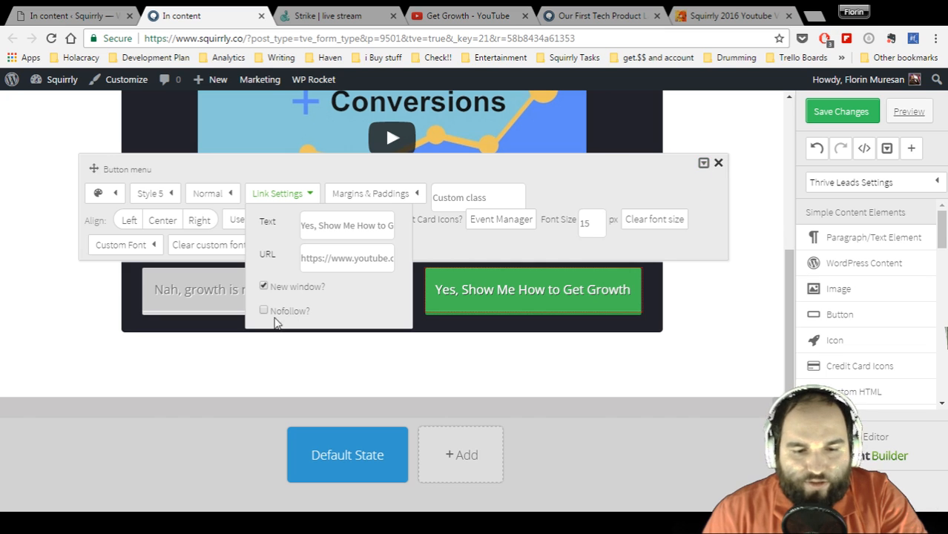
{"action": "left_click", "coordinate": [718, 165]}
{"action": "scroll", "coordinate": [726, 228], "scroll_direction": "up", "scroll_amount": 2}
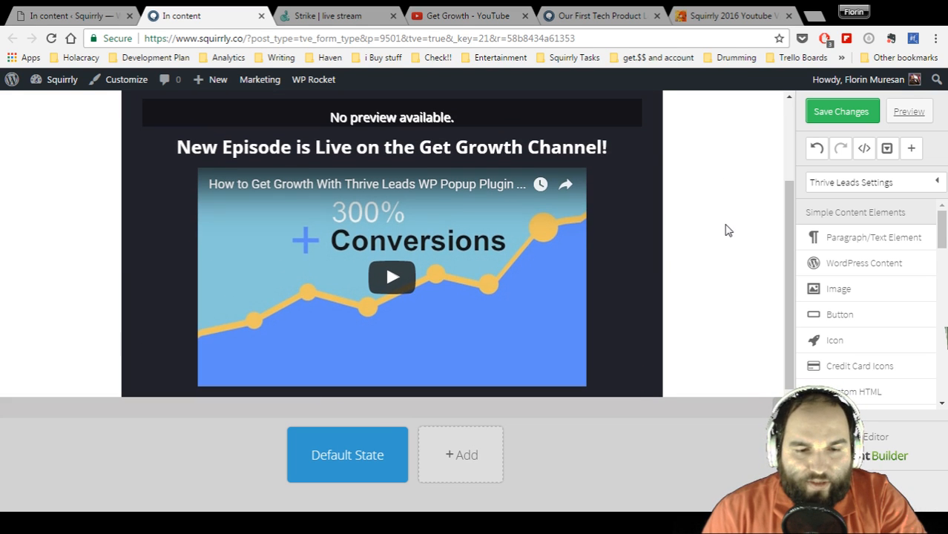
{"action": "scroll", "coordinate": [726, 230], "scroll_direction": "down", "scroll_amount": 1}
{"action": "scroll", "coordinate": [726, 230], "scroll_direction": "up", "scroll_amount": 3}
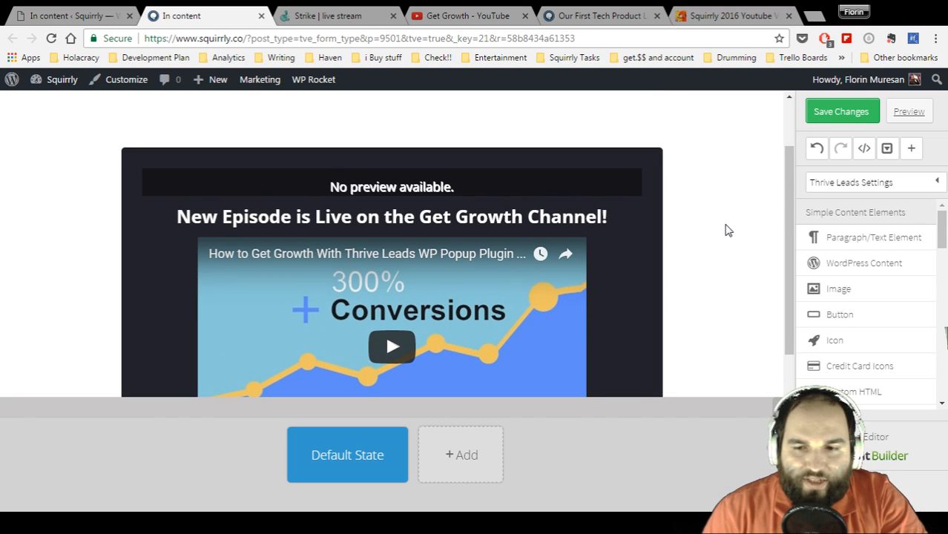
{"action": "scroll", "coordinate": [726, 230], "scroll_direction": "down", "scroll_amount": 1}
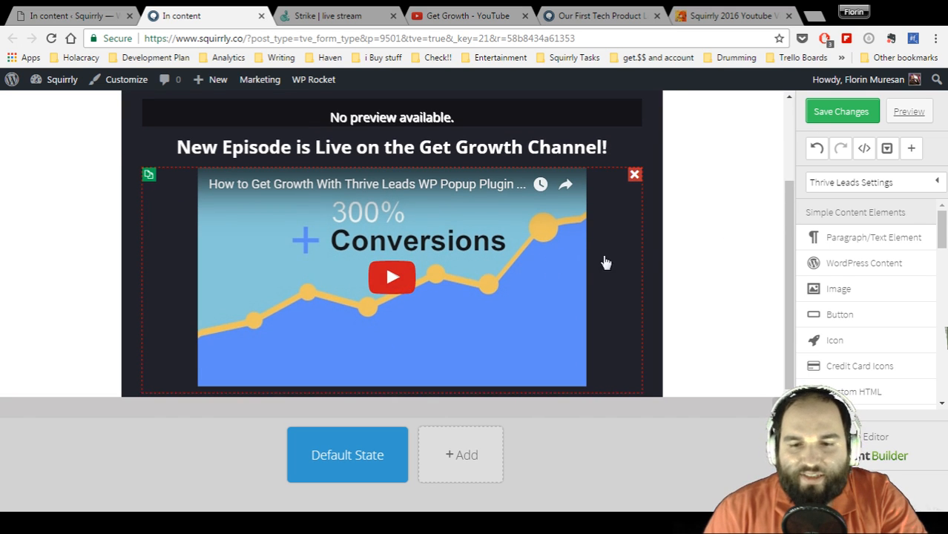
{"action": "scroll", "coordinate": [697, 254], "scroll_direction": "down", "scroll_amount": 1}
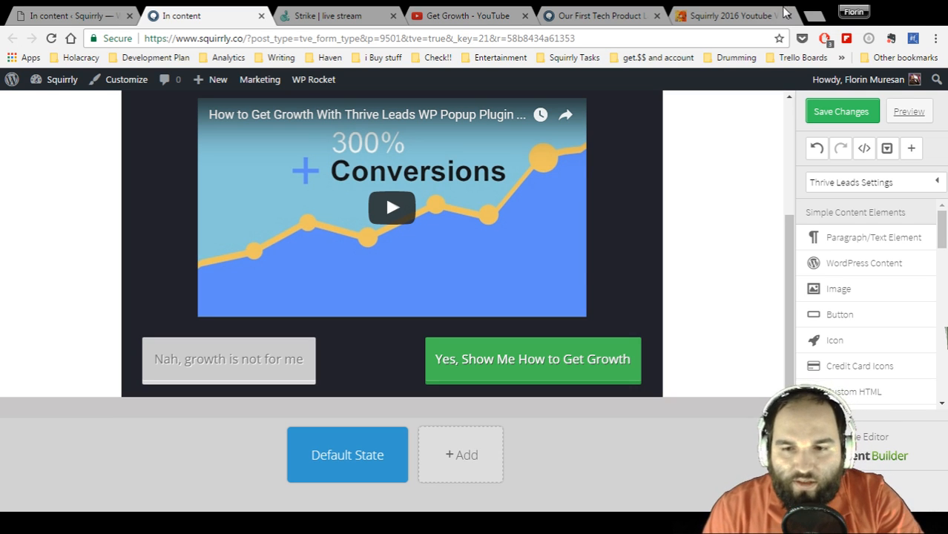
Load apphil.net in a new browser tab and look through the posts on its home page.
{"action": "left_click", "coordinate": [813, 15]}
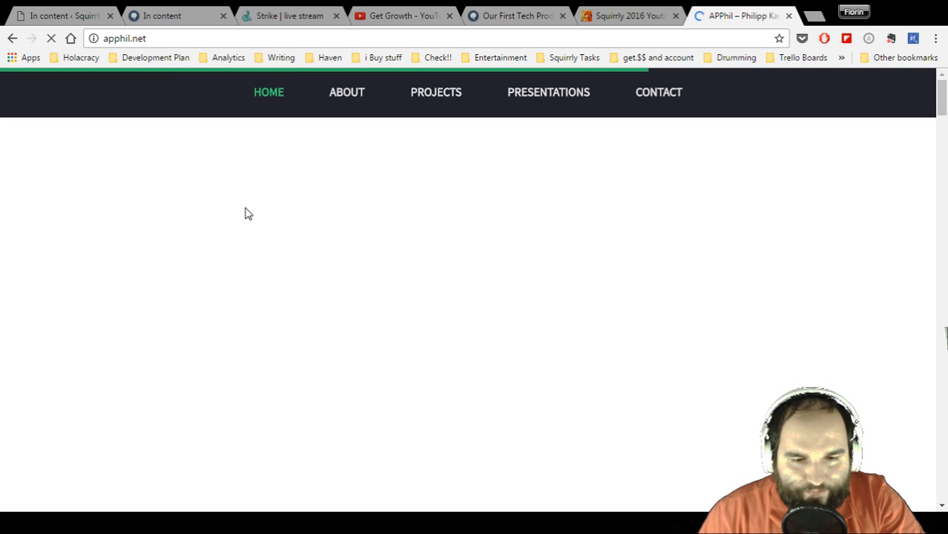
{"action": "scroll", "coordinate": [245, 212], "scroll_direction": "down", "scroll_amount": 4}
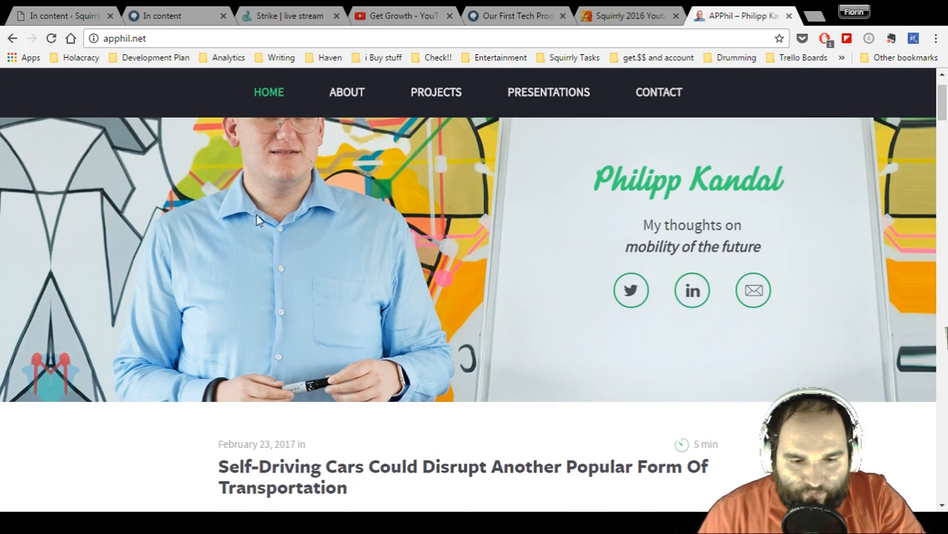
{"action": "scroll", "coordinate": [282, 276], "scroll_direction": "down", "scroll_amount": 5}
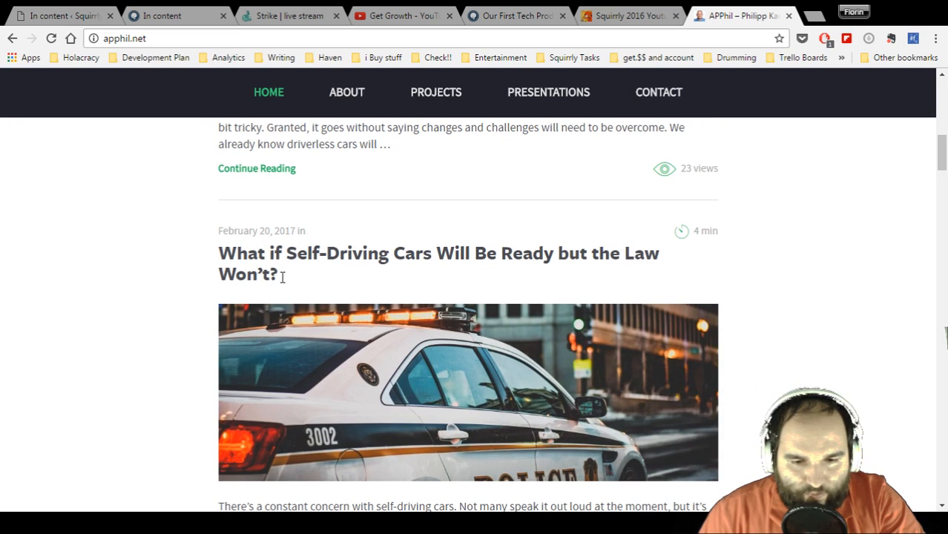
Open the article "What if Self-Driving Cars Will Be Ready but the Law Won't?" and look through it down to the comments.
{"action": "left_click", "coordinate": [258, 270]}
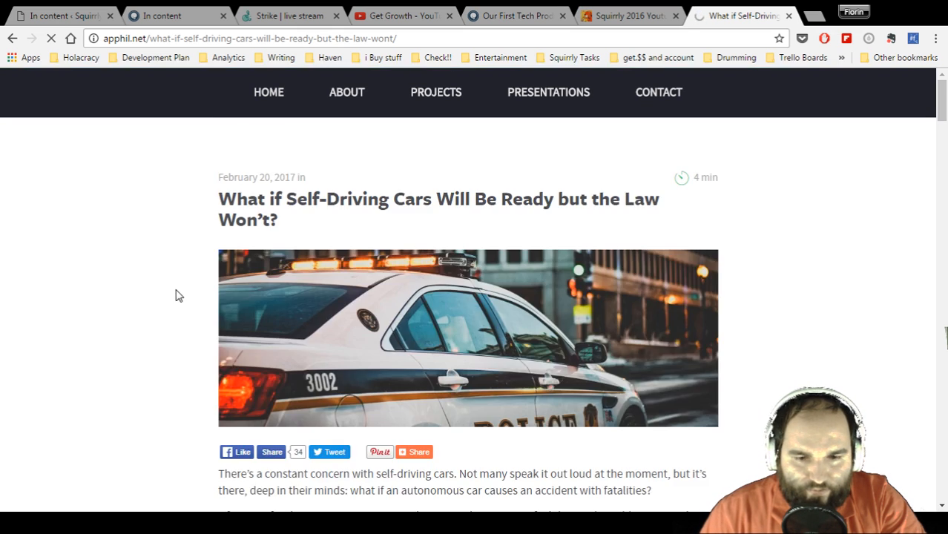
{"action": "scroll", "coordinate": [176, 296], "scroll_direction": "down", "scroll_amount": 4}
{"action": "scroll", "coordinate": [177, 295], "scroll_direction": "down", "scroll_amount": 14}
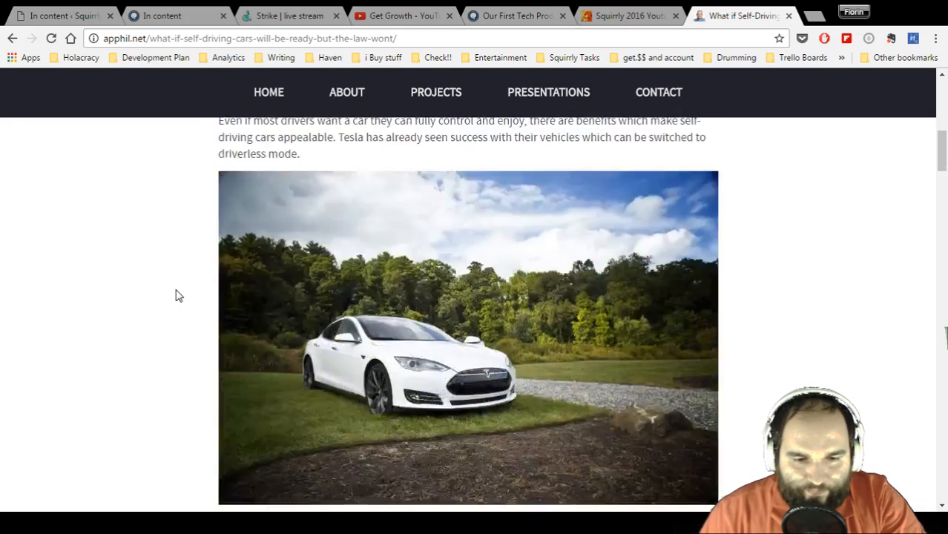
{"action": "scroll", "coordinate": [176, 295], "scroll_direction": "down", "scroll_amount": 14}
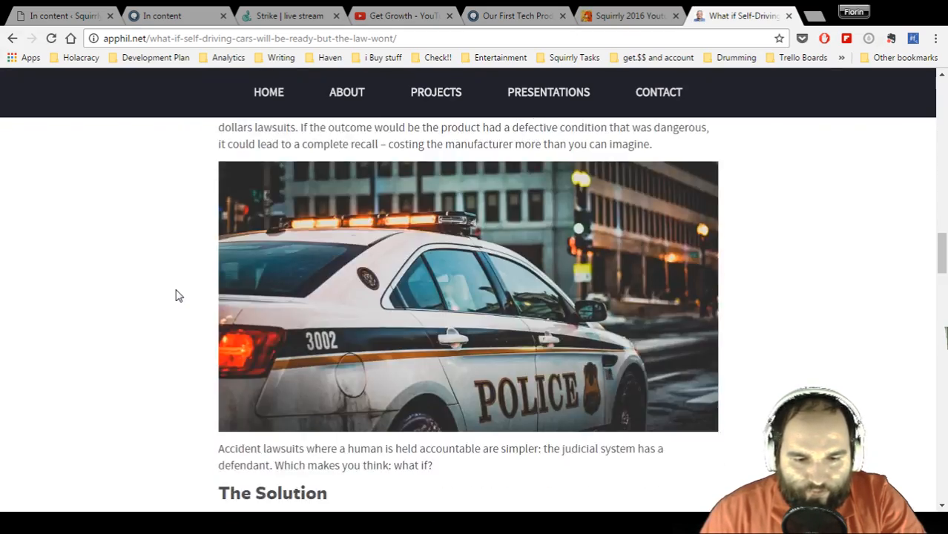
{"action": "scroll", "coordinate": [177, 295], "scroll_direction": "down", "scroll_amount": 9}
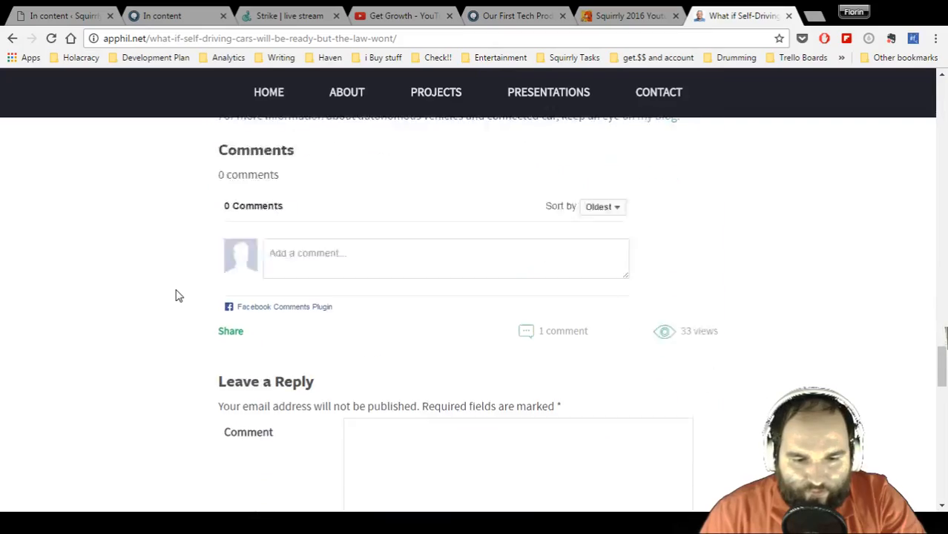
{"action": "scroll", "coordinate": [176, 295], "scroll_direction": "up", "scroll_amount": 3}
{"action": "scroll", "coordinate": [176, 295], "scroll_direction": "up", "scroll_amount": 15}
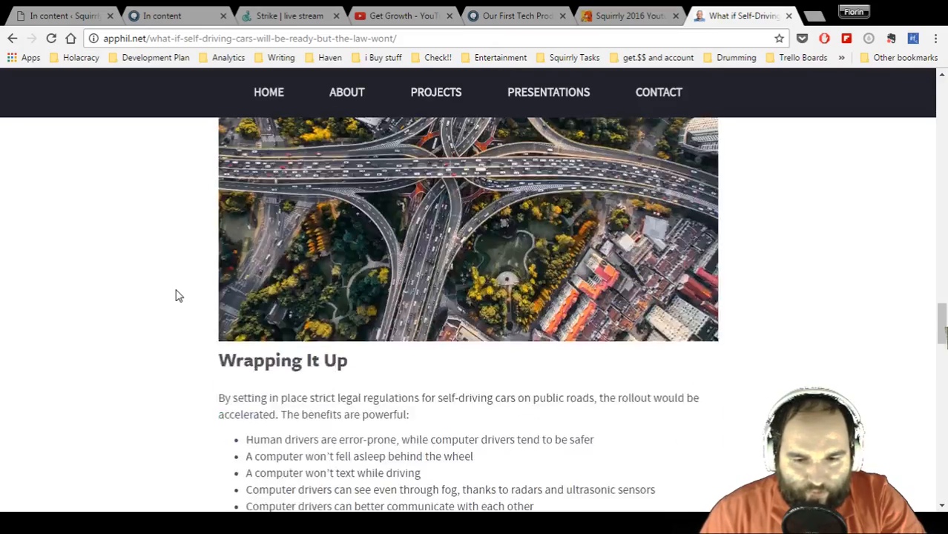
{"action": "scroll", "coordinate": [176, 295], "scroll_direction": "up", "scroll_amount": 10}
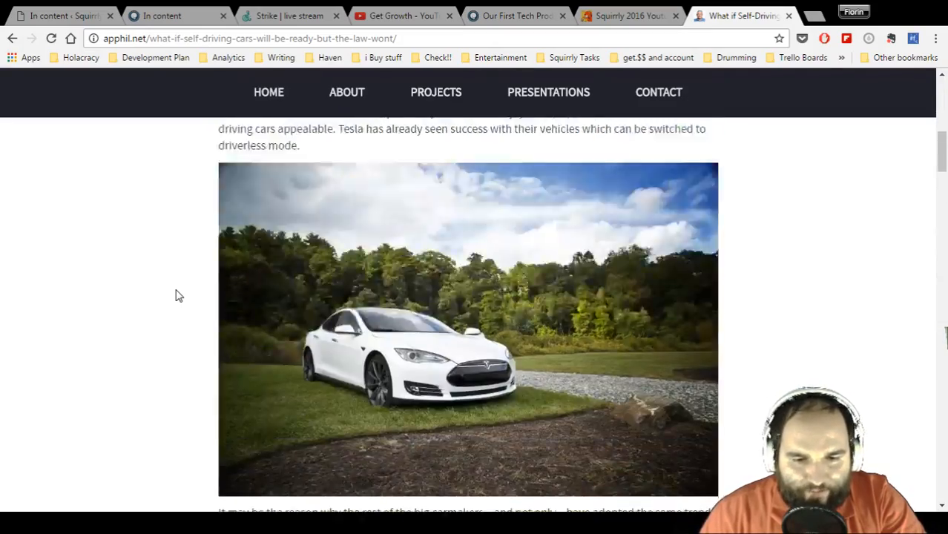
From the blog's home page, open the articles on self-driving cars disrupting transportation and their impact on the visually impaired in new browser tabs.
{"action": "left_click", "coordinate": [270, 92]}
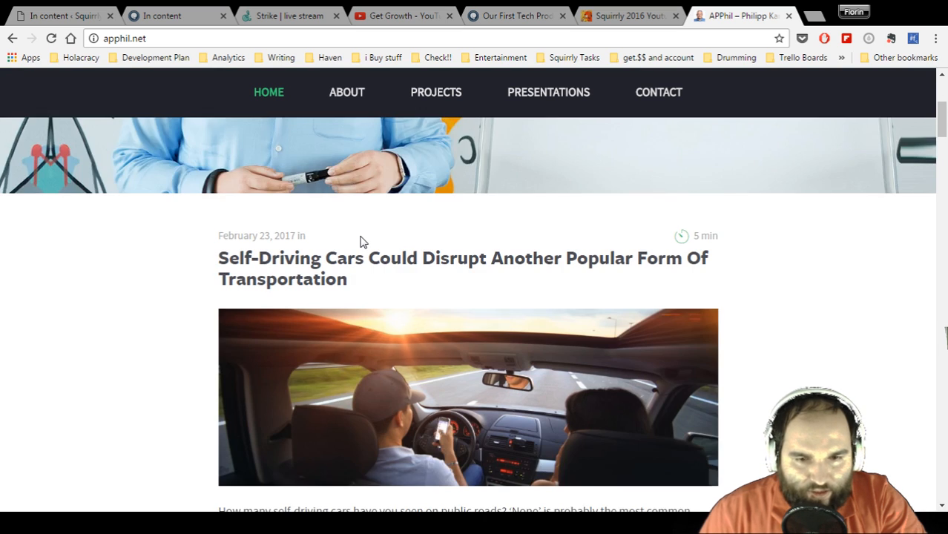
{"action": "scroll", "coordinate": [360, 239], "scroll_direction": "down", "scroll_amount": 3}
{"action": "scroll", "coordinate": [355, 254], "scroll_direction": "up", "scroll_amount": 2}
{"action": "middle_click", "coordinate": [304, 213]}
{"action": "scroll", "coordinate": [156, 356], "scroll_direction": "down", "scroll_amount": 9}
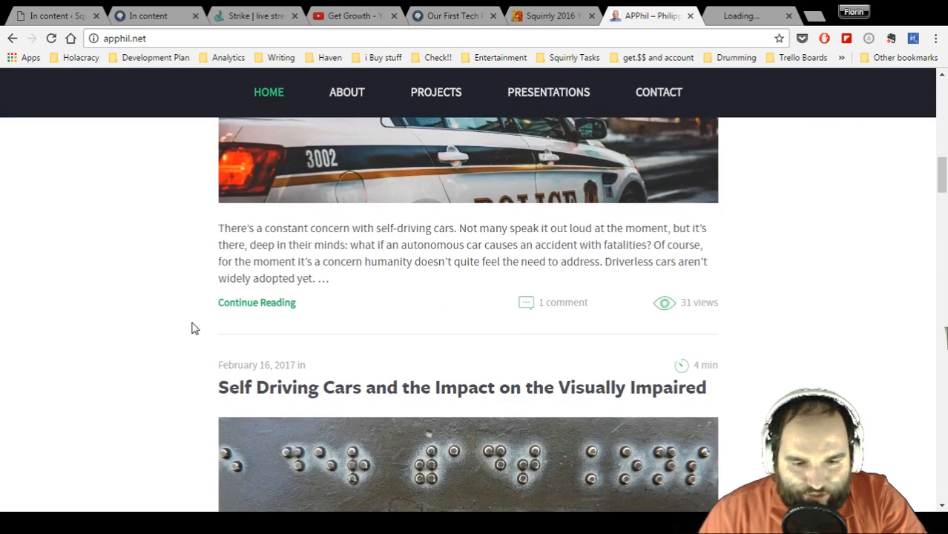
{"action": "scroll", "coordinate": [192, 328], "scroll_direction": "down", "scroll_amount": 4}
{"action": "scroll", "coordinate": [351, 186], "scroll_direction": "up", "scroll_amount": 2}
{"action": "middle_click", "coordinate": [327, 246]}
Find the post "Taking It To The Next Level: Uber And Airbus Are Building Self Flying Cars" and open it in the current browser tab.
{"action": "scroll", "coordinate": [199, 283], "scroll_direction": "down", "scroll_amount": 6}
{"action": "scroll", "coordinate": [198, 284], "scroll_direction": "down", "scroll_amount": 2}
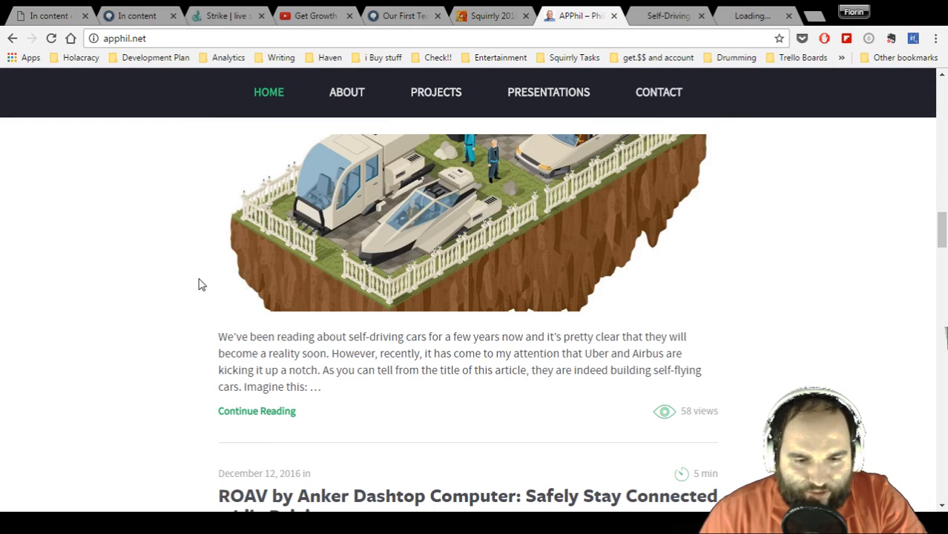
{"action": "scroll", "coordinate": [200, 282], "scroll_direction": "up", "scroll_amount": 1}
{"action": "scroll", "coordinate": [306, 194], "scroll_direction": "up", "scroll_amount": 1}
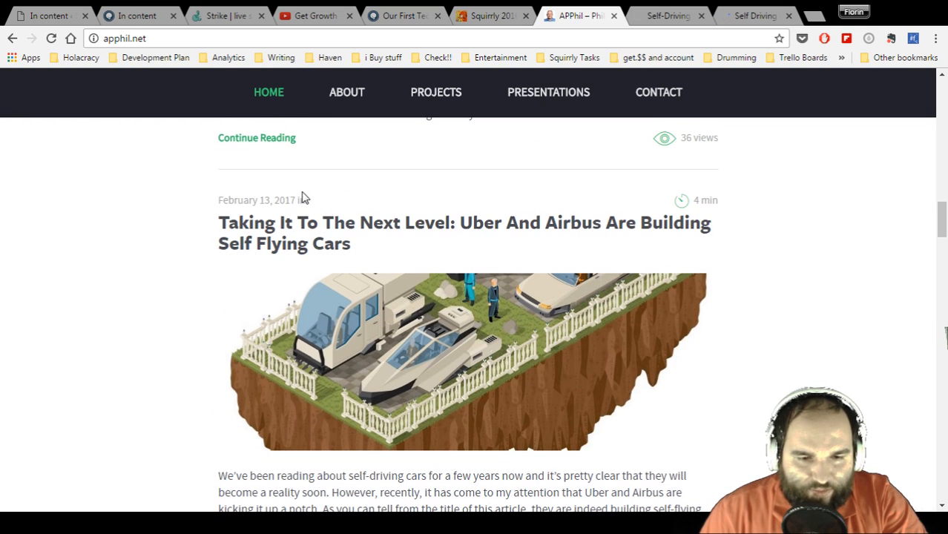
{"action": "left_click", "coordinate": [283, 232]}
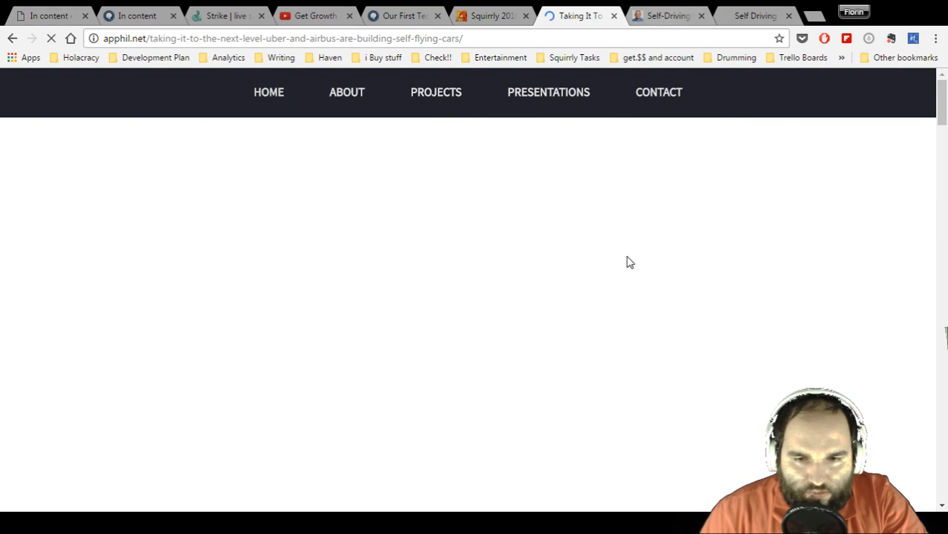
Look through the article "Self-Driving Cars Could Disrupt Another Popular Form Of Transportation" down to its reply form.
{"action": "left_click", "coordinate": [649, 12]}
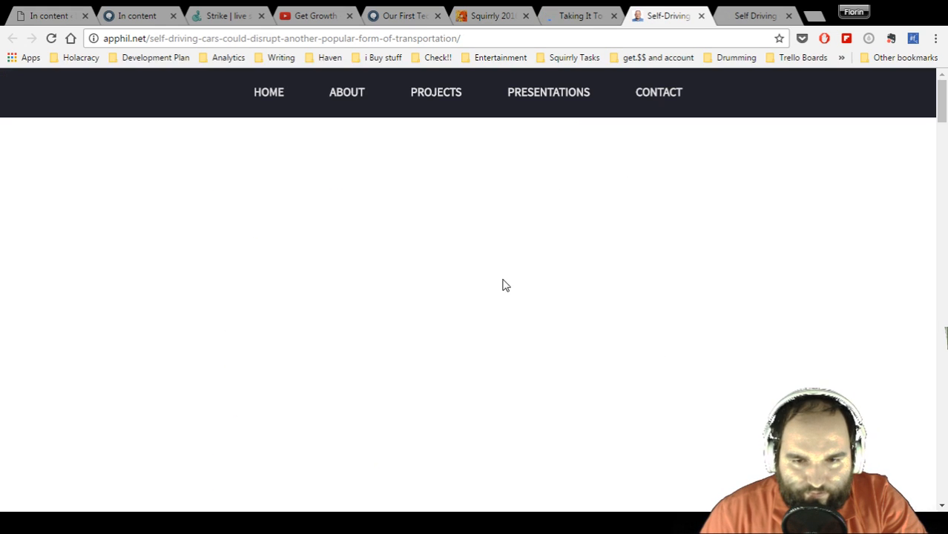
{"action": "scroll", "coordinate": [582, 339], "scroll_direction": "down", "scroll_amount": 7}
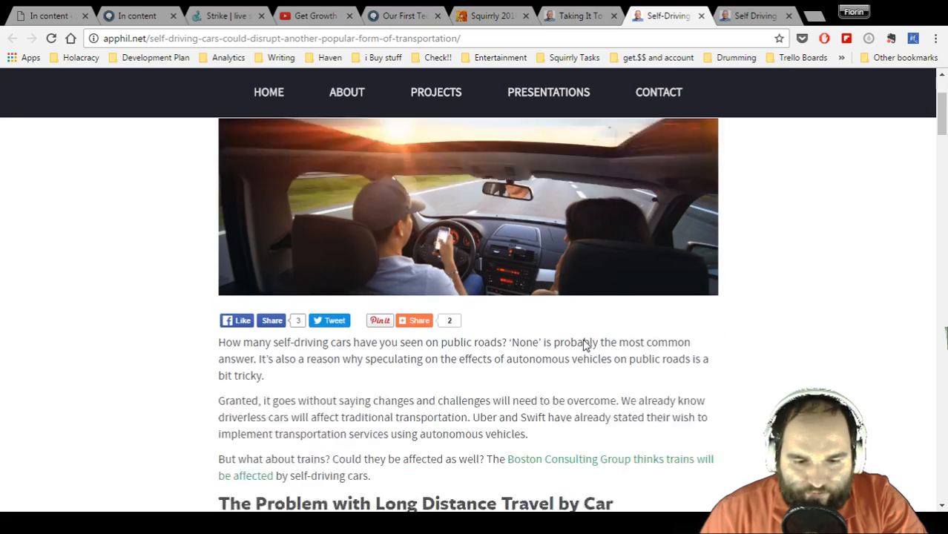
{"action": "scroll", "coordinate": [582, 339], "scroll_direction": "down", "scroll_amount": 12}
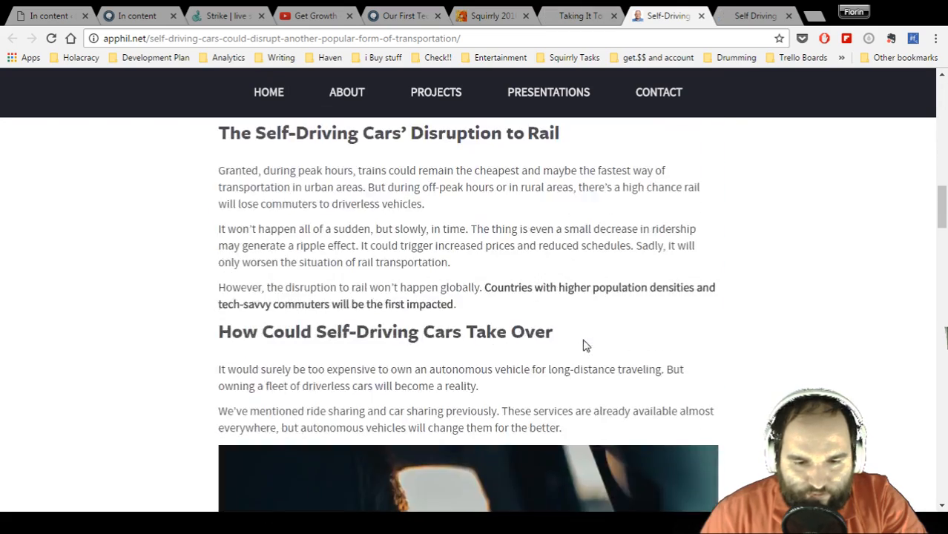
{"action": "scroll", "coordinate": [582, 346], "scroll_direction": "down", "scroll_amount": 15}
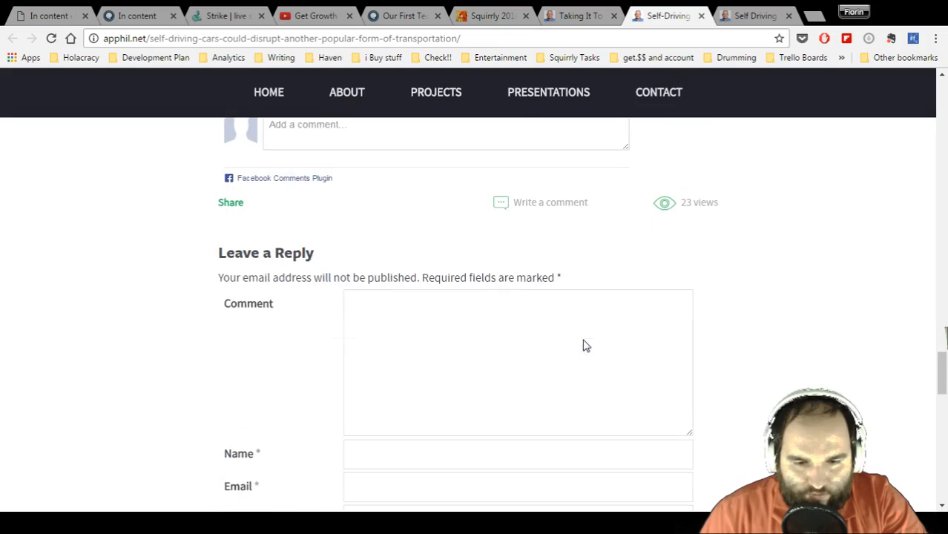
Look through the article "Self Driving Cars and the Impact on the Visually Impaired" down to its comments section.
{"action": "left_click", "coordinate": [734, 15]}
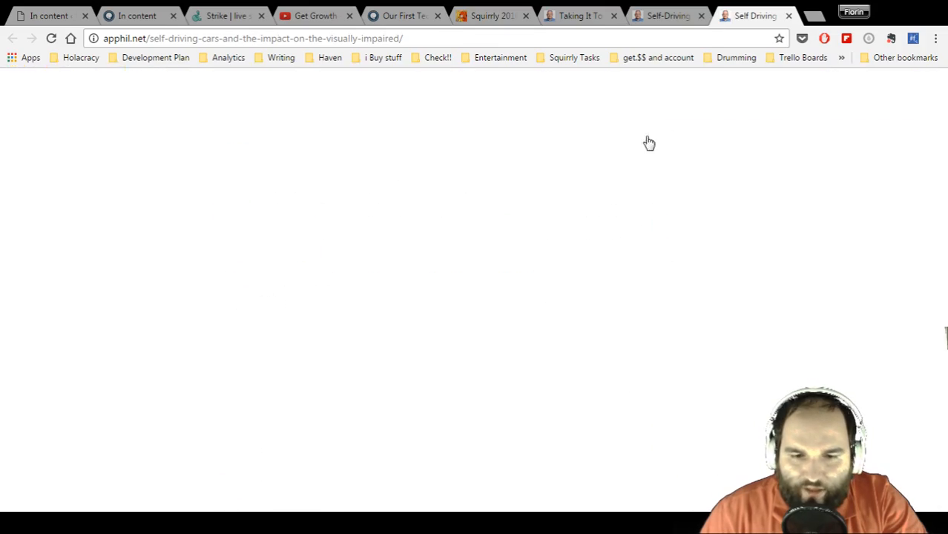
{"action": "scroll", "coordinate": [530, 287], "scroll_direction": "down", "scroll_amount": 15}
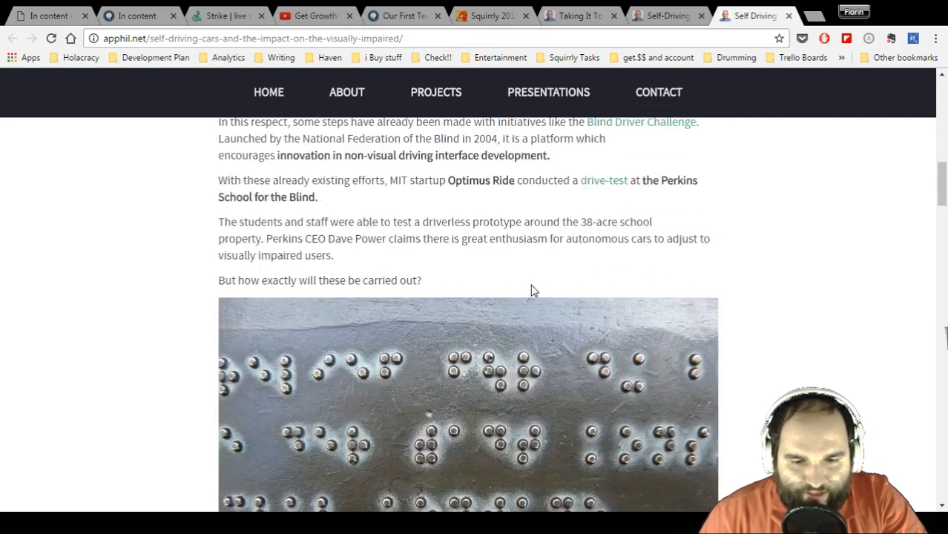
{"action": "scroll", "coordinate": [549, 223], "scroll_direction": "down", "scroll_amount": 10}
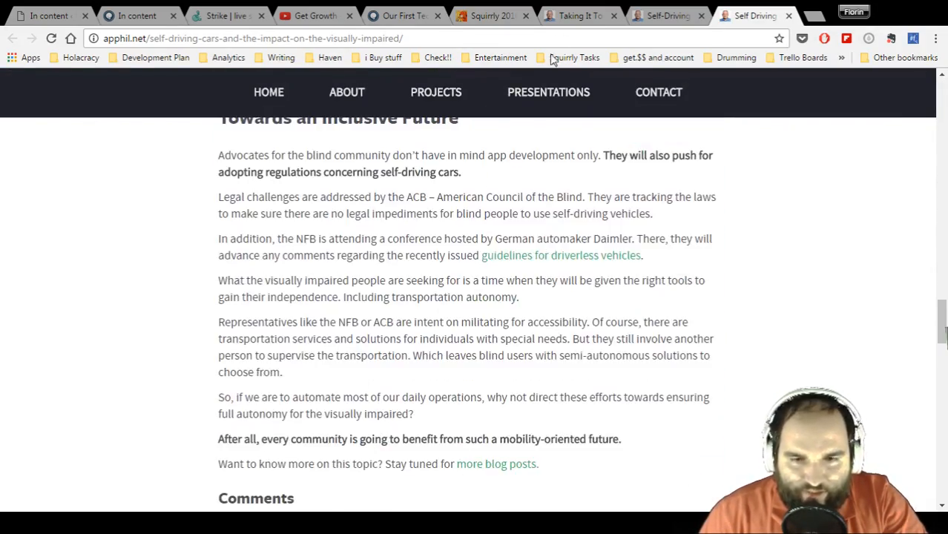
Look through the Uber and Airbus self-flying cars article down to its comments and return to its beginning.
{"action": "left_click", "coordinate": [571, 15]}
{"action": "scroll", "coordinate": [504, 281], "scroll_direction": "down", "scroll_amount": 15}
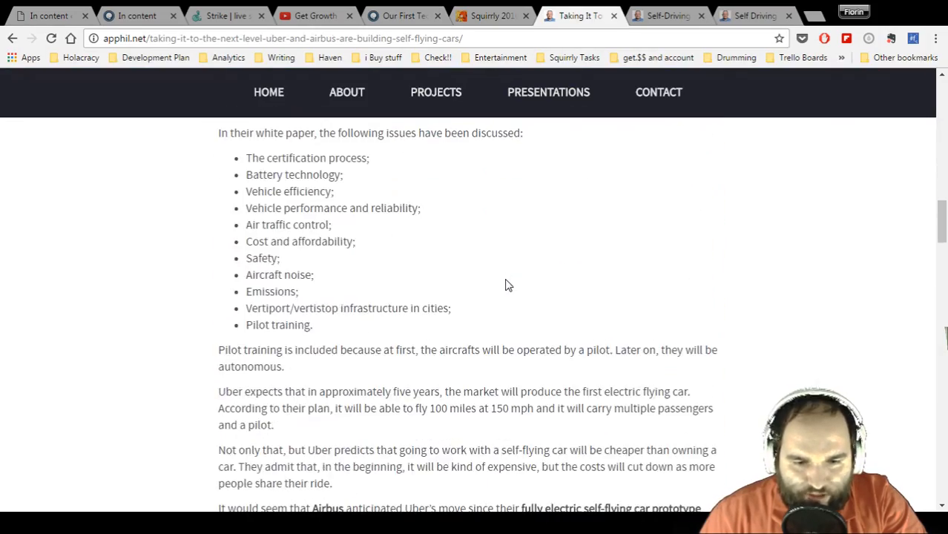
{"action": "scroll", "coordinate": [505, 281], "scroll_direction": "down", "scroll_amount": 10}
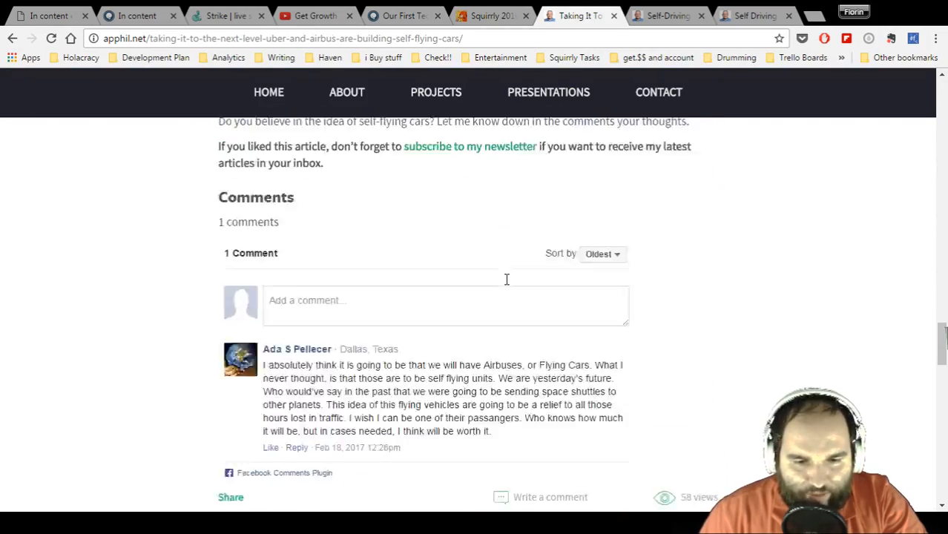
{"action": "scroll", "coordinate": [505, 284], "scroll_direction": "up", "scroll_amount": 1}
{"action": "scroll", "coordinate": [507, 286], "scroll_direction": "down", "scroll_amount": 2}
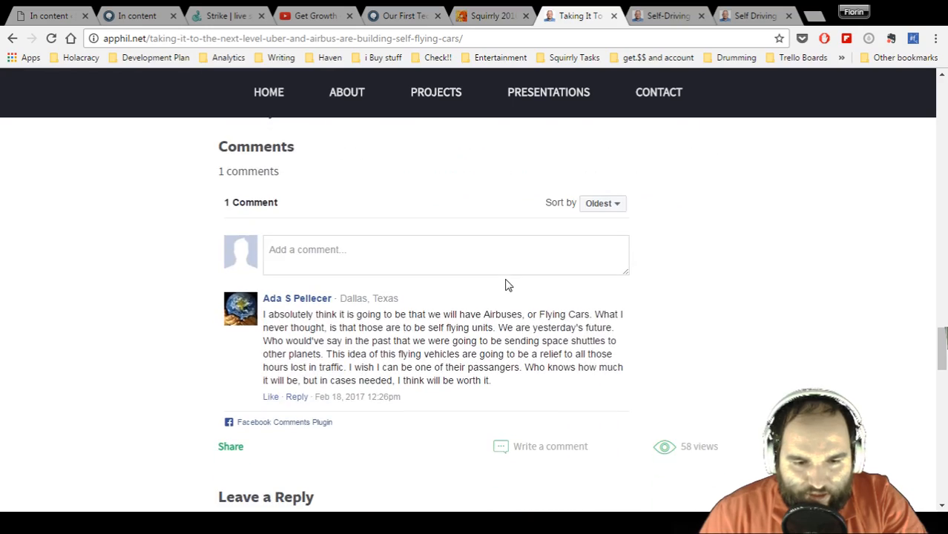
{"action": "scroll", "coordinate": [442, 327], "scroll_direction": "up", "scroll_amount": 20}
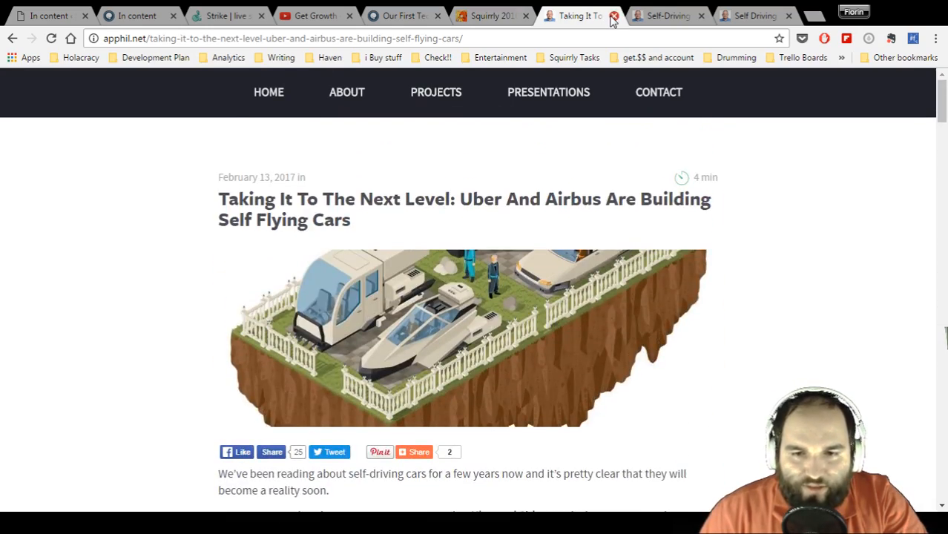
Close the three apphil.net article tabs and return to the live stream task list in Strike.
{"action": "left_click", "coordinate": [614, 16]}
{"action": "left_click", "coordinate": [613, 16]}
{"action": "left_click", "coordinate": [613, 16]}
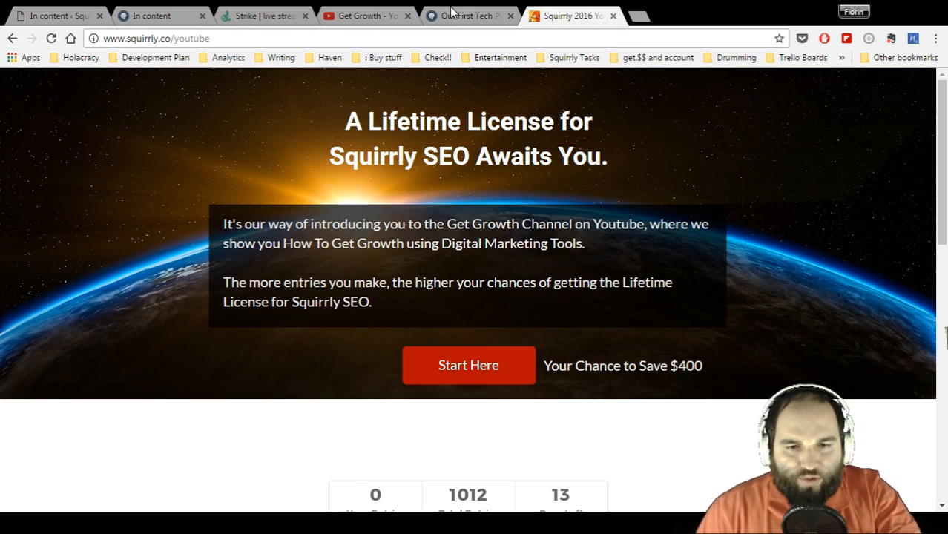
{"action": "left_click", "coordinate": [468, 15]}
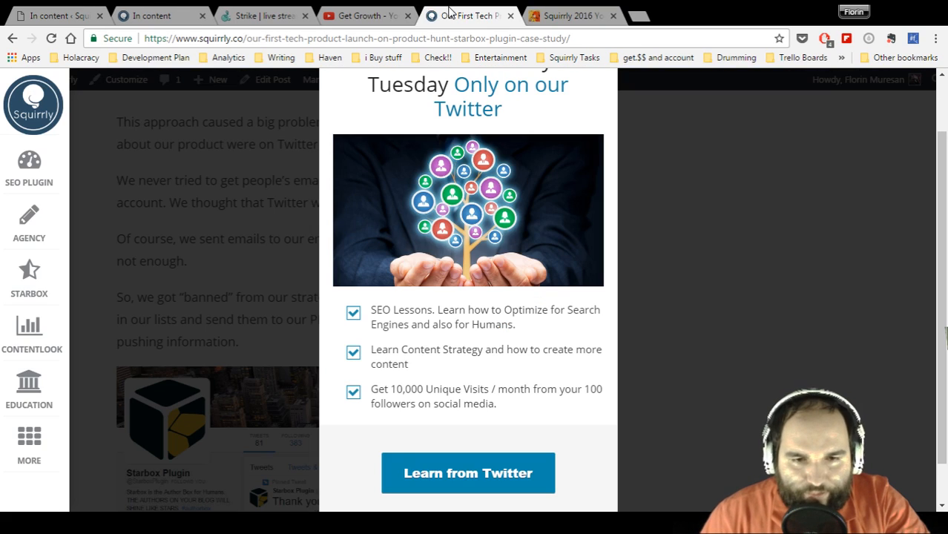
{"action": "left_click", "coordinate": [361, 15]}
{"action": "left_click", "coordinate": [268, 16]}
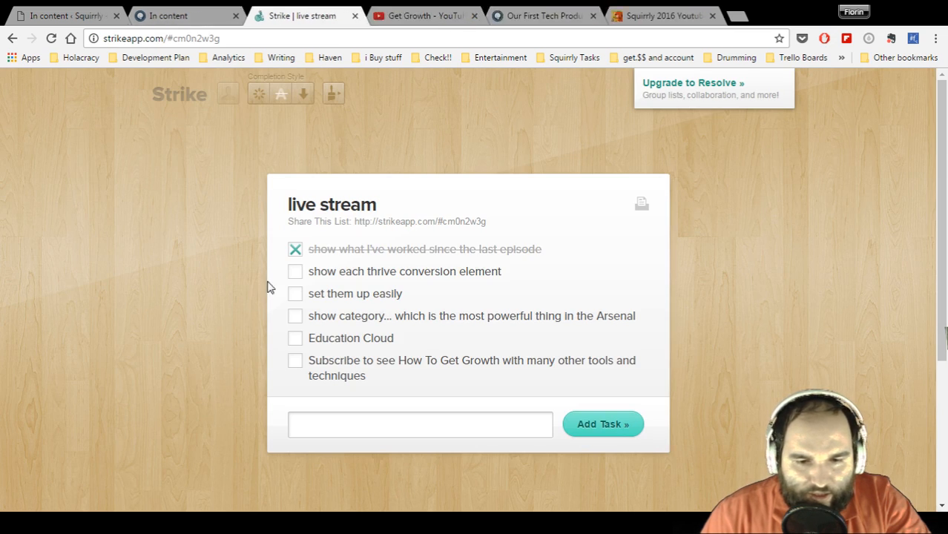
Close the In content form editor and return to the main Thrive Leads dashboard.
{"action": "left_click", "coordinate": [185, 15]}
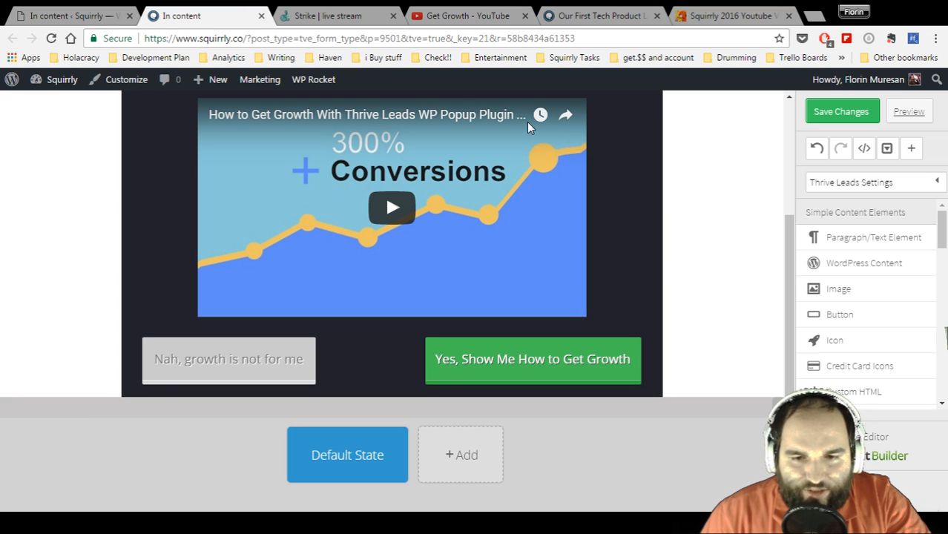
{"action": "key", "text": "ctrl+w"}
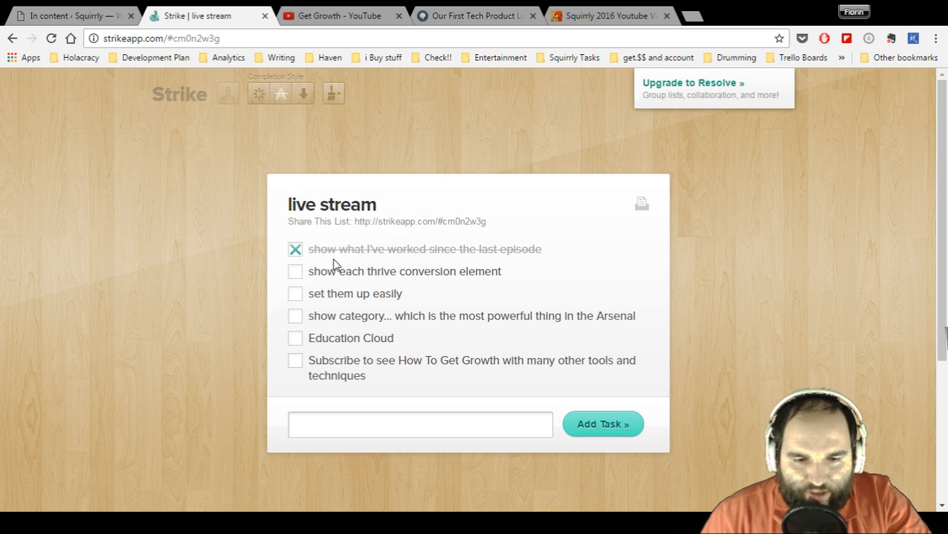
{"action": "left_click", "coordinate": [67, 10]}
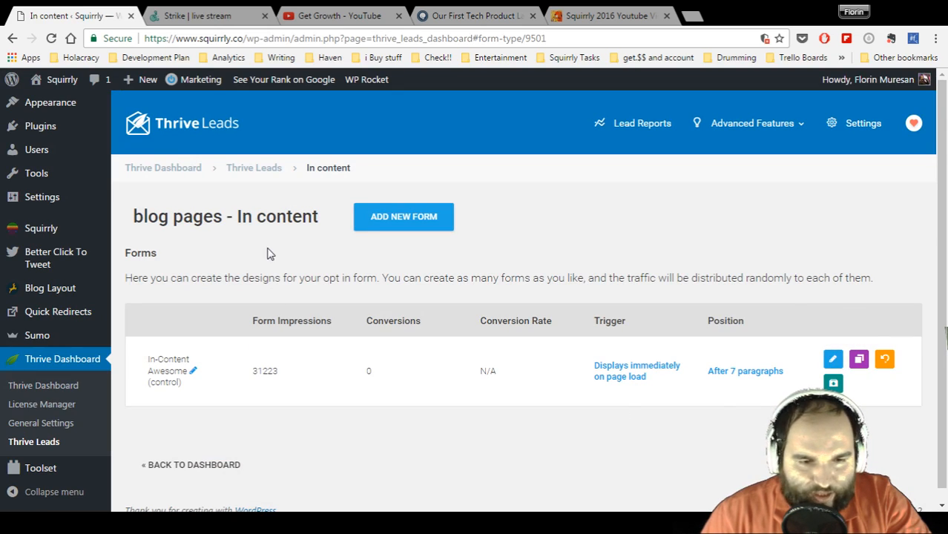
{"action": "left_click", "coordinate": [264, 172]}
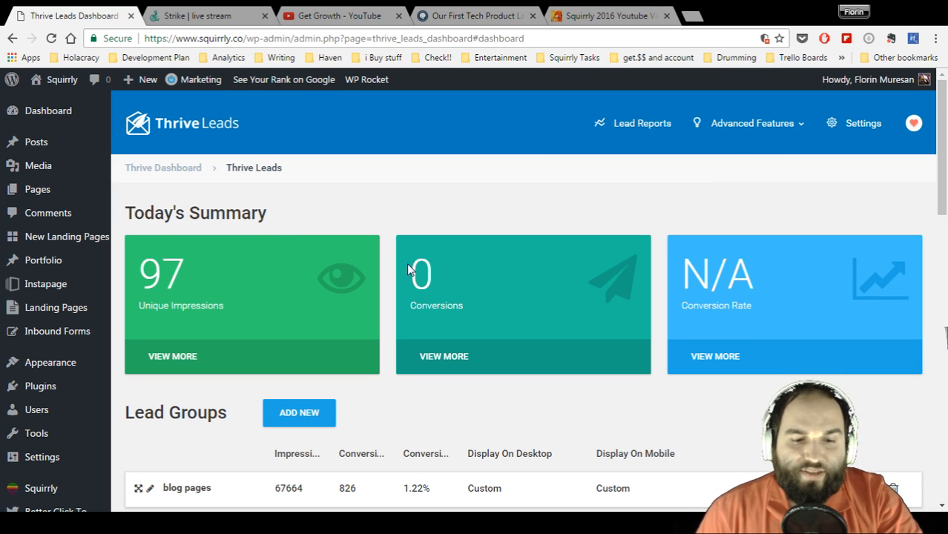
Expand the blog pages lead group and turn off the In content form's display on both mobile and desktop.
{"action": "scroll", "coordinate": [438, 278], "scroll_direction": "down", "scroll_amount": 2}
{"action": "left_click", "coordinate": [786, 356]}
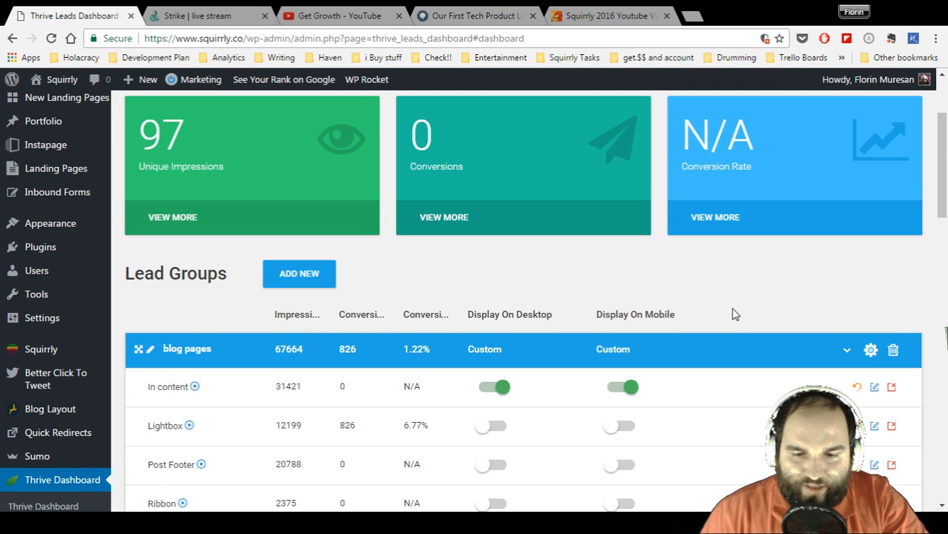
{"action": "scroll", "coordinate": [734, 313], "scroll_direction": "down", "scroll_amount": 2}
{"action": "left_click", "coordinate": [618, 251]}
{"action": "left_click", "coordinate": [491, 249]}
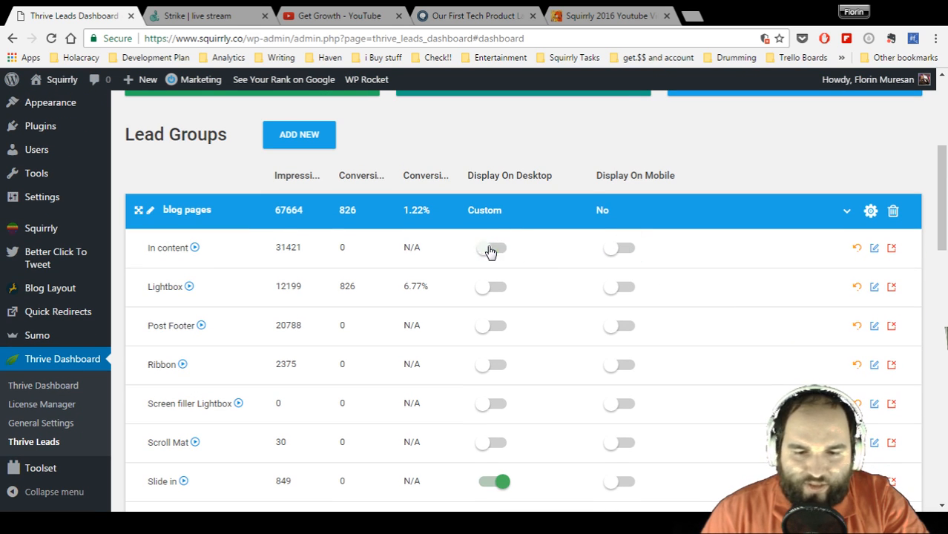
Look over the remaining blog pages form types and view the "New Lessons Monday and Tuesday" popup on the Product Hunt case study post.
{"action": "scroll", "coordinate": [539, 277], "scroll_direction": "down", "scroll_amount": 1}
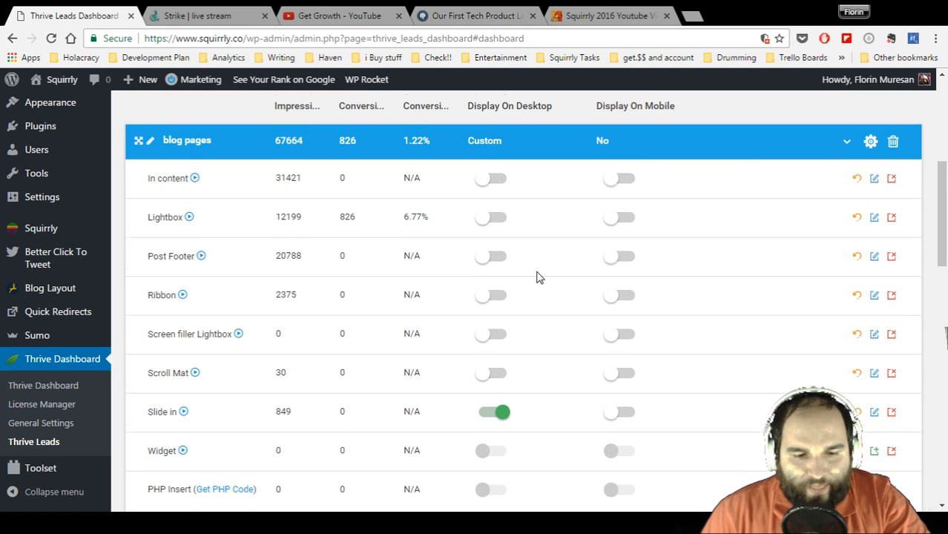
{"action": "scroll", "coordinate": [539, 277], "scroll_direction": "down", "scroll_amount": 1}
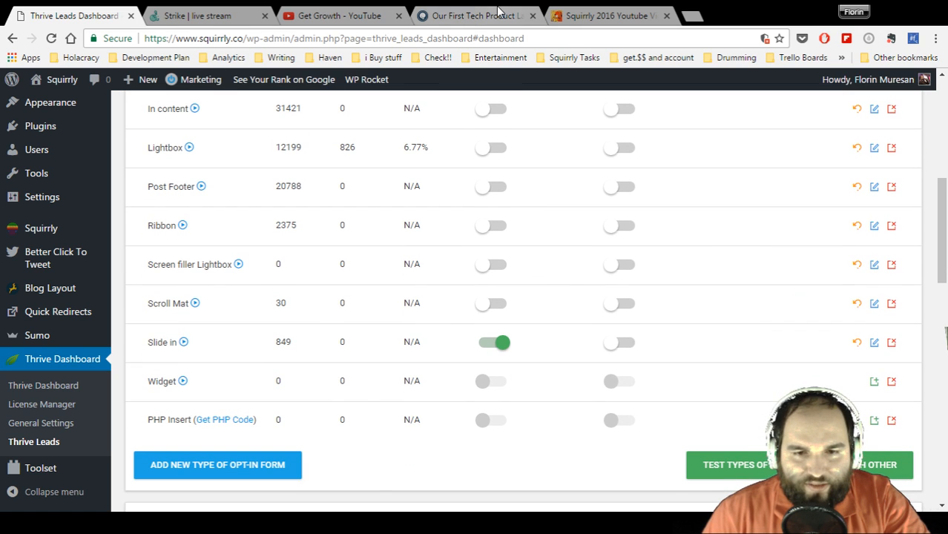
{"action": "left_click", "coordinate": [475, 16]}
{"action": "scroll", "coordinate": [540, 308], "scroll_direction": "up", "scroll_amount": 1}
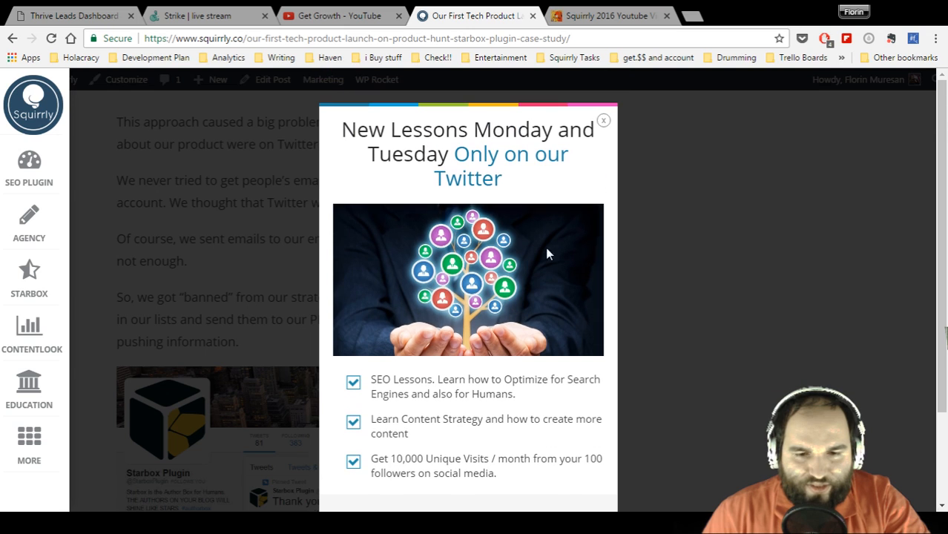
Back in Thrive Leads, open the blog pages Slide in form type and load the TwitterNotice form in the design editor.
{"action": "left_click", "coordinate": [59, 15]}
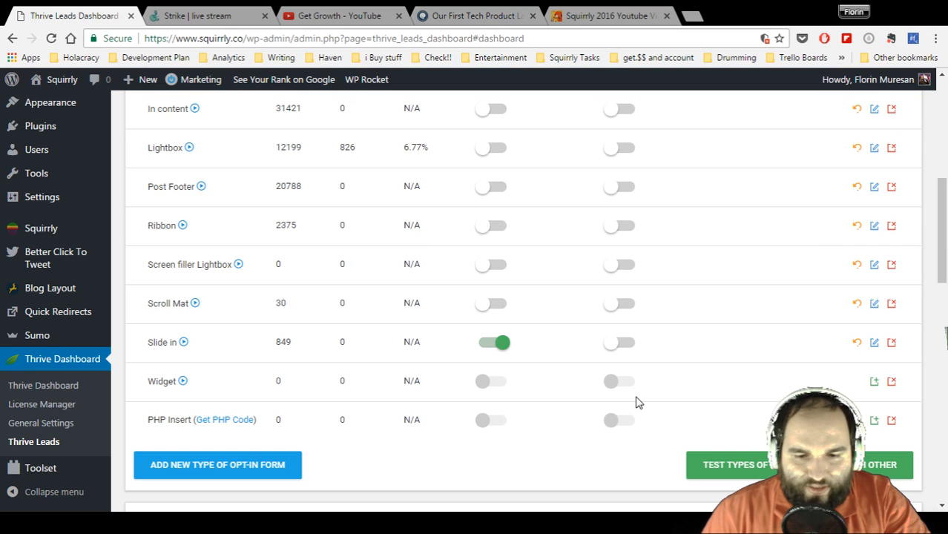
{"action": "left_click", "coordinate": [874, 344]}
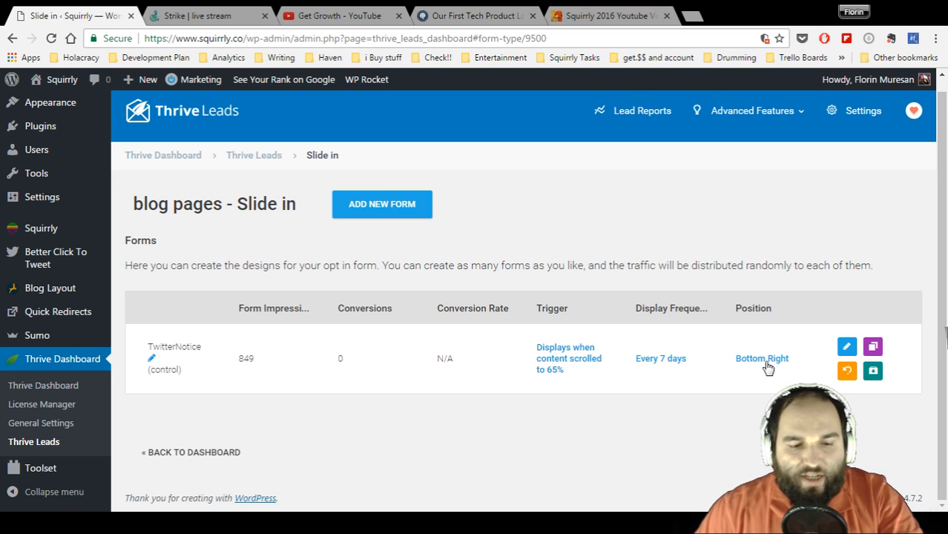
{"action": "left_click", "coordinate": [846, 347]}
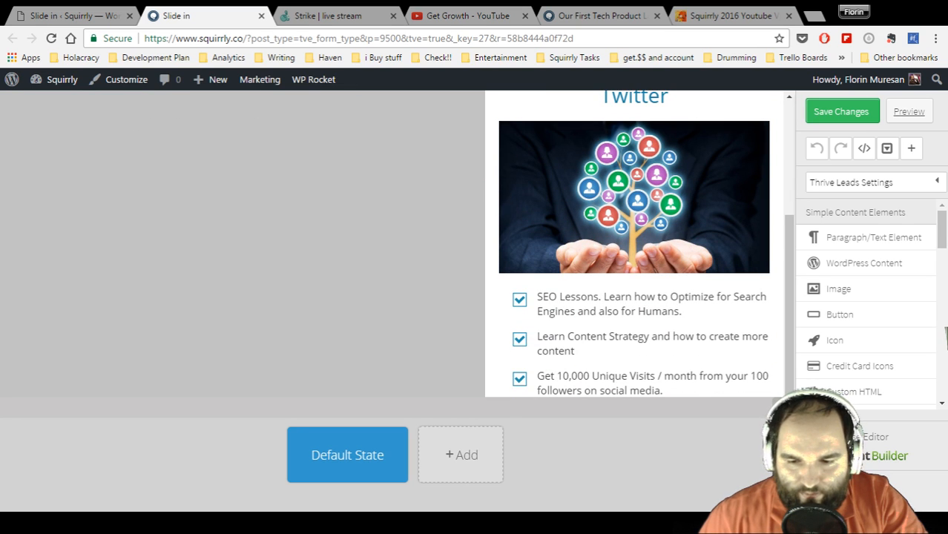
Check the slide-in form's states and the link settings of its "Learn from Twitter" button.
{"action": "left_click", "coordinate": [787, 442]}
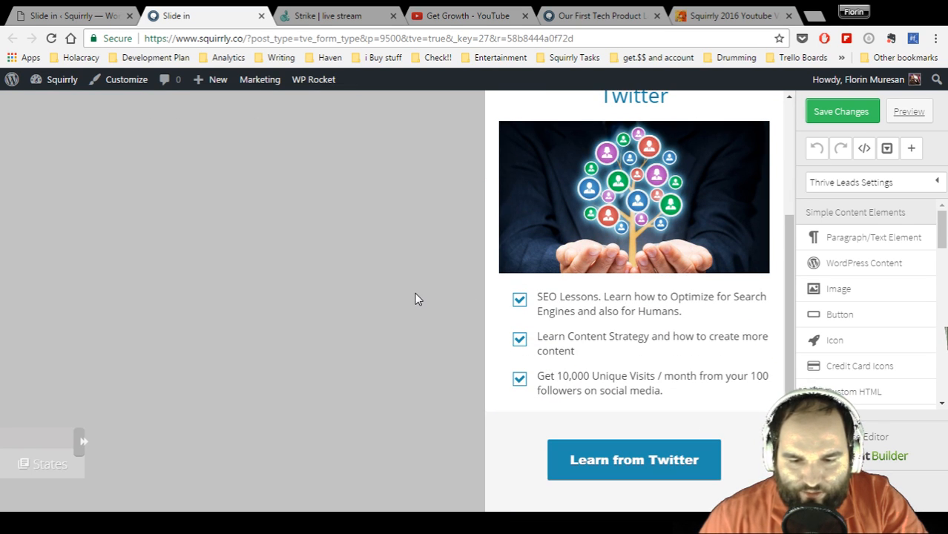
{"action": "left_click", "coordinate": [84, 442]}
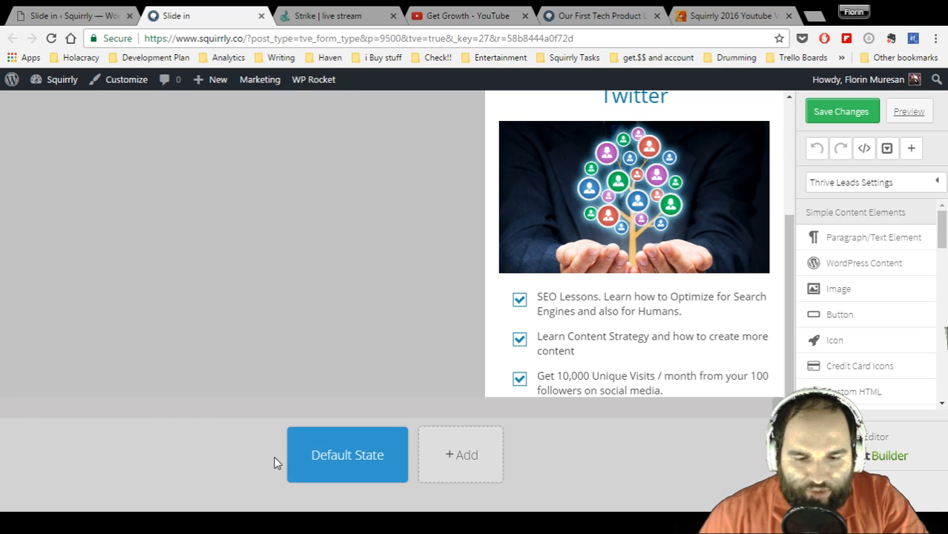
{"action": "left_click", "coordinate": [779, 411]}
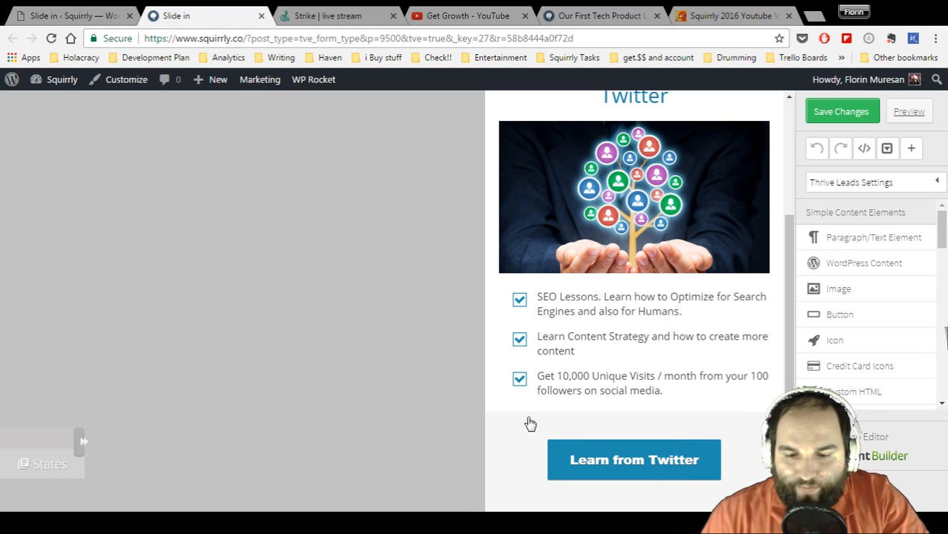
{"action": "left_click", "coordinate": [627, 469]}
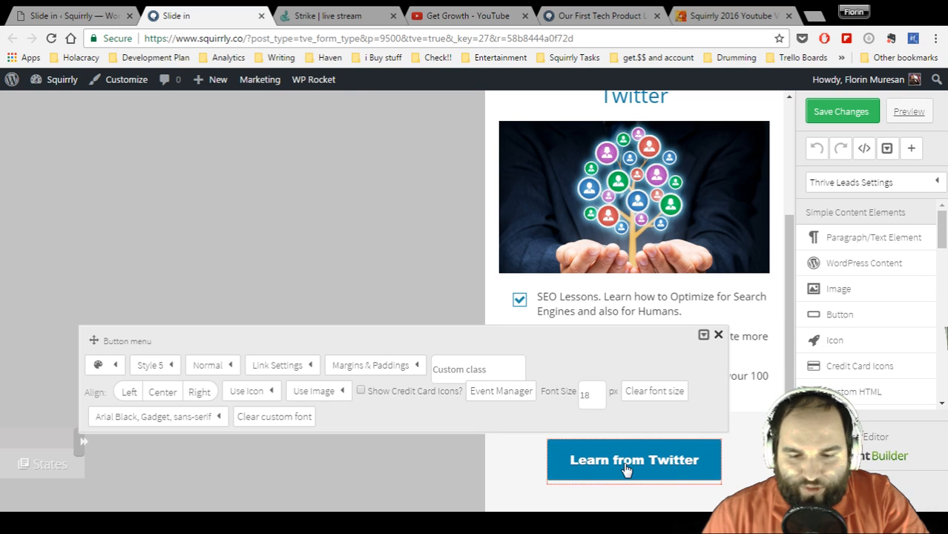
{"action": "left_click", "coordinate": [278, 364]}
{"action": "left_click", "coordinate": [364, 429]}
{"action": "left_click", "coordinate": [334, 199]}
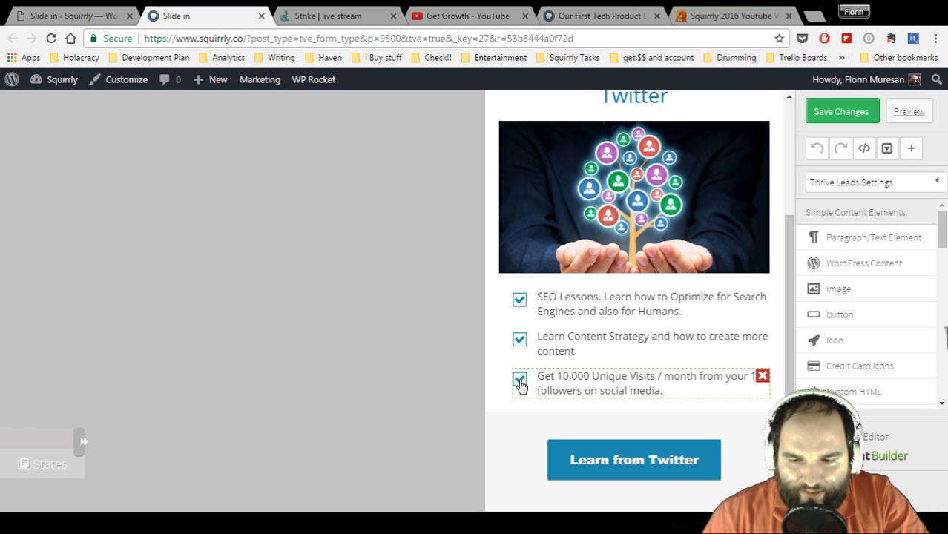
Look over the available content elements and review the slide-in design from its headline down to the call-to-action button.
{"action": "scroll", "coordinate": [846, 281], "scroll_direction": "down", "scroll_amount": 5}
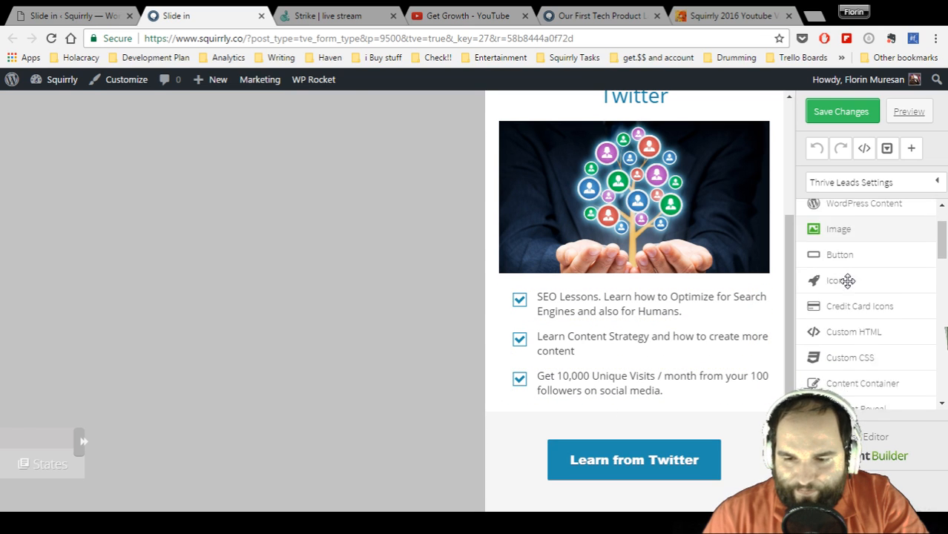
{"action": "scroll", "coordinate": [862, 326], "scroll_direction": "up", "scroll_amount": 5}
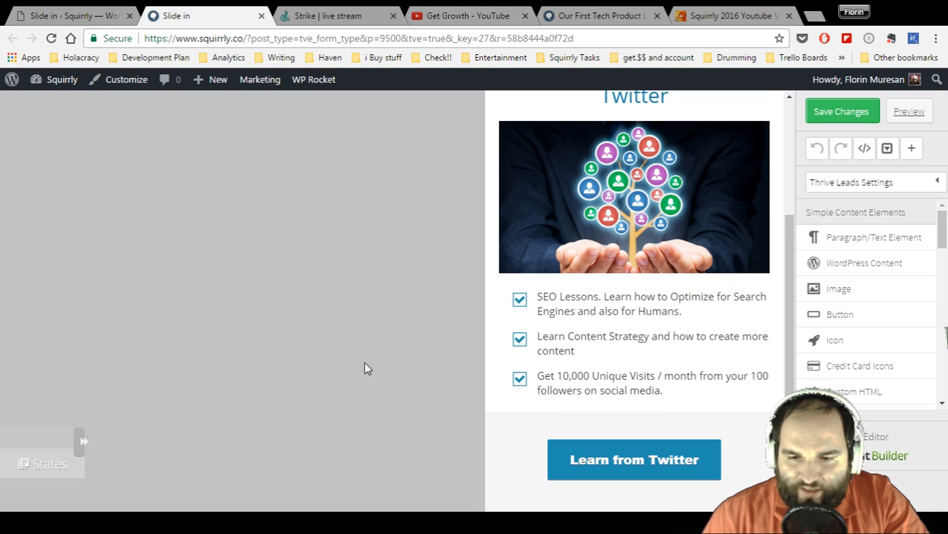
{"action": "scroll", "coordinate": [363, 369], "scroll_direction": "up", "scroll_amount": 3}
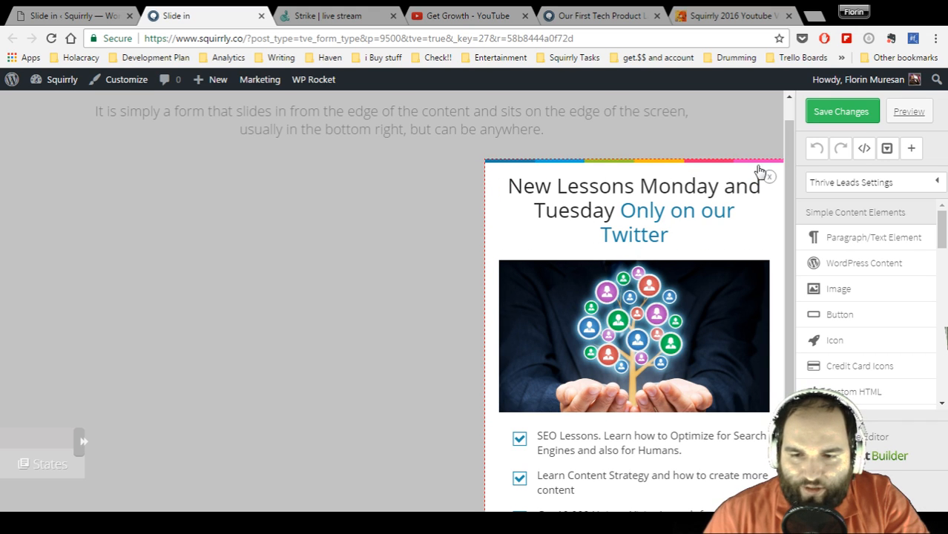
{"action": "scroll", "coordinate": [481, 301], "scroll_direction": "down", "scroll_amount": 2}
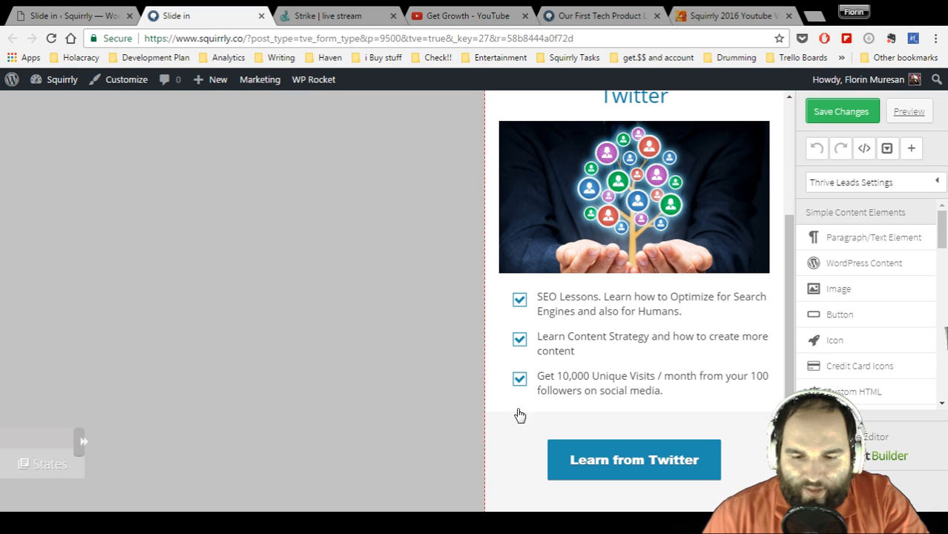
{"action": "scroll", "coordinate": [525, 420], "scroll_direction": "up", "scroll_amount": 3}
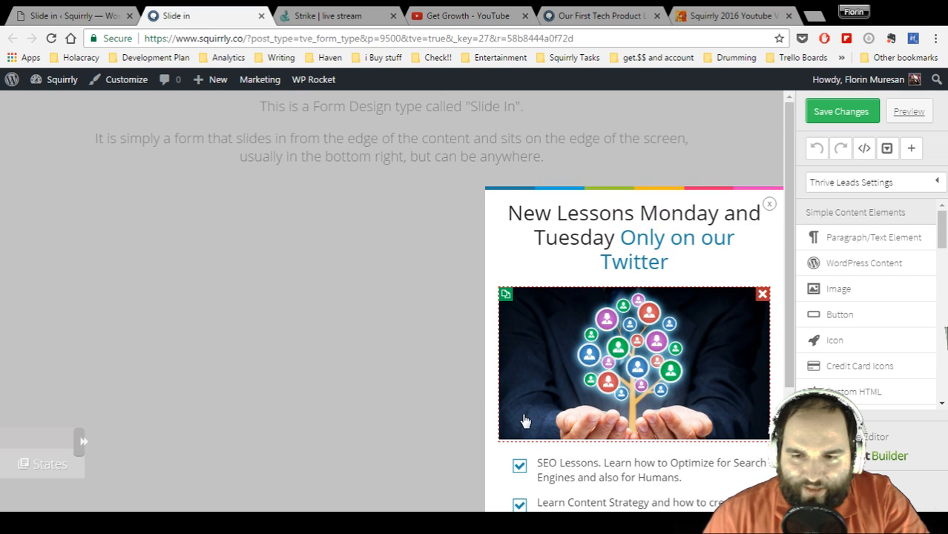
{"action": "scroll", "coordinate": [675, 309], "scroll_direction": "down", "scroll_amount": 3}
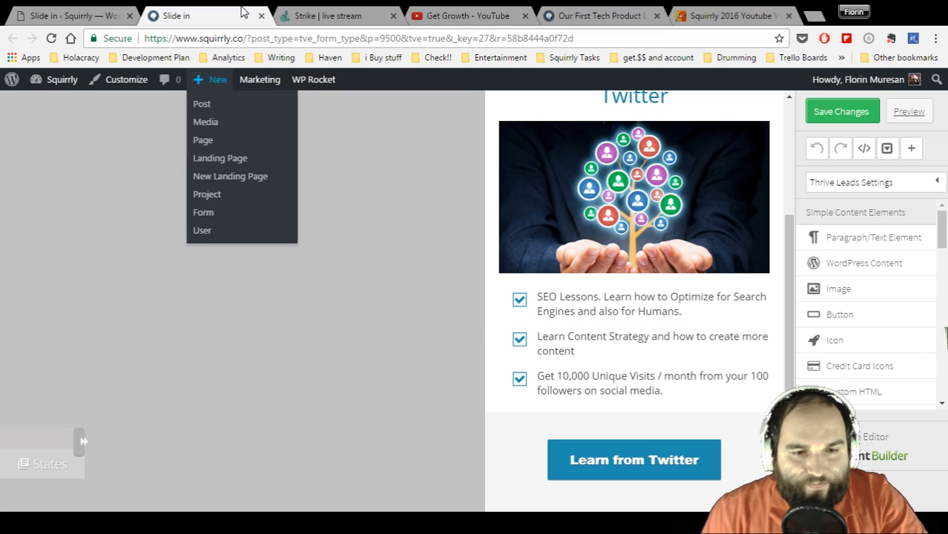
Close the Slide in form editor, return to the Thrive Leads dashboard and open the blog pages Lightbox form type.
{"action": "left_click", "coordinate": [261, 17]}
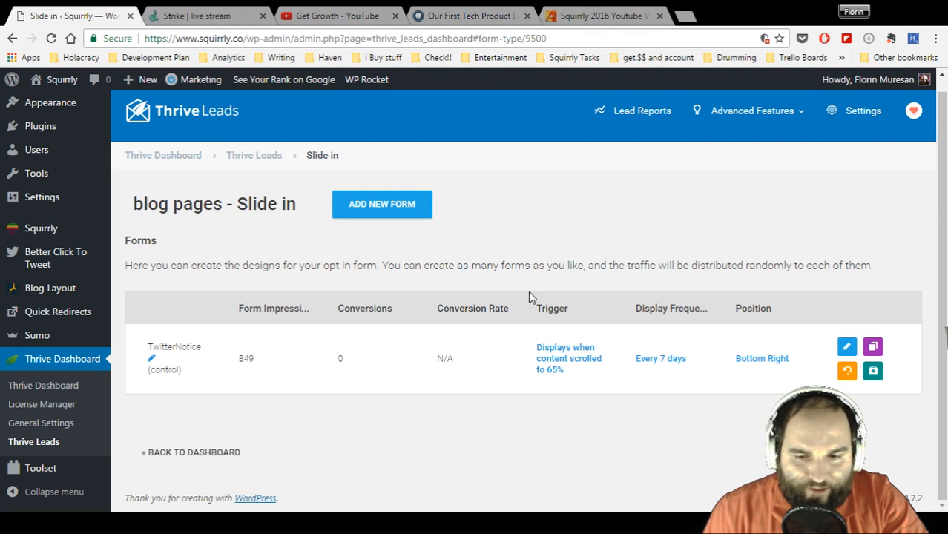
{"action": "left_click", "coordinate": [247, 159]}
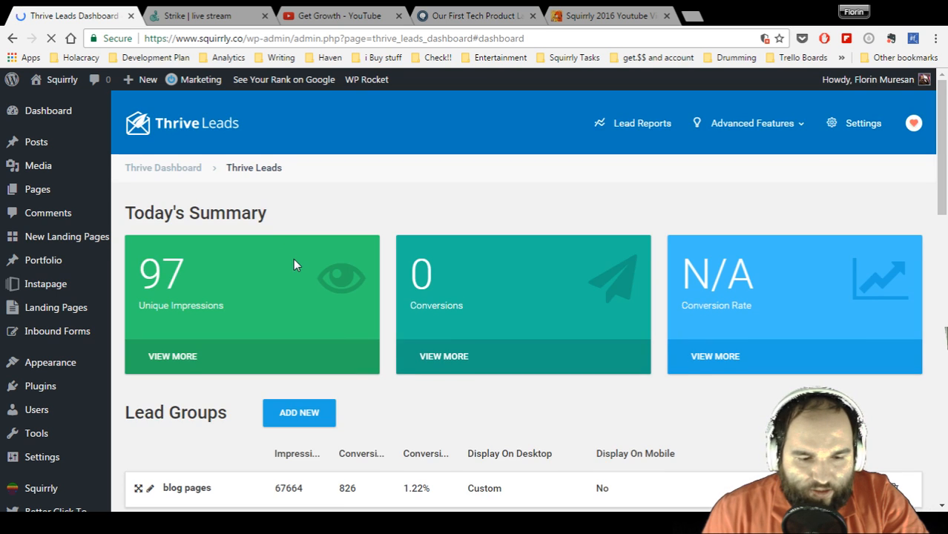
{"action": "scroll", "coordinate": [703, 345], "scroll_direction": "down", "scroll_amount": 2}
{"action": "left_click", "coordinate": [702, 350]}
{"action": "scroll", "coordinate": [571, 288], "scroll_direction": "down", "scroll_amount": 3}
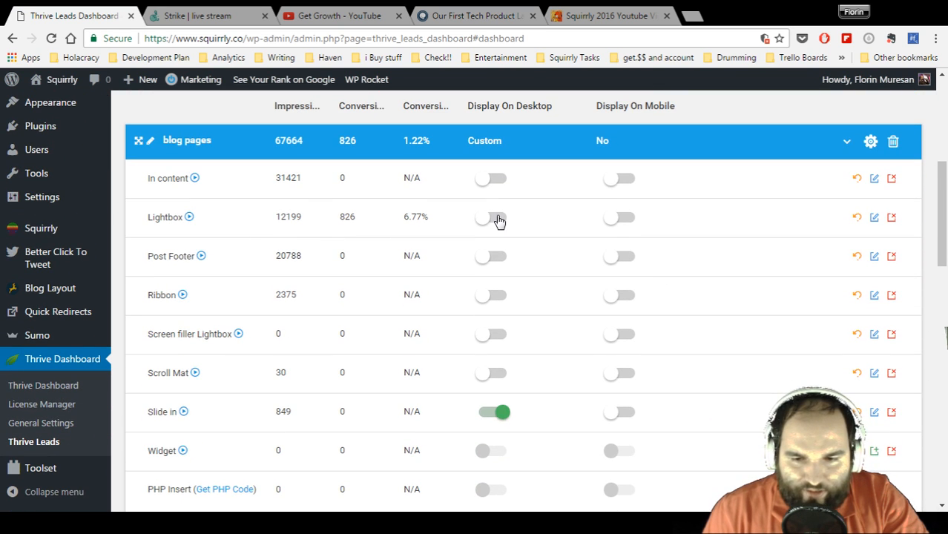
{"action": "left_click", "coordinate": [875, 220]}
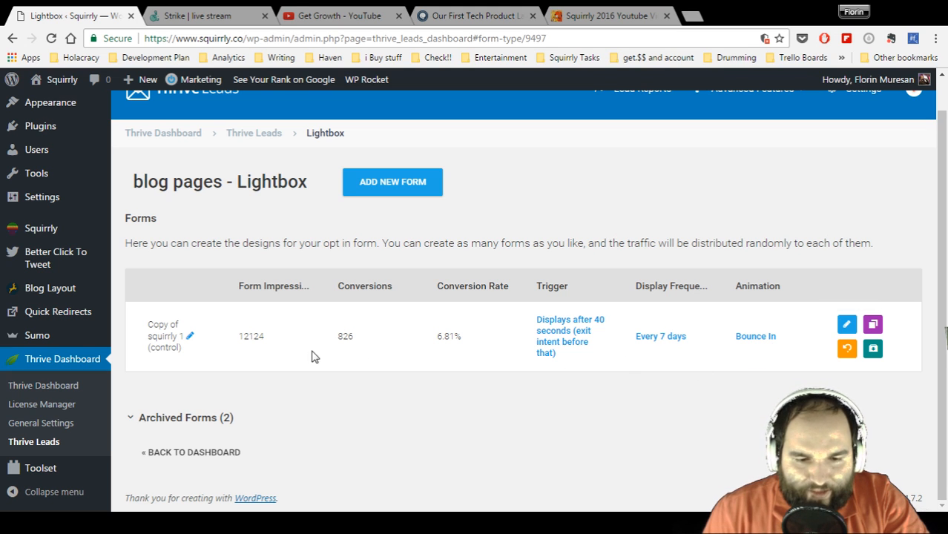
Highlight the Lightbox form's conversions and conversion rate, then open its design in the editor and review the whole layout.
{"action": "left_click_drag", "start_coordinate": [335, 337], "coordinate": [479, 335]}
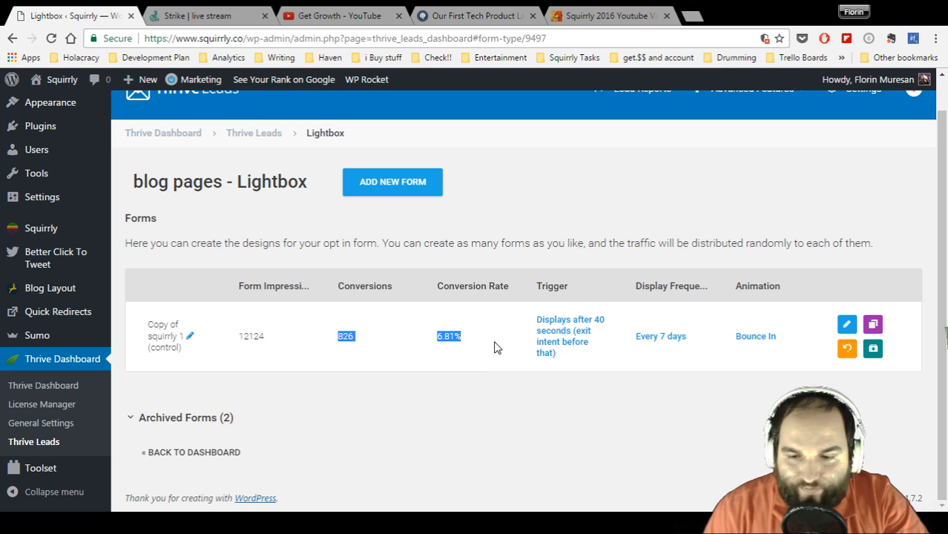
{"action": "left_click", "coordinate": [846, 324]}
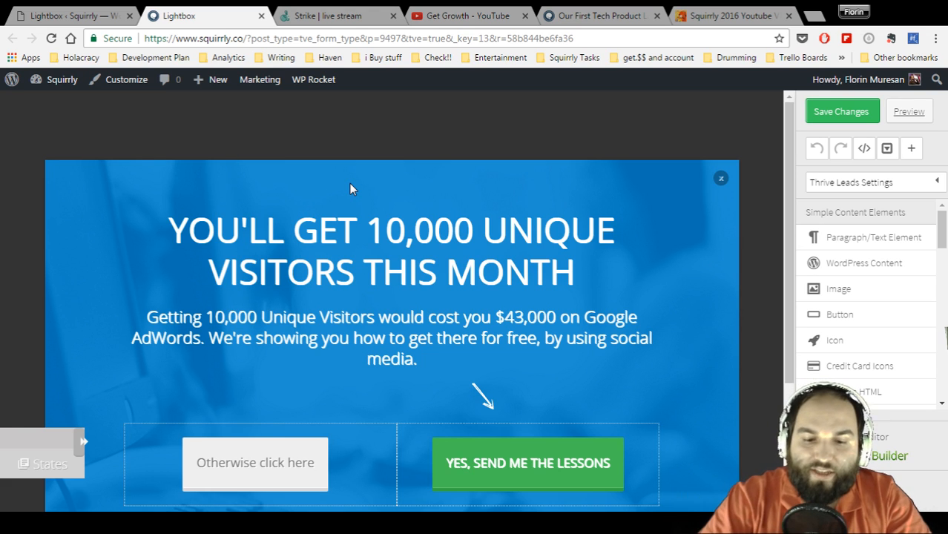
{"action": "scroll", "coordinate": [349, 183], "scroll_direction": "down", "scroll_amount": 1}
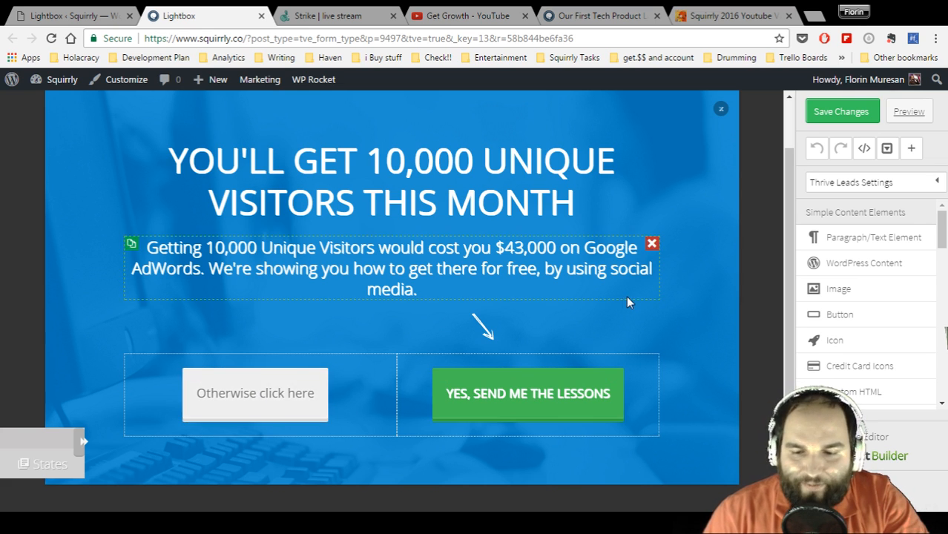
{"action": "scroll", "coordinate": [626, 296], "scroll_direction": "down", "scroll_amount": 2}
{"action": "scroll", "coordinate": [286, 301], "scroll_direction": "up", "scroll_amount": 1}
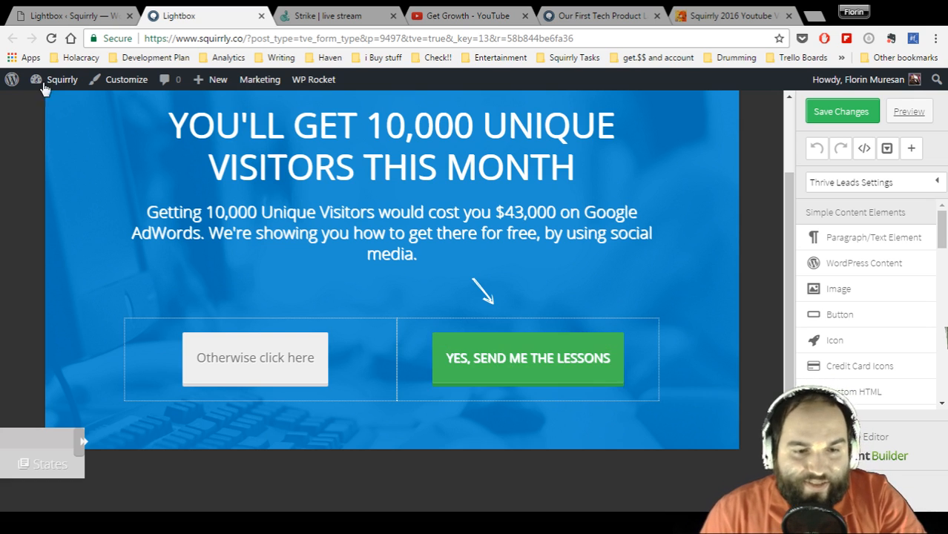
Close the Lightbox form editor, return to the Thrive Leads dashboard and expand the blog pages lead group.
{"action": "left_click", "coordinate": [261, 16]}
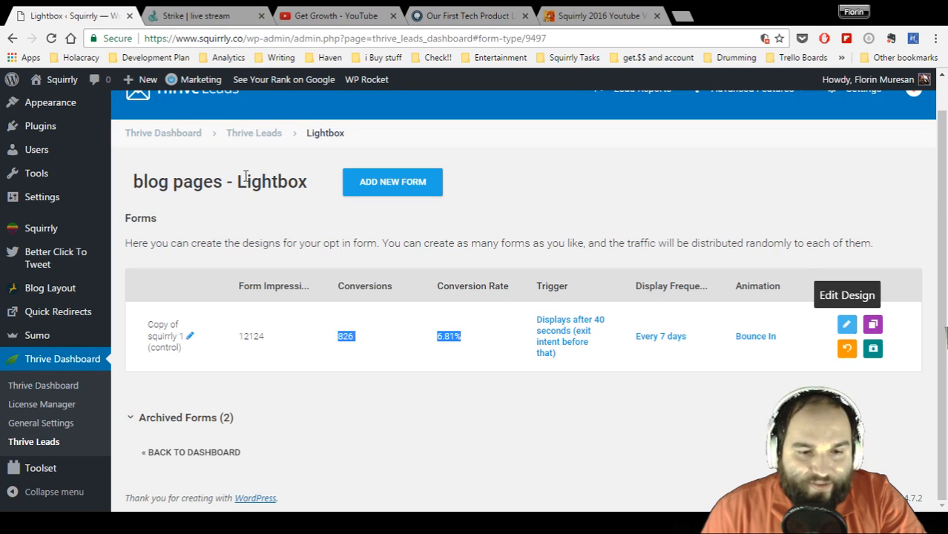
{"action": "left_click", "coordinate": [238, 133]}
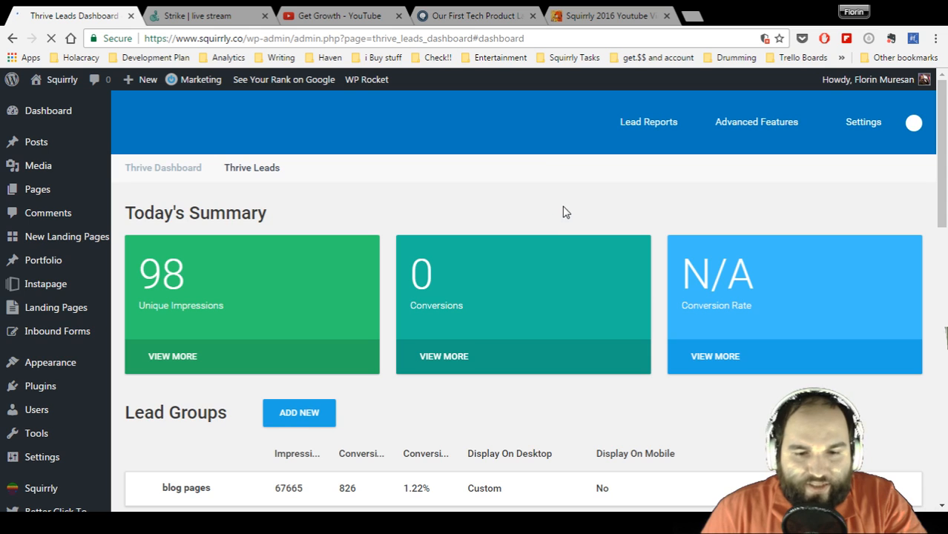
{"action": "scroll", "coordinate": [569, 211], "scroll_direction": "down", "scroll_amount": 3}
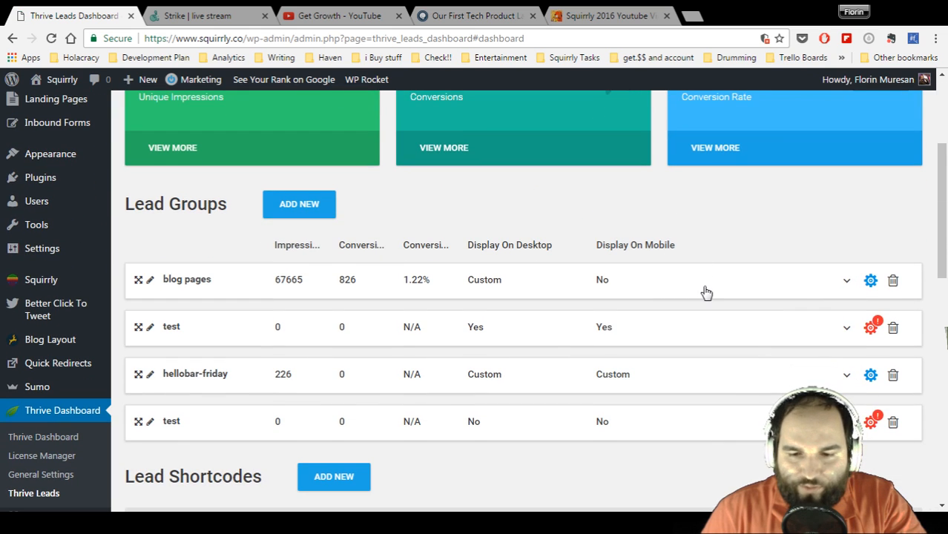
{"action": "left_click", "coordinate": [706, 291]}
{"action": "scroll", "coordinate": [714, 292], "scroll_direction": "down", "scroll_amount": 1}
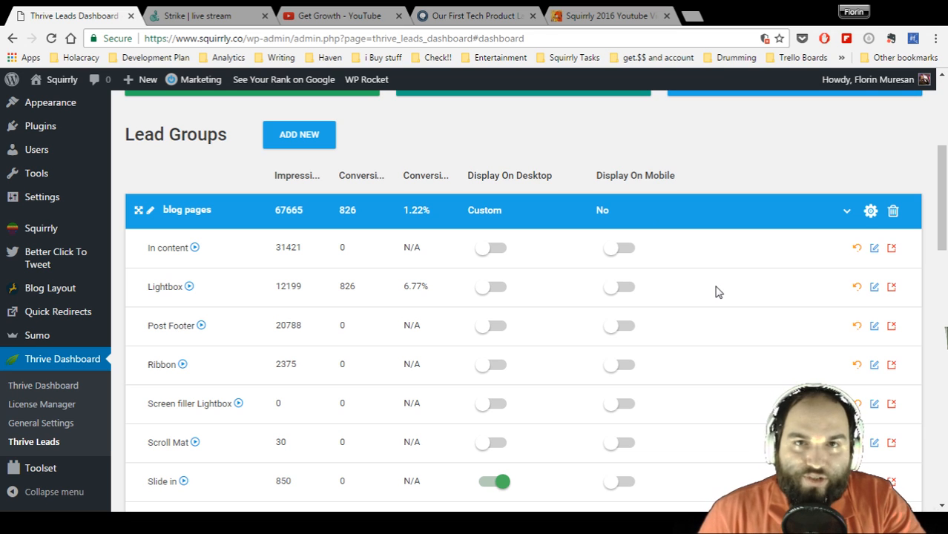
Turn on desktop display for the In content, Lightbox, Post Footer, Ribbon, Screen filler Lightbox and Scroll Mat forms.
{"action": "scroll", "coordinate": [717, 291], "scroll_direction": "down", "scroll_amount": 1}
{"action": "left_click", "coordinate": [500, 194]}
{"action": "left_click", "coordinate": [500, 216]}
{"action": "left_click", "coordinate": [501, 256]}
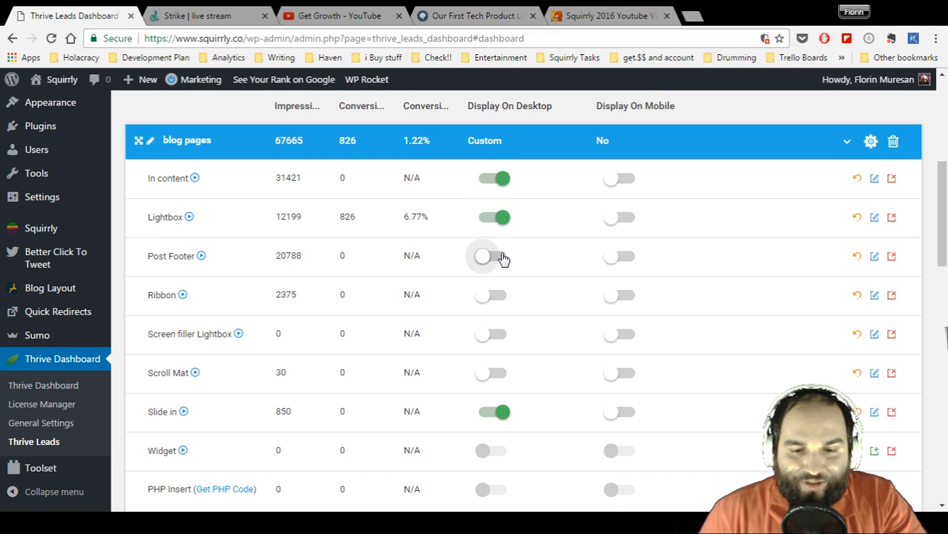
{"action": "left_click", "coordinate": [499, 297]}
{"action": "left_click", "coordinate": [500, 335]}
{"action": "left_click", "coordinate": [496, 374]}
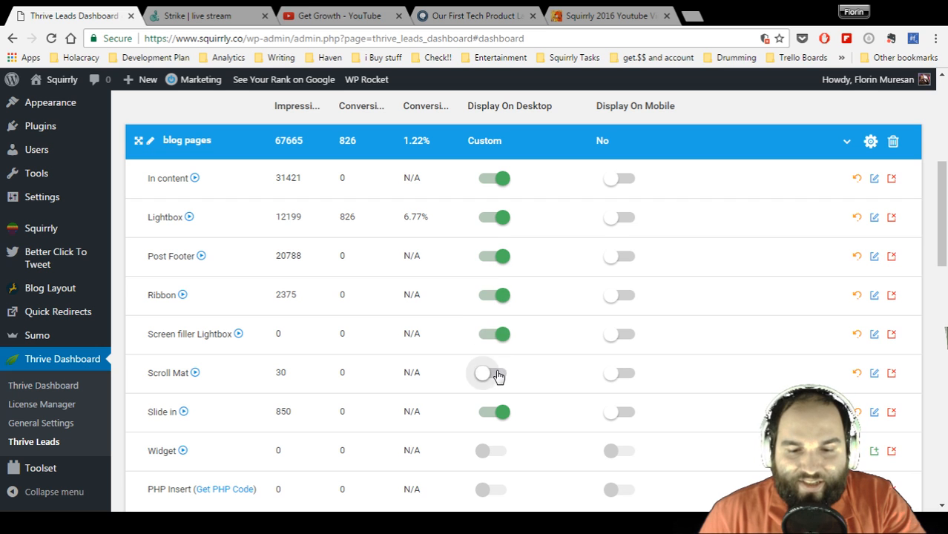
Turn desktop display back off for every blog pages form from In content through Scroll Mat, leaving Slide in enabled.
{"action": "left_click", "coordinate": [498, 179]}
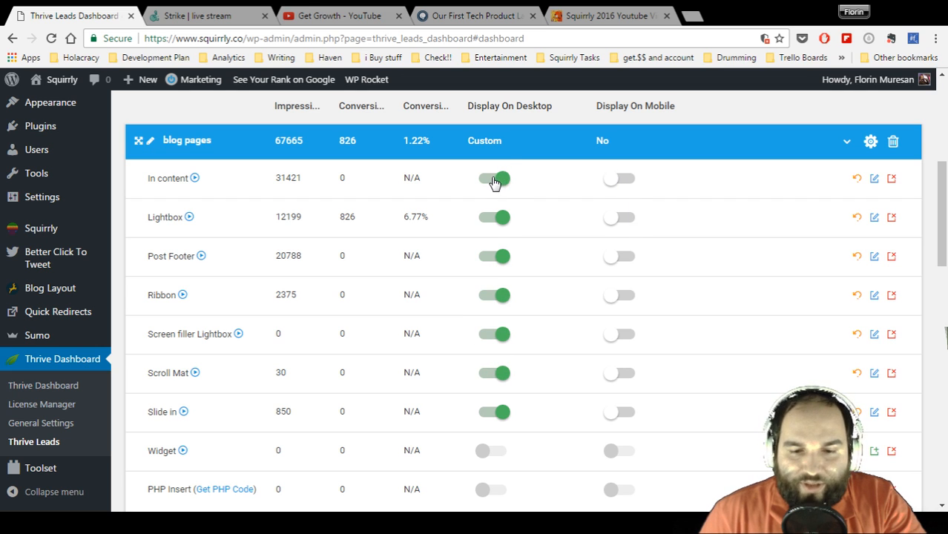
{"action": "left_click", "coordinate": [496, 216]}
{"action": "left_click", "coordinate": [493, 256]}
{"action": "left_click", "coordinate": [492, 295]}
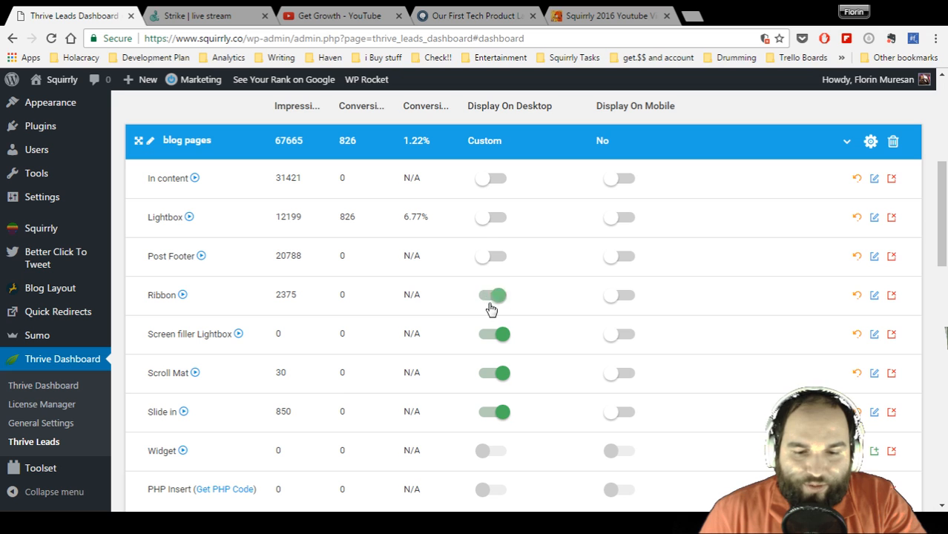
{"action": "left_click", "coordinate": [491, 335]}
{"action": "left_click", "coordinate": [495, 374]}
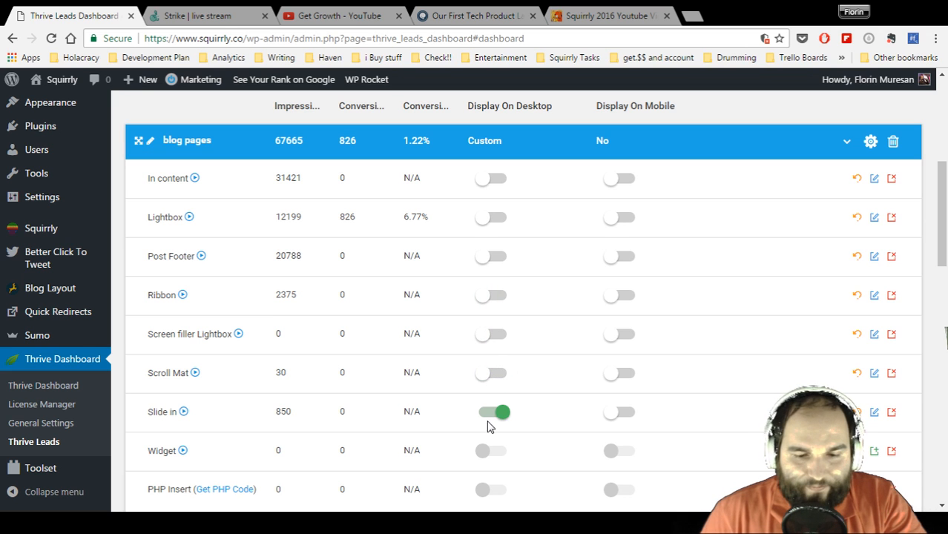
{"action": "scroll", "coordinate": [558, 215], "scroll_direction": "down", "scroll_amount": 1}
{"action": "scroll", "coordinate": [563, 259], "scroll_direction": "up", "scroll_amount": 1}
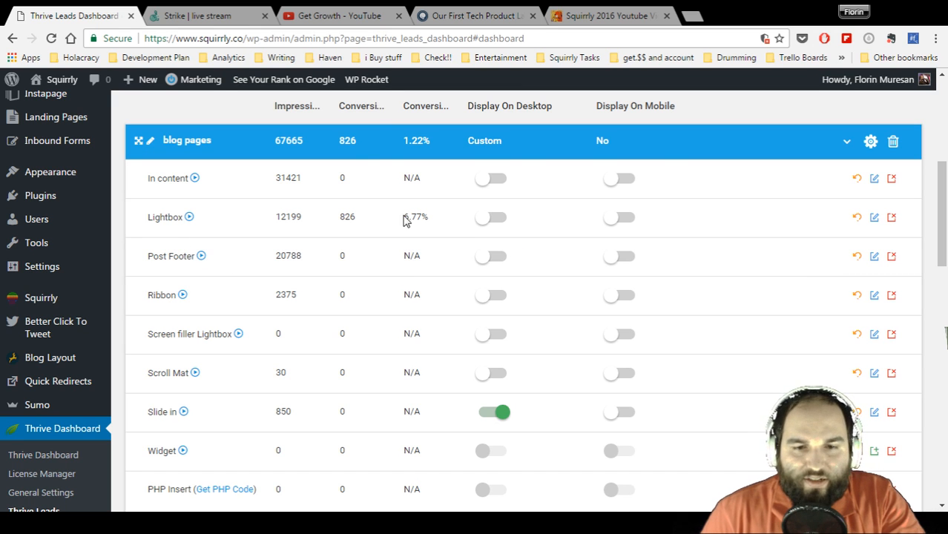
On the Product Hunt case study post, dismiss the popup and view the Latest Posts and About sections of the author box below the article.
{"action": "left_click", "coordinate": [469, 17]}
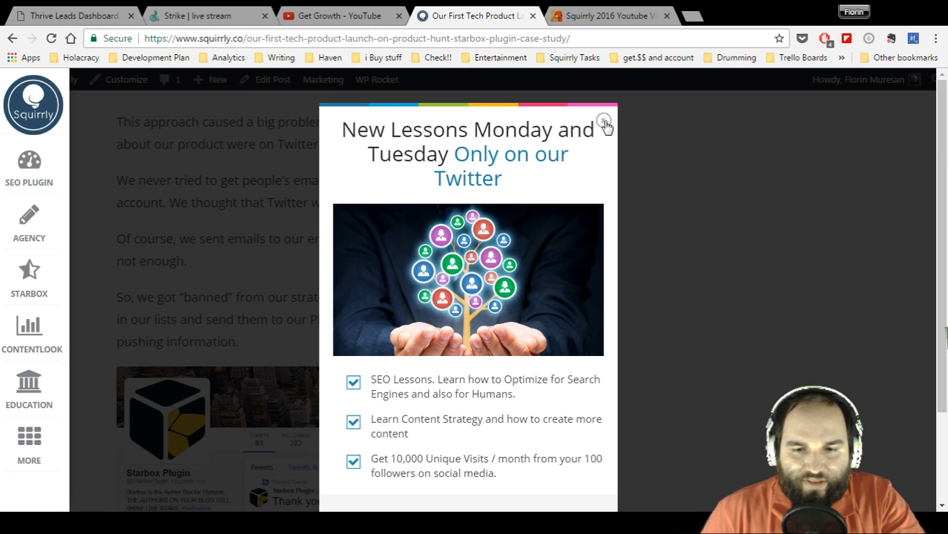
{"action": "left_click", "coordinate": [604, 122]}
{"action": "scroll", "coordinate": [395, 311], "scroll_direction": "down", "scroll_amount": 15}
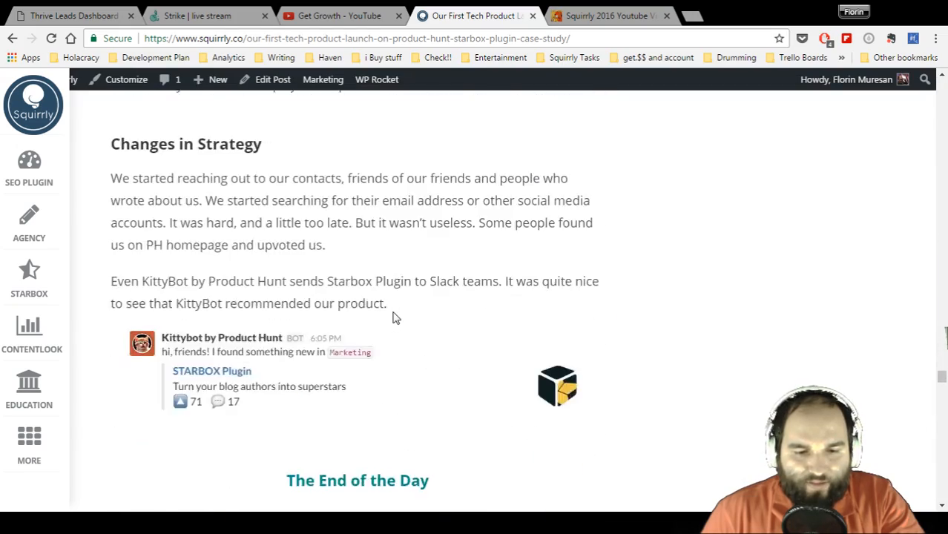
{"action": "scroll", "coordinate": [395, 317], "scroll_direction": "down", "scroll_amount": 8}
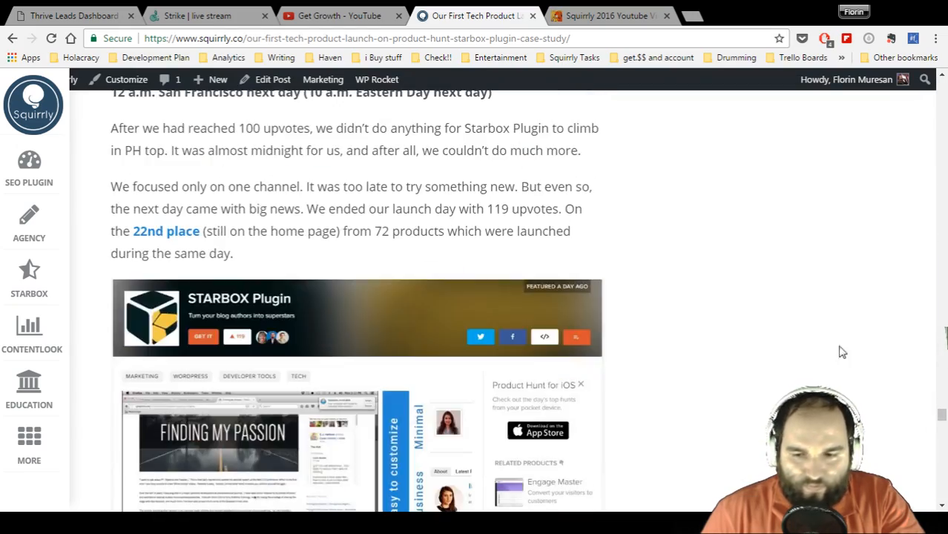
{"action": "left_click_drag", "start_coordinate": [942, 420], "coordinate": [943, 477]}
{"action": "scroll", "coordinate": [397, 322], "scroll_direction": "down", "scroll_amount": 2}
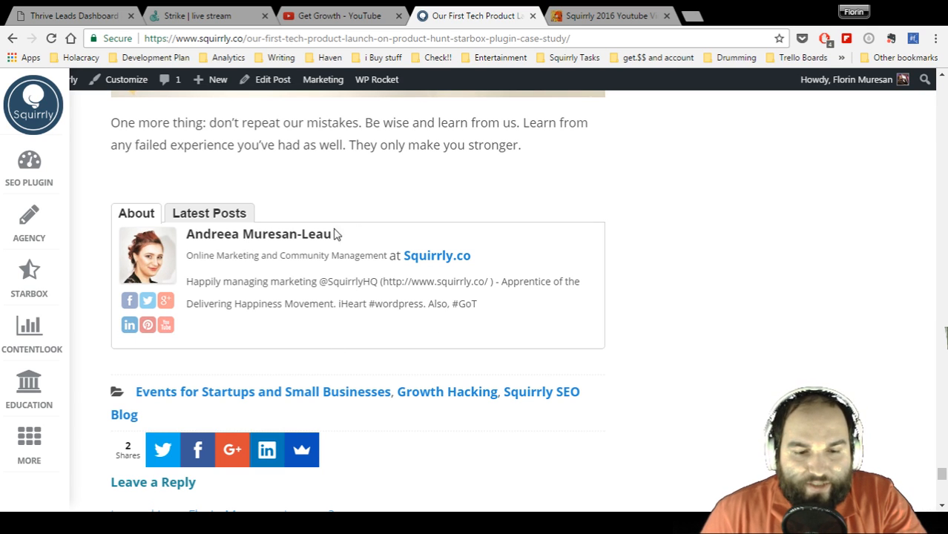
{"action": "left_click", "coordinate": [192, 215]}
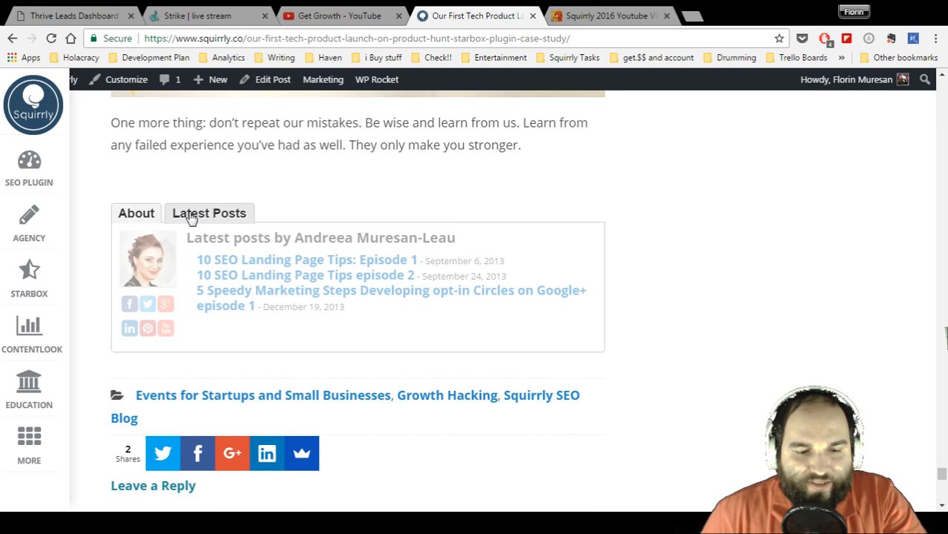
{"action": "left_click", "coordinate": [144, 216]}
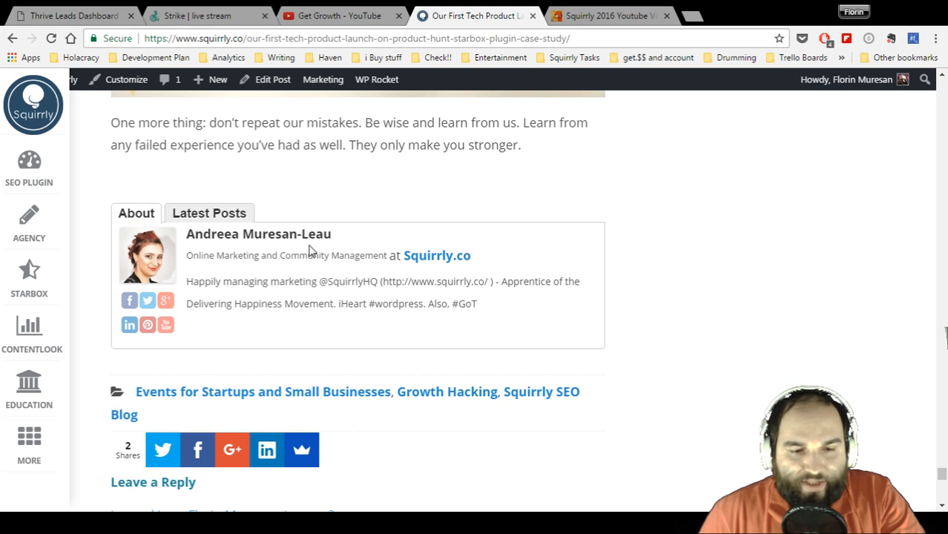
View the FooterSuperStars form design of the blog pages Post Footer, close its editor and return to the Thrive Leads dashboard.
{"action": "scroll", "coordinate": [311, 244], "scroll_direction": "up", "scroll_amount": 1}
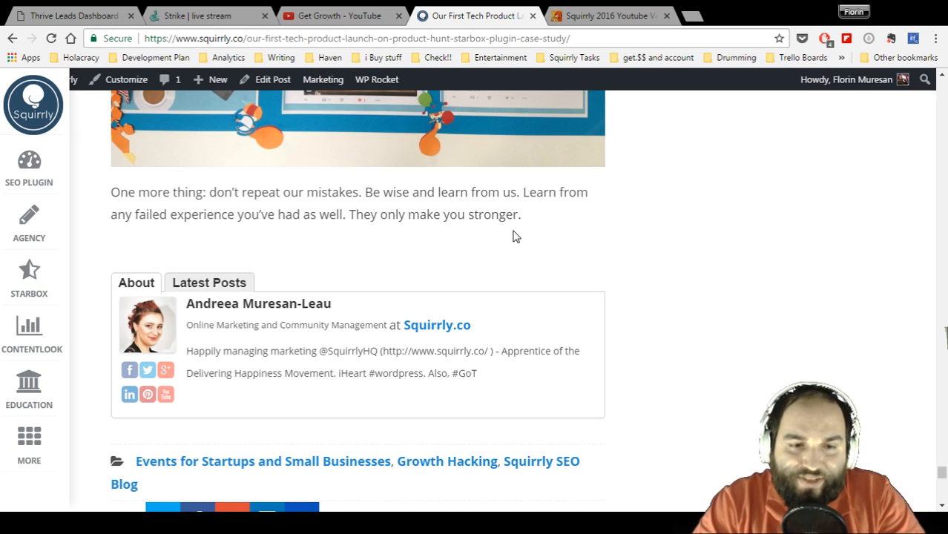
{"action": "left_click", "coordinate": [81, 15]}
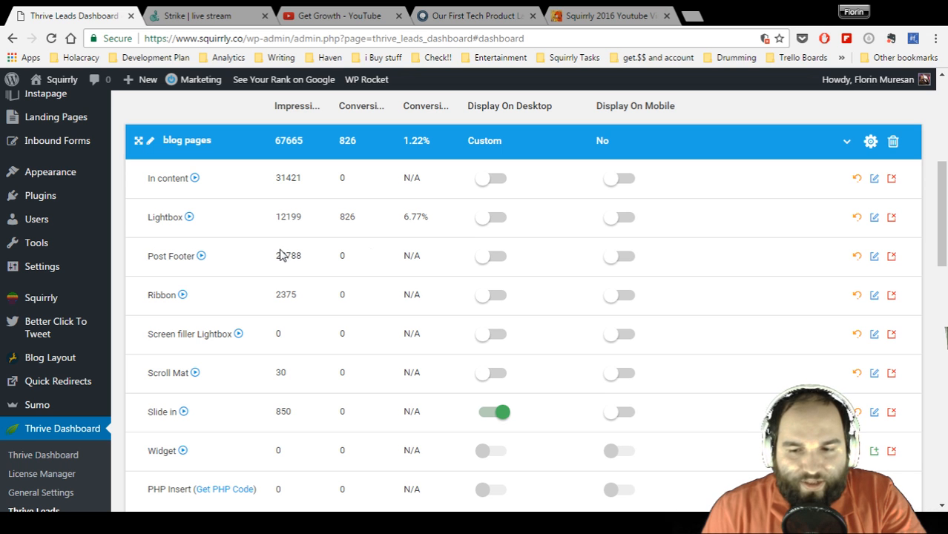
{"action": "left_click", "coordinate": [873, 256]}
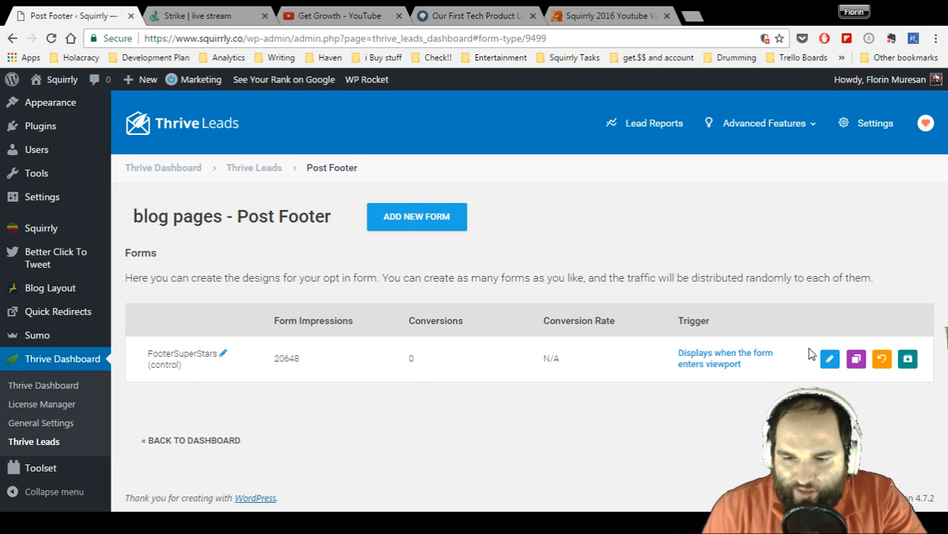
{"action": "left_click", "coordinate": [827, 360]}
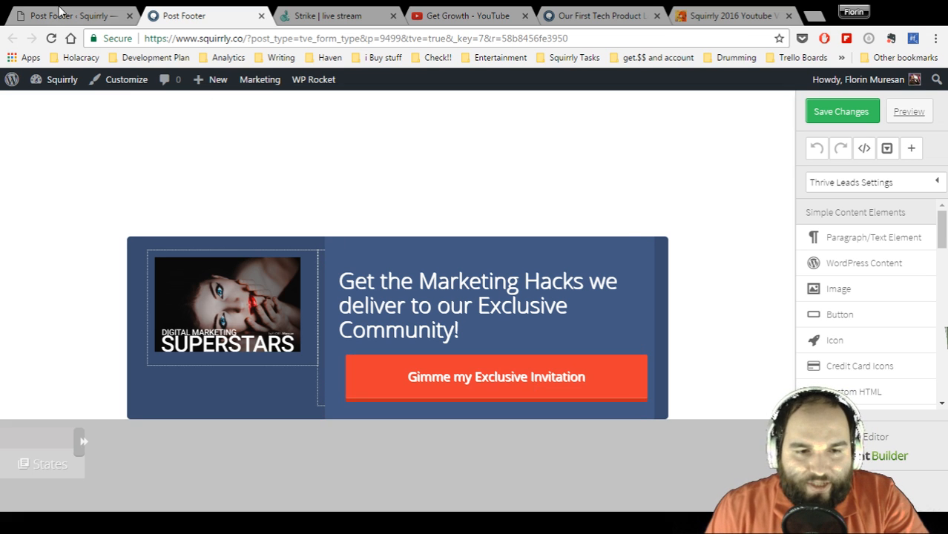
{"action": "left_click", "coordinate": [261, 16]}
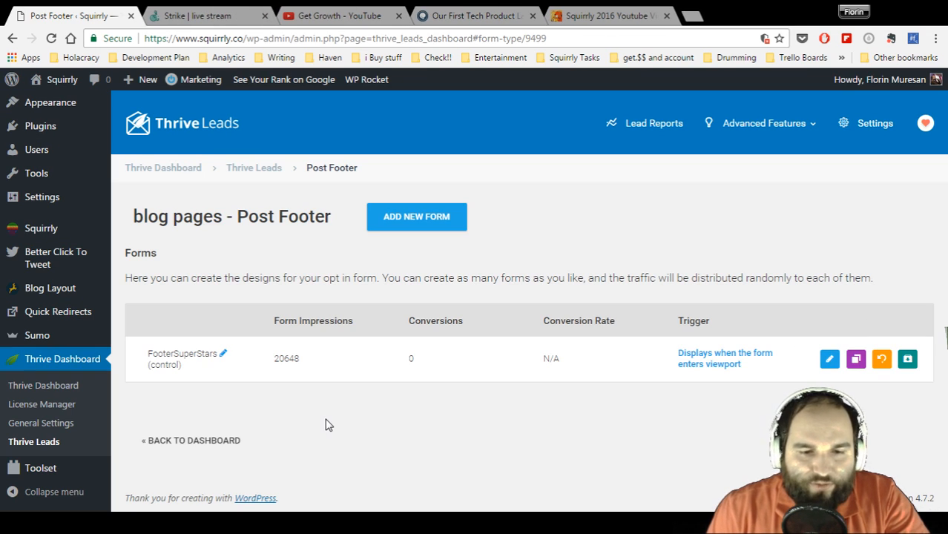
{"action": "left_click", "coordinate": [265, 169]}
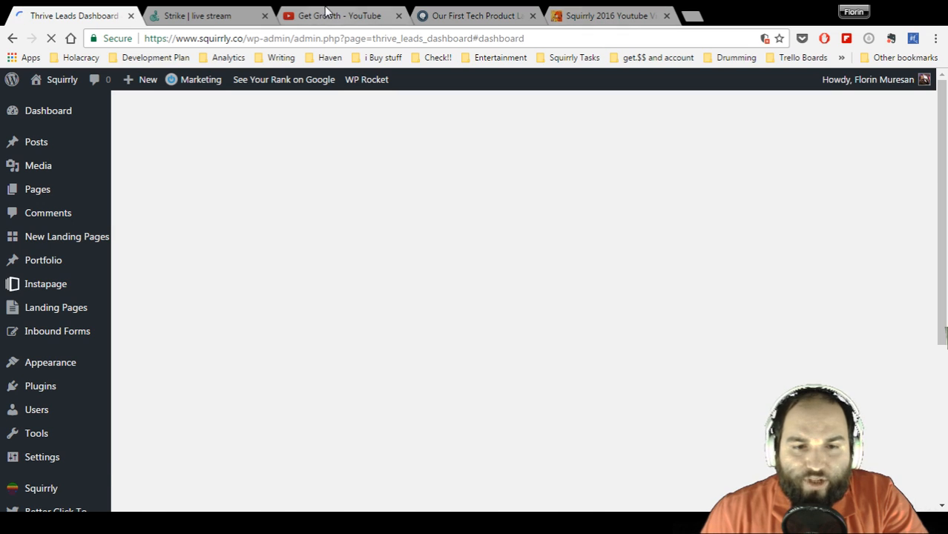
Show the Get Growth YouTube channel and its address, and go to the entry widget of the giveaway at squirrly.co/youtube.
{"action": "left_click", "coordinate": [328, 15]}
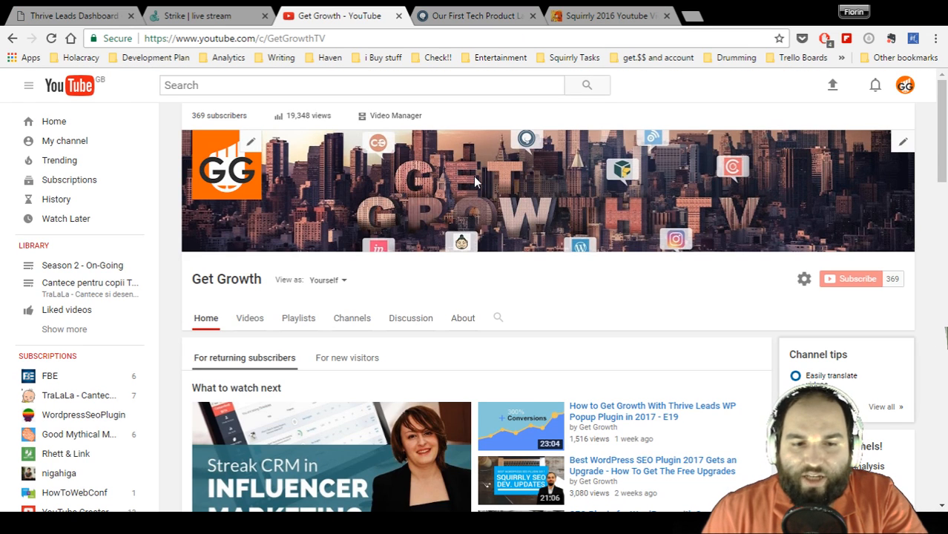
{"action": "left_click", "coordinate": [347, 37]}
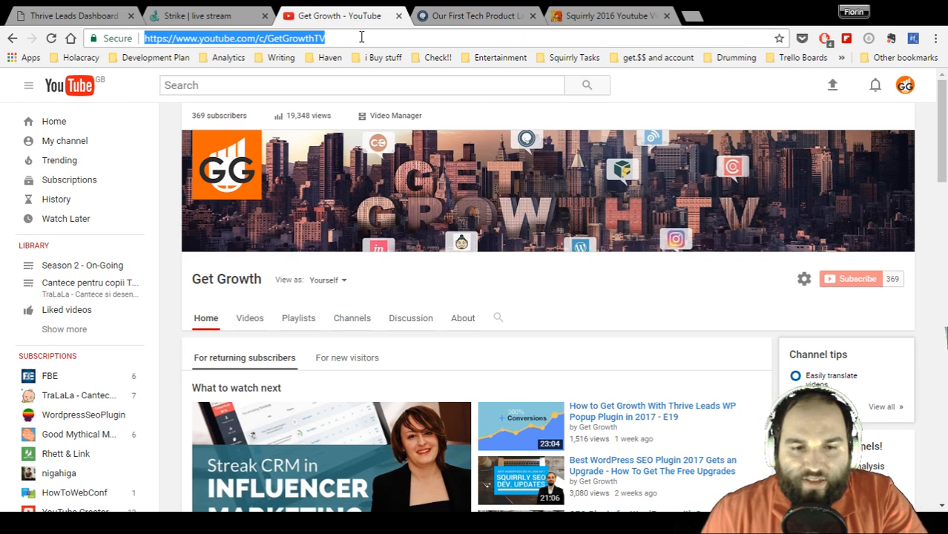
{"action": "left_click", "coordinate": [597, 17]}
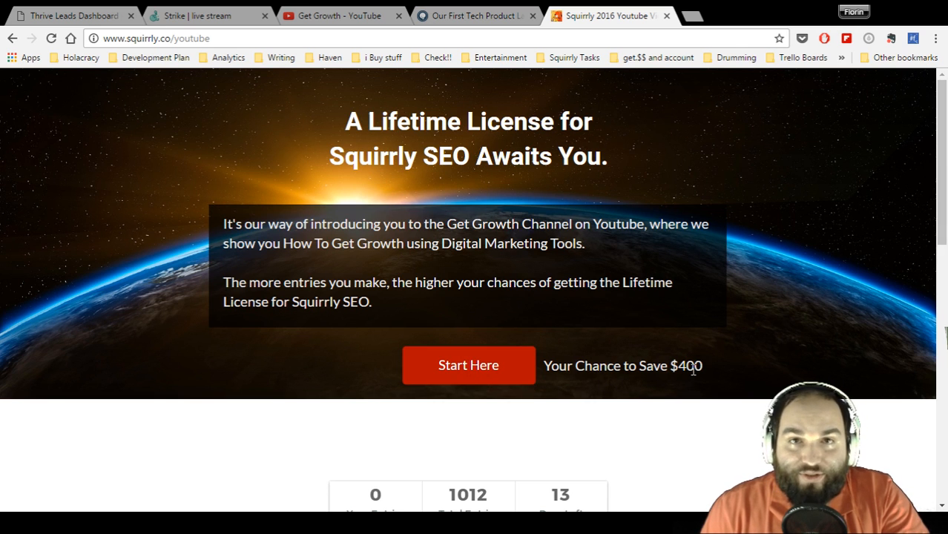
{"action": "left_click", "coordinate": [482, 375]}
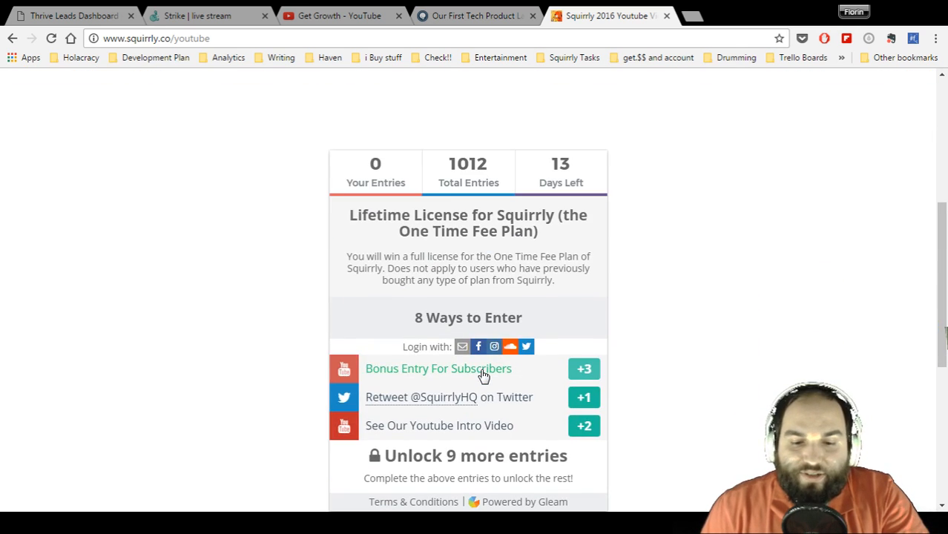
Examine the giveaway widget's ways to enter and its entry counters, and highlight the page's web address.
{"action": "scroll", "coordinate": [708, 246], "scroll_direction": "down", "scroll_amount": 1}
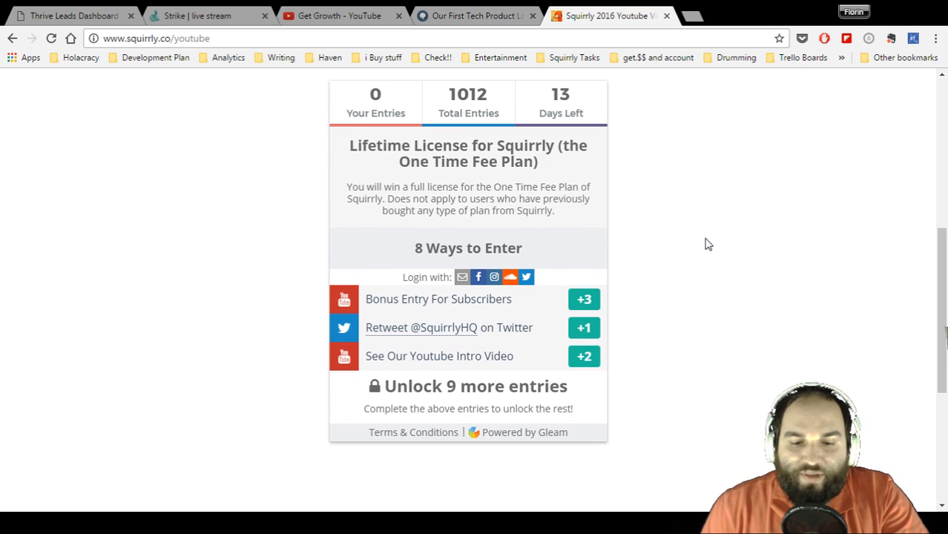
{"action": "scroll", "coordinate": [708, 246], "scroll_direction": "down", "scroll_amount": 2}
{"action": "scroll", "coordinate": [708, 246], "scroll_direction": "up", "scroll_amount": 2}
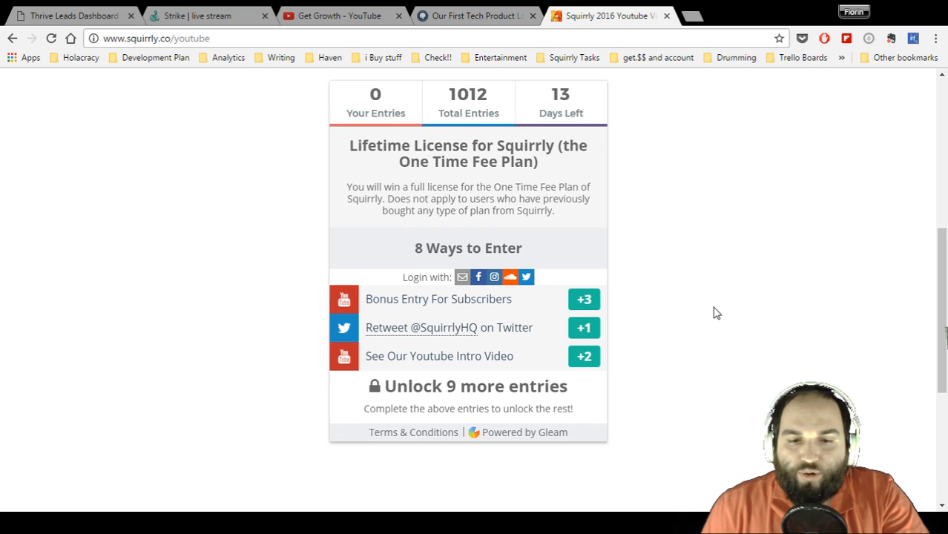
{"action": "scroll", "coordinate": [715, 312], "scroll_direction": "up", "scroll_amount": 1}
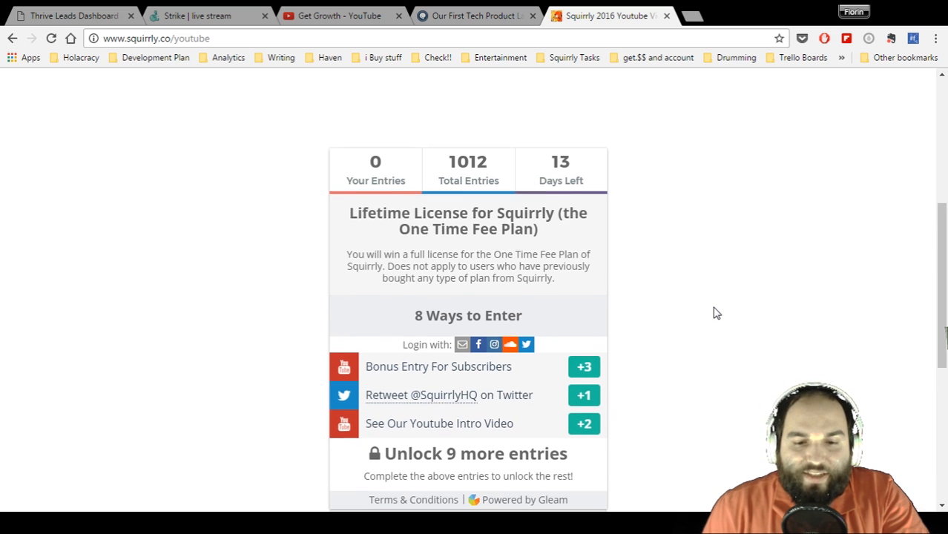
{"action": "scroll", "coordinate": [714, 313], "scroll_direction": "down", "scroll_amount": 1}
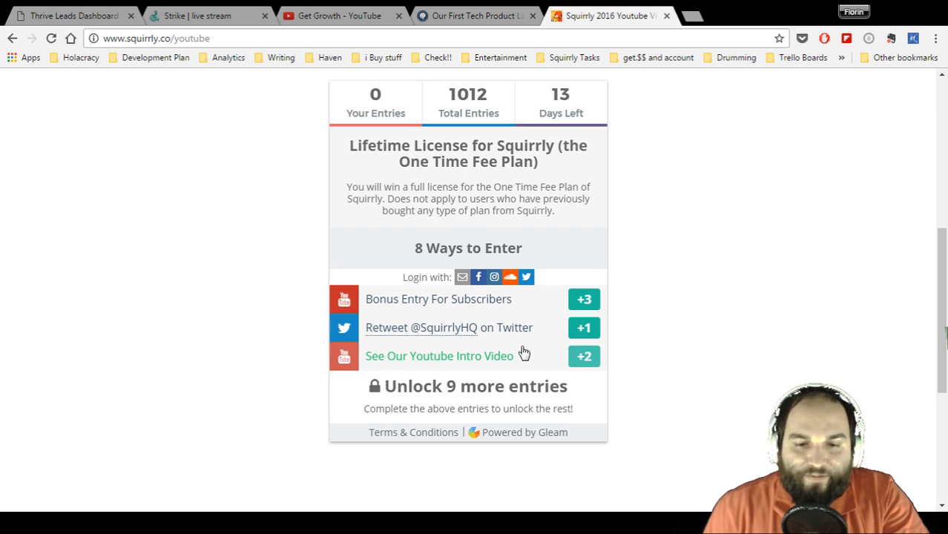
{"action": "scroll", "coordinate": [717, 254], "scroll_direction": "up", "scroll_amount": 1}
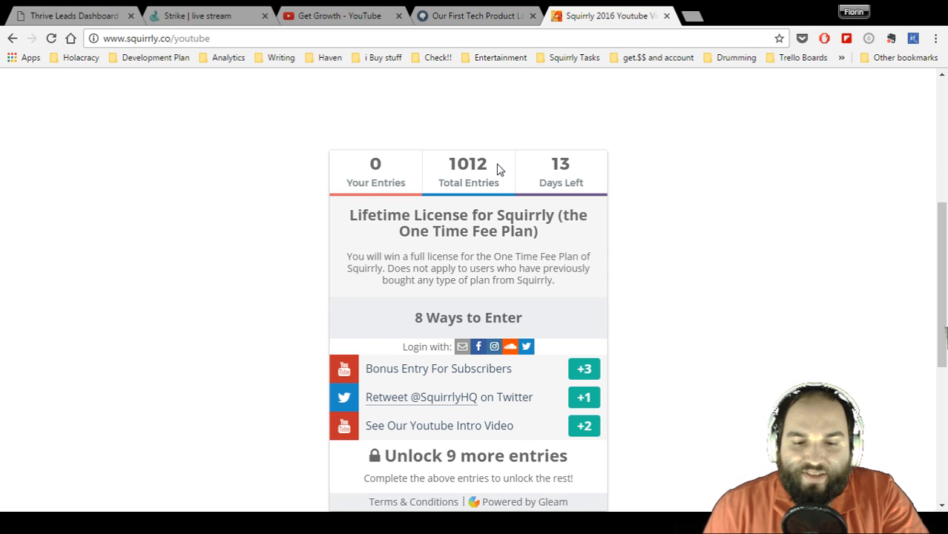
{"action": "left_click_drag", "start_coordinate": [410, 319], "coordinate": [548, 315]}
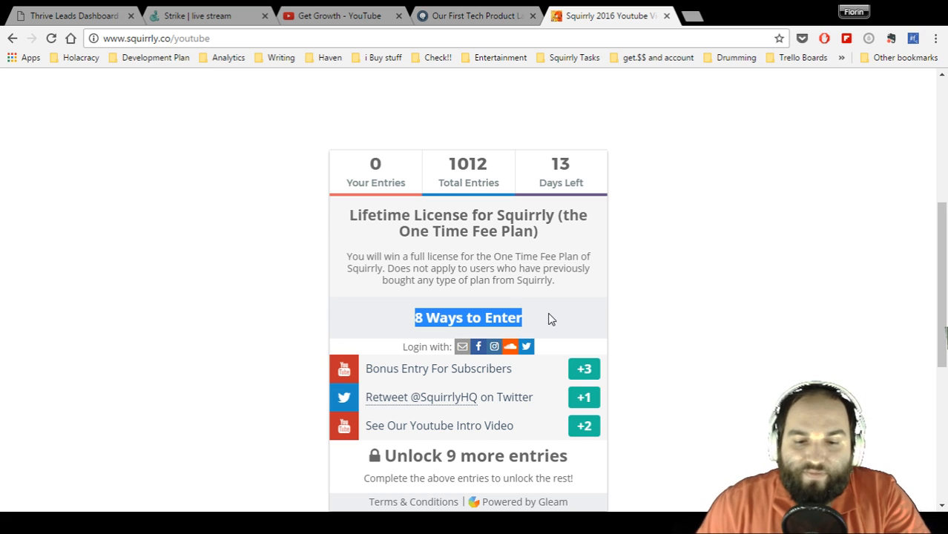
{"action": "left_click", "coordinate": [687, 252]}
{"action": "scroll", "coordinate": [687, 252], "scroll_direction": "up", "scroll_amount": 5}
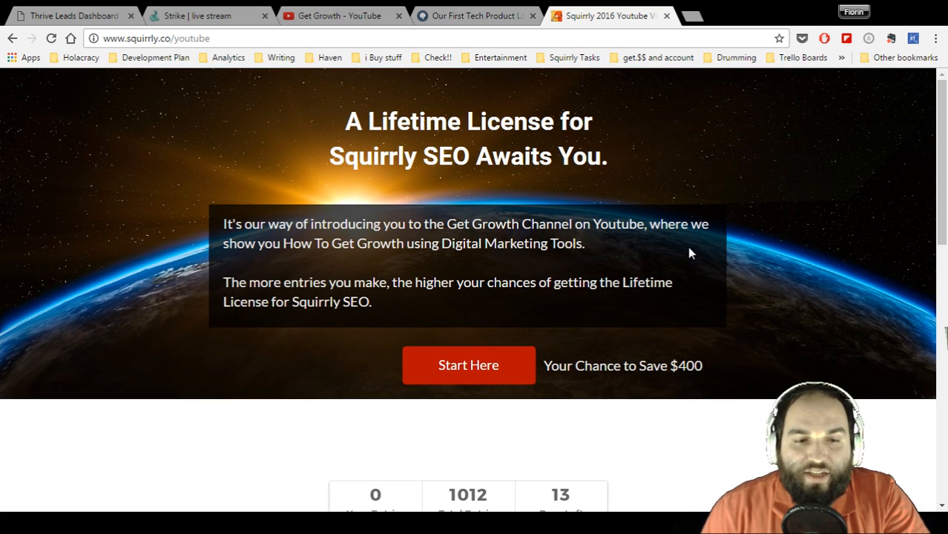
{"action": "left_click", "coordinate": [225, 35]}
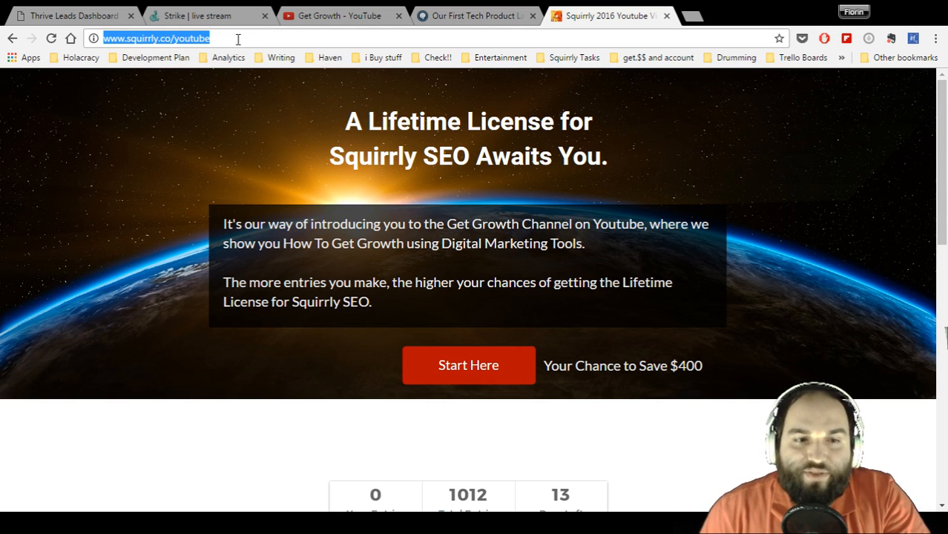
Return to the Thrive Leads dashboard, expand the blog pages lead group and open its Ribbon forms.
{"action": "left_click", "coordinate": [74, 15]}
{"action": "scroll", "coordinate": [466, 215], "scroll_direction": "down", "scroll_amount": 3}
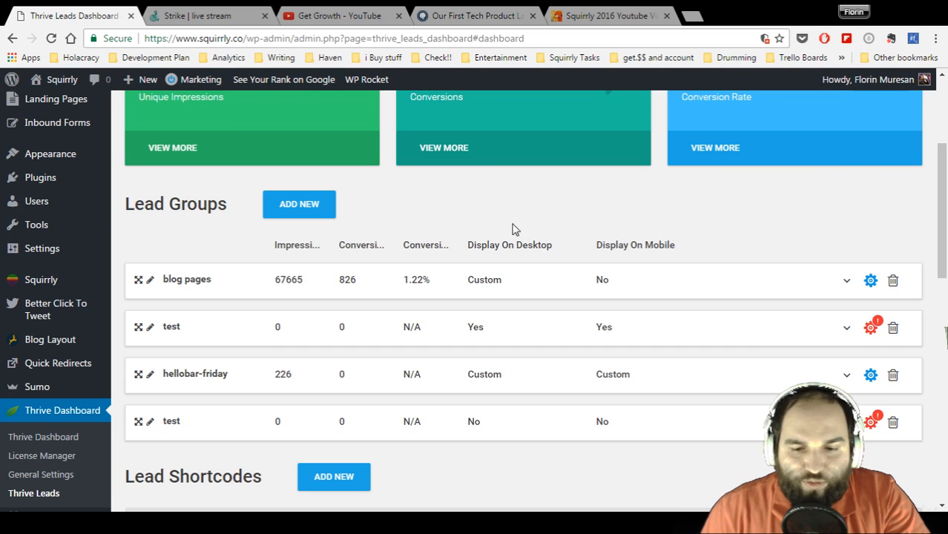
{"action": "left_click", "coordinate": [744, 284]}
{"action": "scroll", "coordinate": [635, 218], "scroll_direction": "down", "scroll_amount": 2}
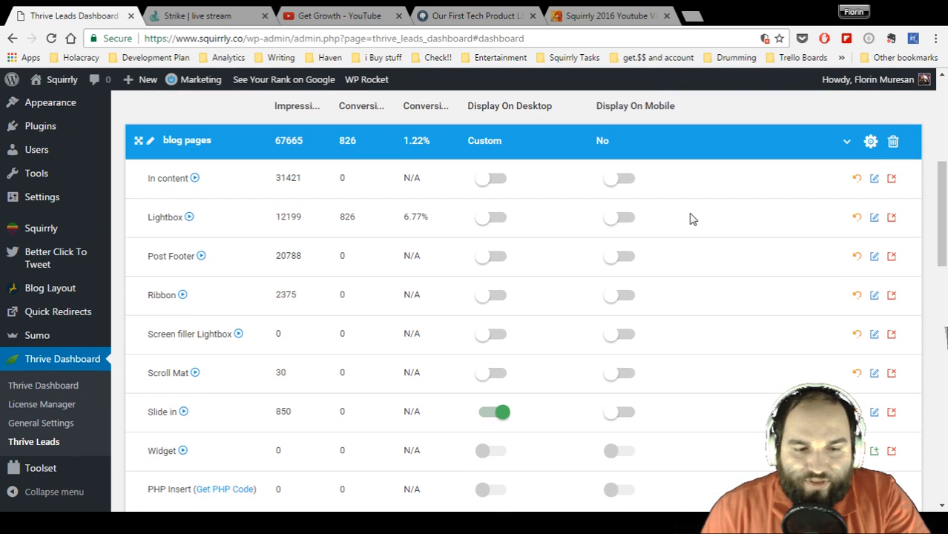
{"action": "scroll", "coordinate": [205, 297], "scroll_direction": "down", "scroll_amount": 1}
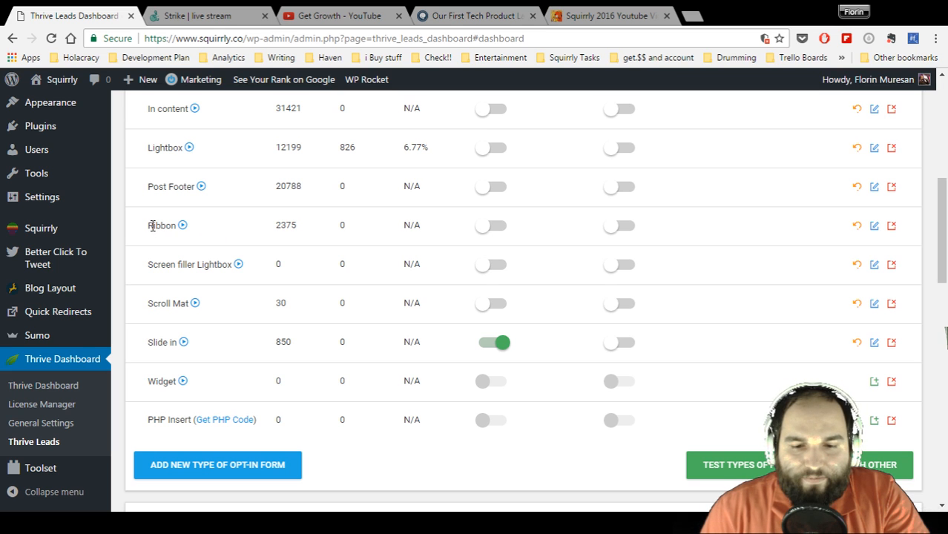
{"action": "left_click", "coordinate": [874, 226]}
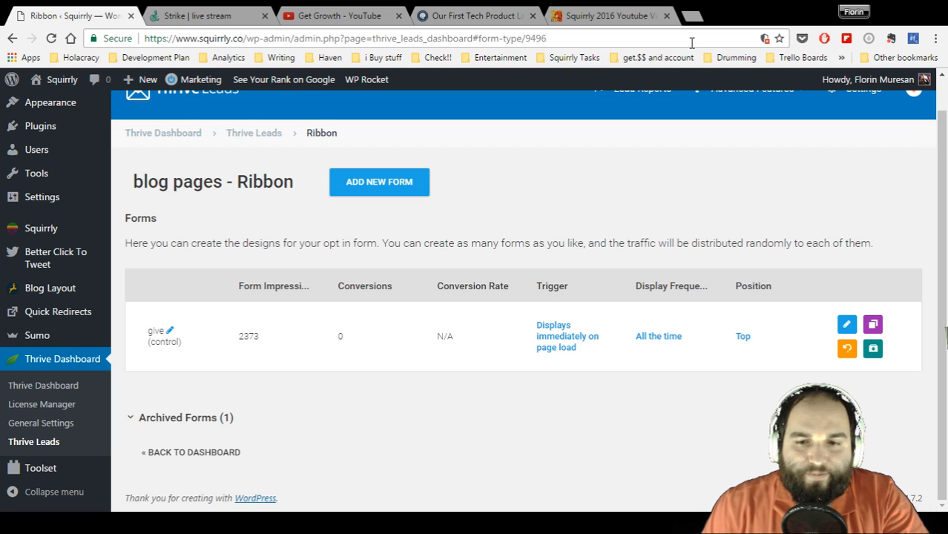
Load contentmarketinggame.com in a new tab to view its announcement ribbon with the Read More link, and close the page.
{"action": "left_click", "coordinate": [691, 16]}
{"action": "type", "text": "conte"}
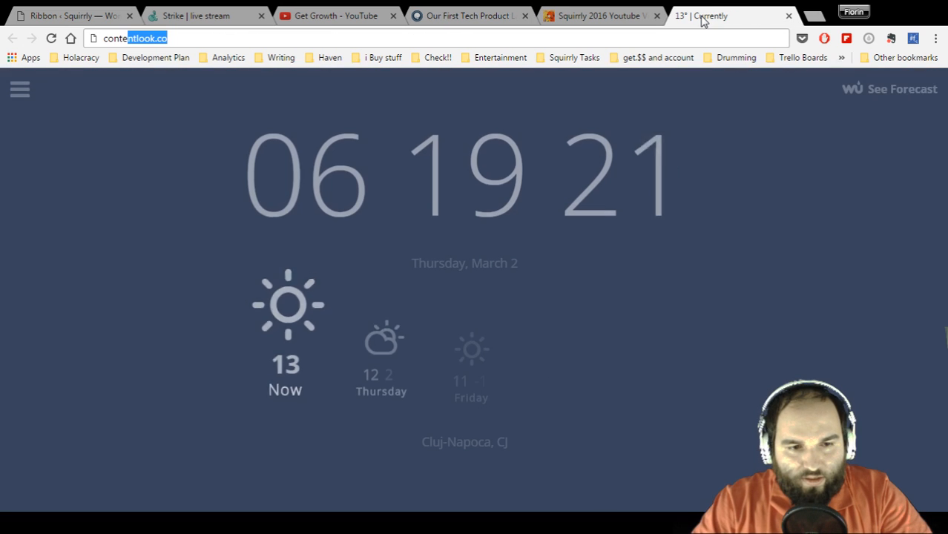
{"action": "type", "text": "ntmarketinggame.com"}
{"action": "key", "text": "Return"}
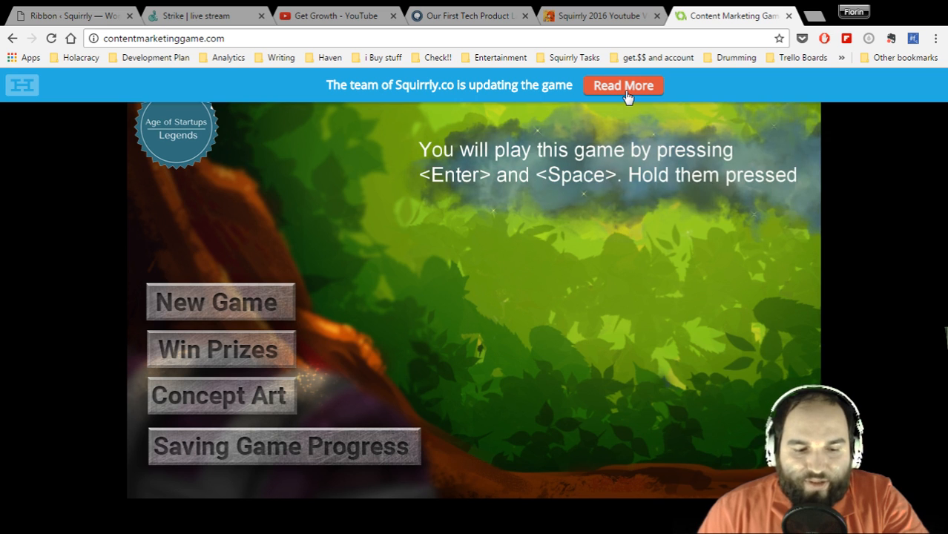
{"action": "left_click", "coordinate": [789, 16]}
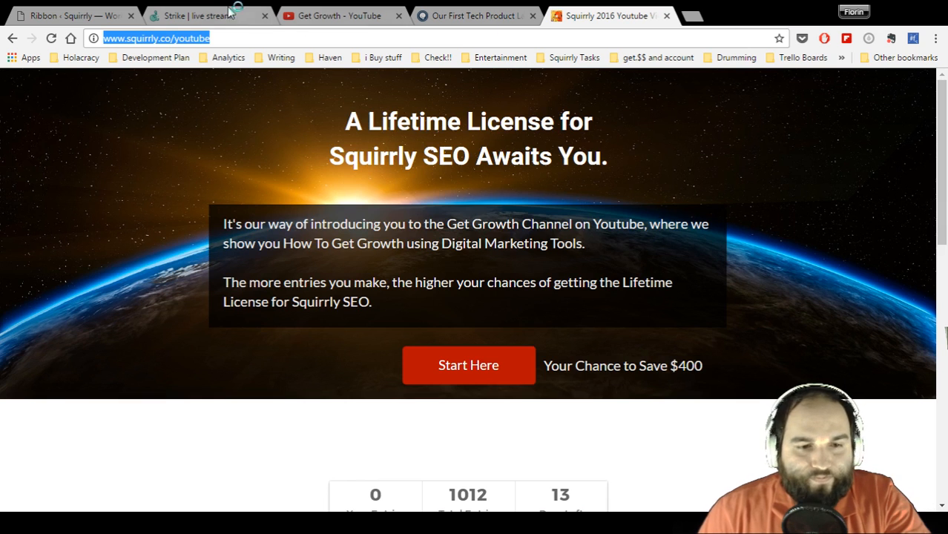
View the design of the blog pages Ribbon form "give" in the editor, and return to the Ribbon forms list.
{"action": "left_click", "coordinate": [108, 15]}
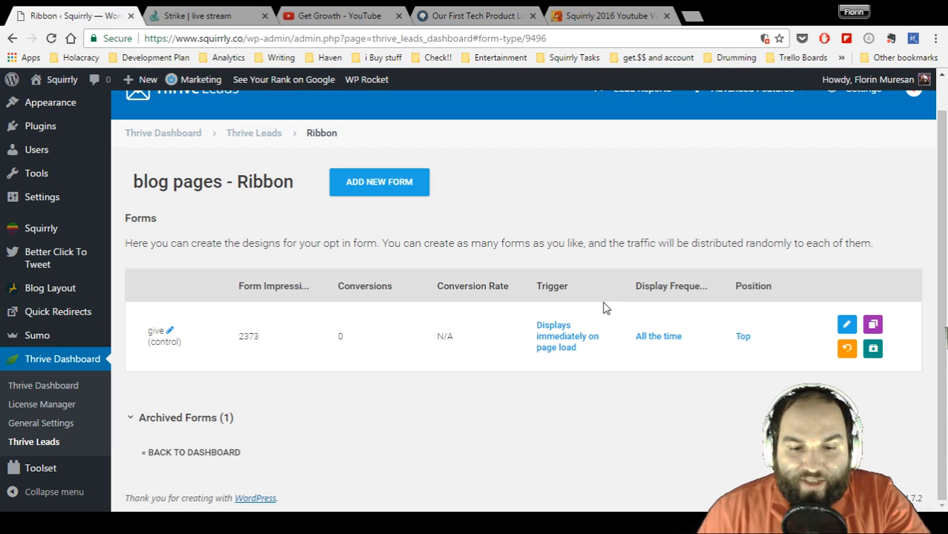
{"action": "left_click", "coordinate": [846, 325]}
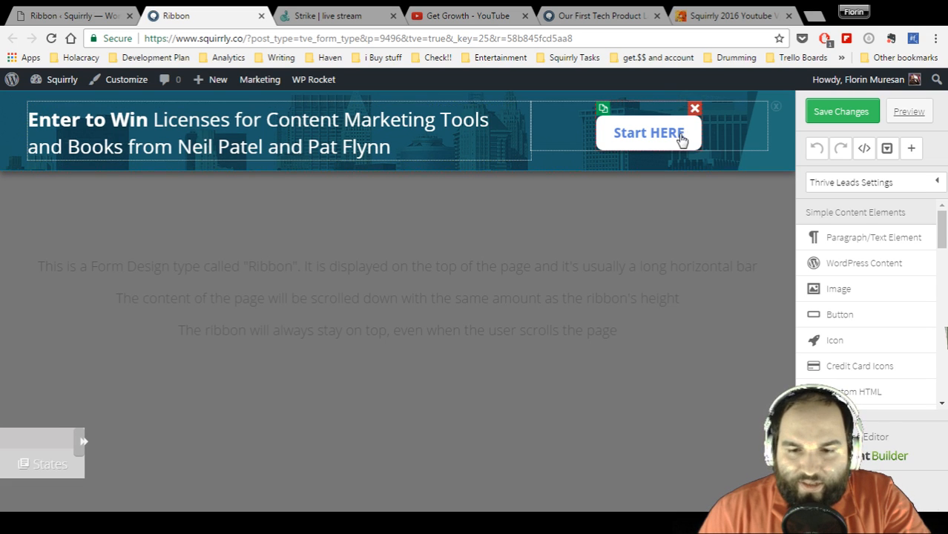
{"action": "left_click", "coordinate": [47, 14]}
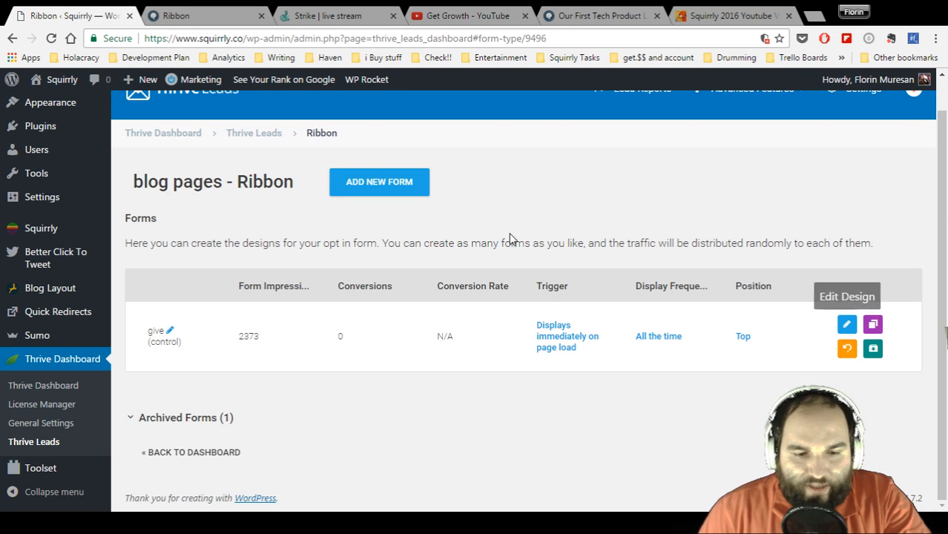
Return to the Thrive Leads dashboard and turn on desktop display for the Ribbon form in the blog pages group.
{"action": "left_click", "coordinate": [269, 137]}
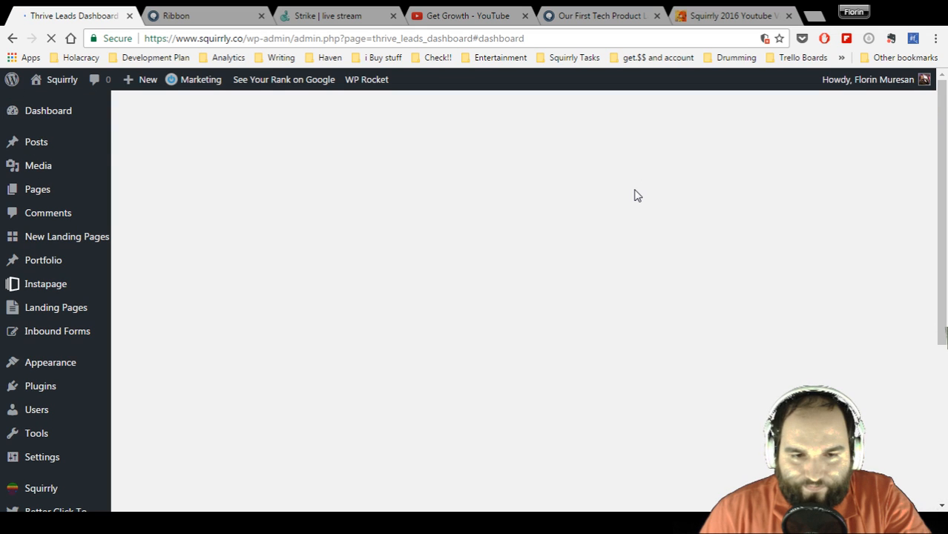
{"action": "scroll", "coordinate": [636, 193], "scroll_direction": "down", "scroll_amount": 2}
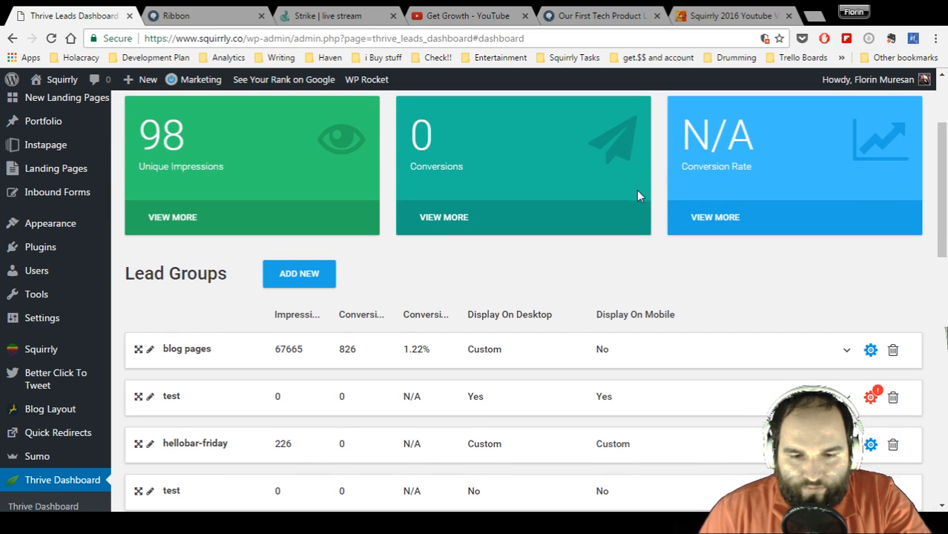
{"action": "left_click", "coordinate": [723, 349]}
{"action": "scroll", "coordinate": [687, 280], "scroll_direction": "down", "scroll_amount": 3}
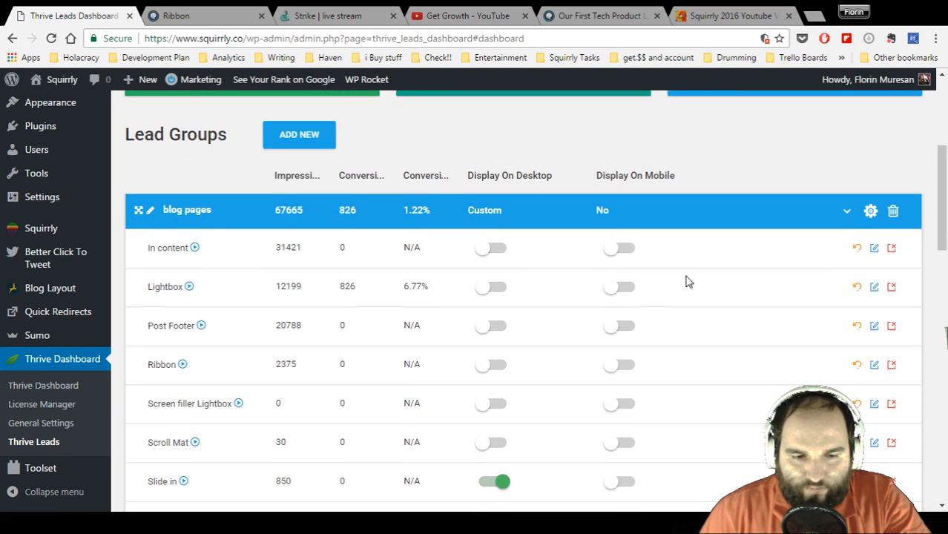
{"action": "left_click", "coordinate": [495, 299]}
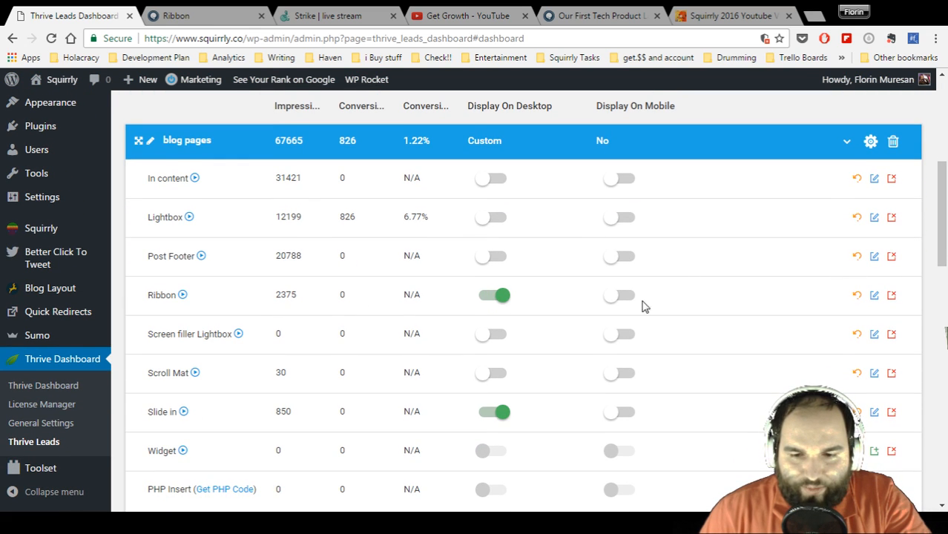
Reload the Product Hunt case study post and view the ribbon while moving through the article.
{"action": "left_click", "coordinate": [606, 10]}
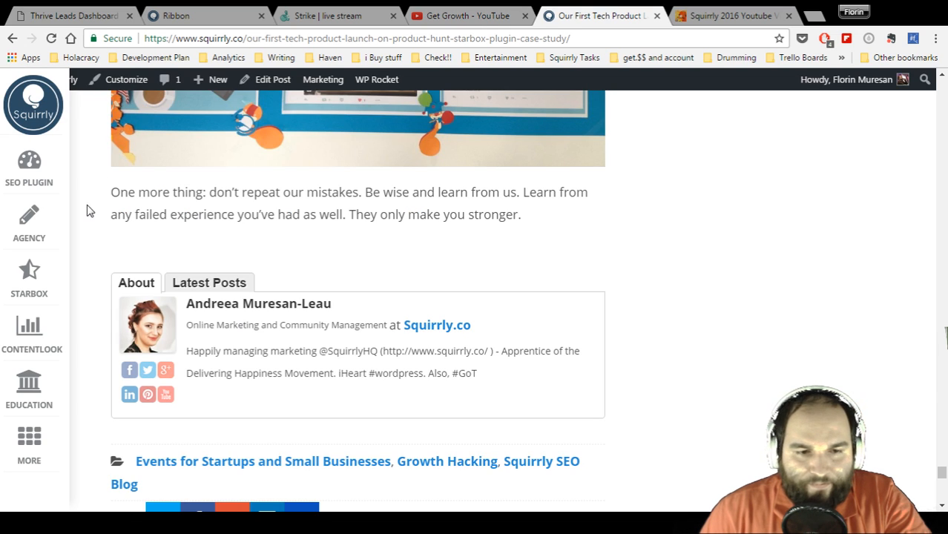
{"action": "left_click", "coordinate": [46, 39]}
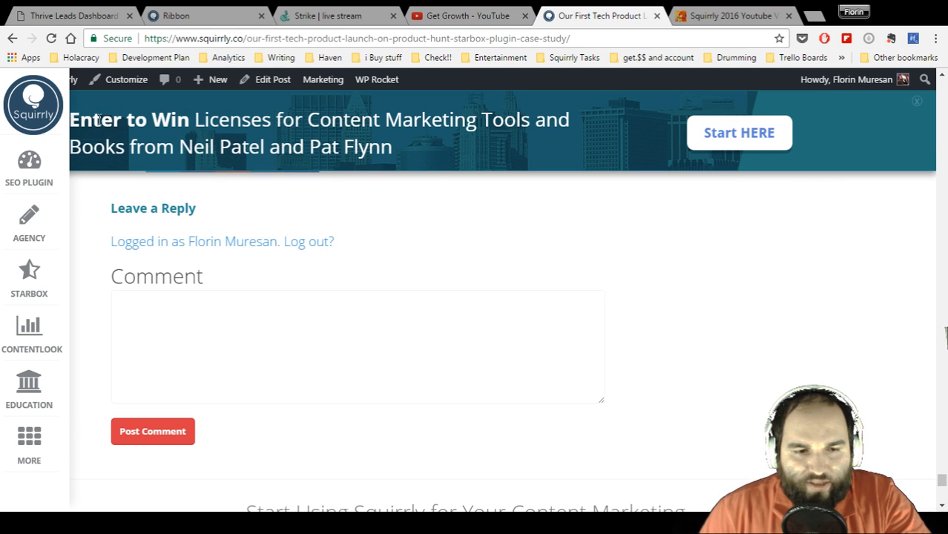
{"action": "scroll", "coordinate": [599, 280], "scroll_direction": "up", "scroll_amount": 15}
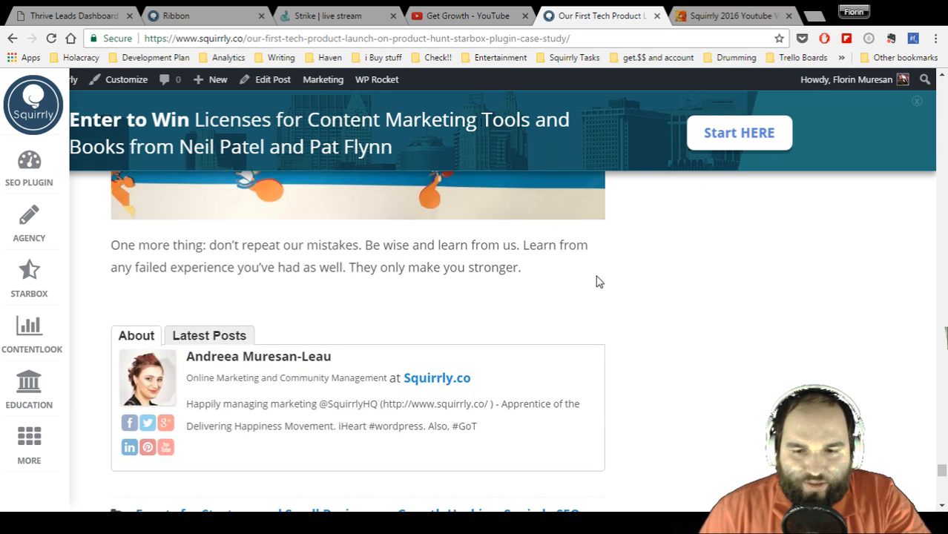
View the ribbon while moving through the case study post, open the page behind its Start HERE link, and close that page.
{"action": "scroll", "coordinate": [597, 278], "scroll_direction": "up", "scroll_amount": 10}
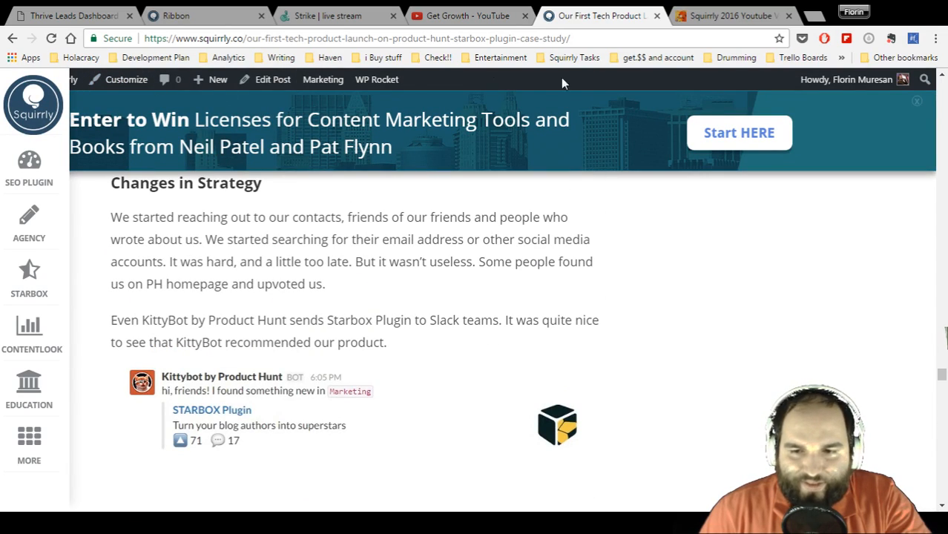
{"action": "scroll", "coordinate": [600, 340], "scroll_direction": "up", "scroll_amount": 15}
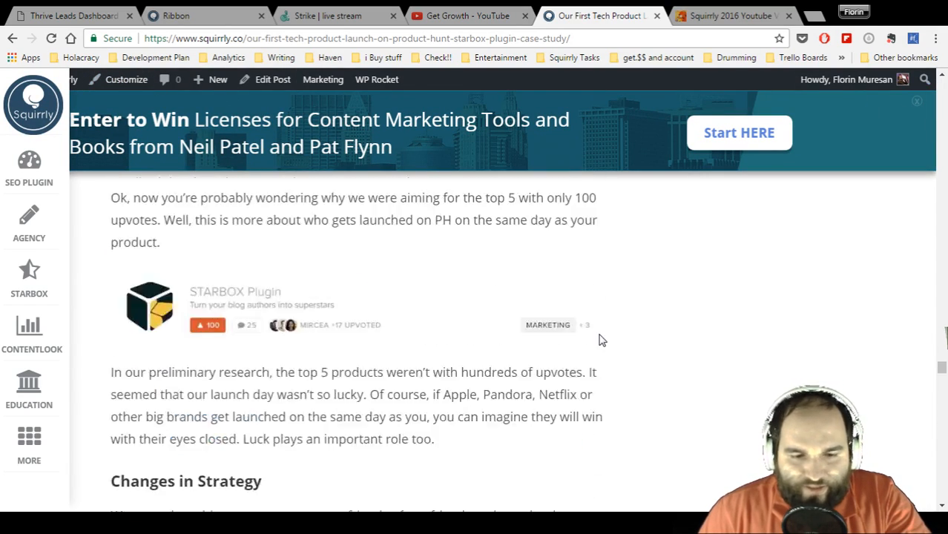
{"action": "scroll", "coordinate": [601, 340], "scroll_direction": "up", "scroll_amount": 10}
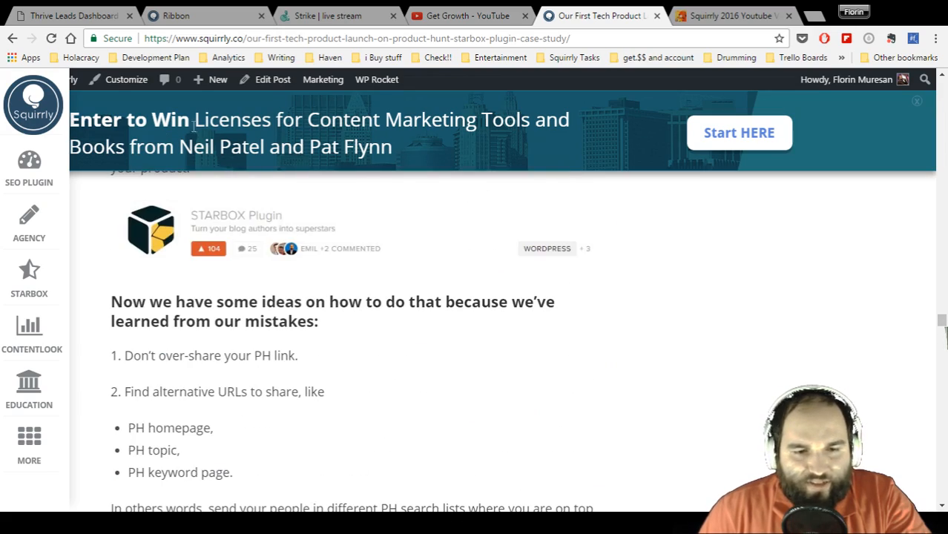
{"action": "scroll", "coordinate": [445, 261], "scroll_direction": "up", "scroll_amount": 8}
{"action": "scroll", "coordinate": [441, 265], "scroll_direction": "down", "scroll_amount": 5}
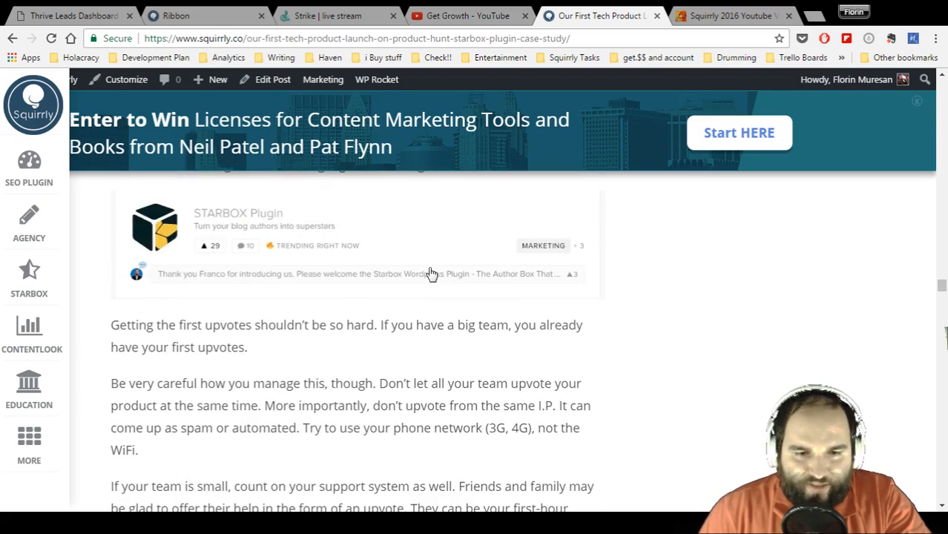
{"action": "left_click", "coordinate": [758, 140]}
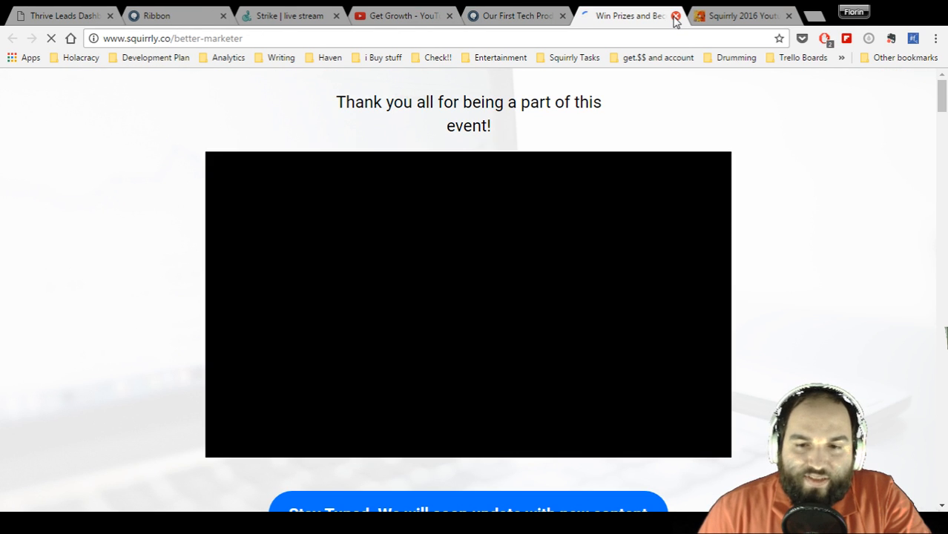
{"action": "left_click", "coordinate": [675, 16]}
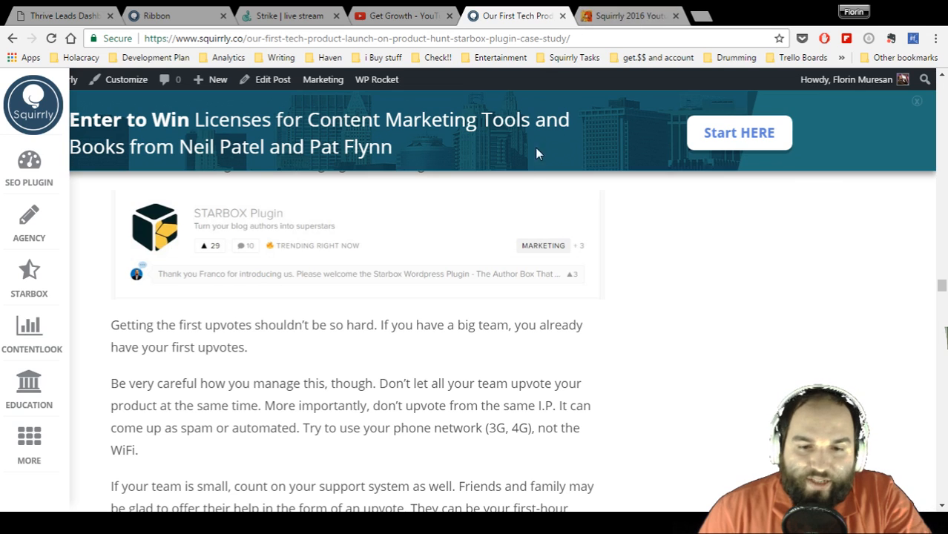
{"action": "scroll", "coordinate": [679, 276], "scroll_direction": "up", "scroll_amount": 9}
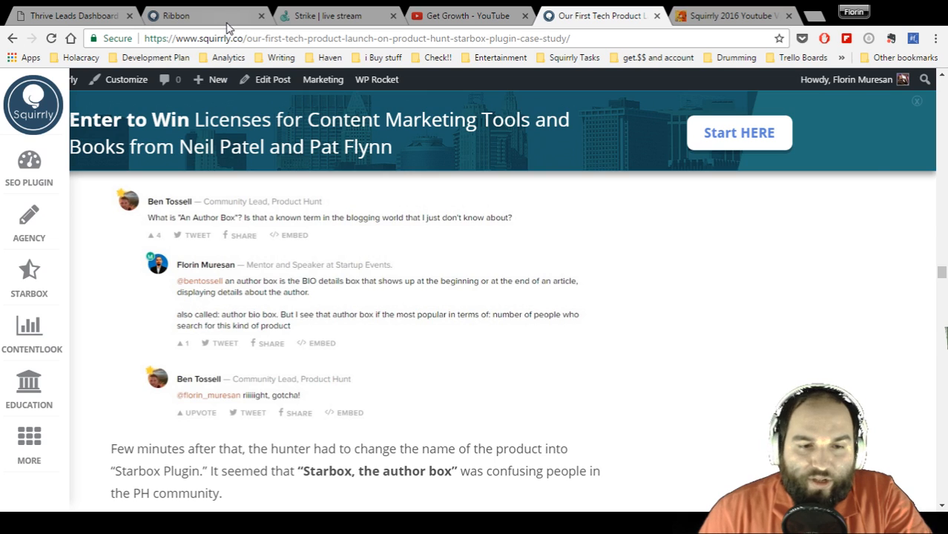
Close the Ribbon design editor and check the Ribbon form's conversions in the blog pages group of the Thrive Leads dashboard.
{"action": "left_click", "coordinate": [200, 16]}
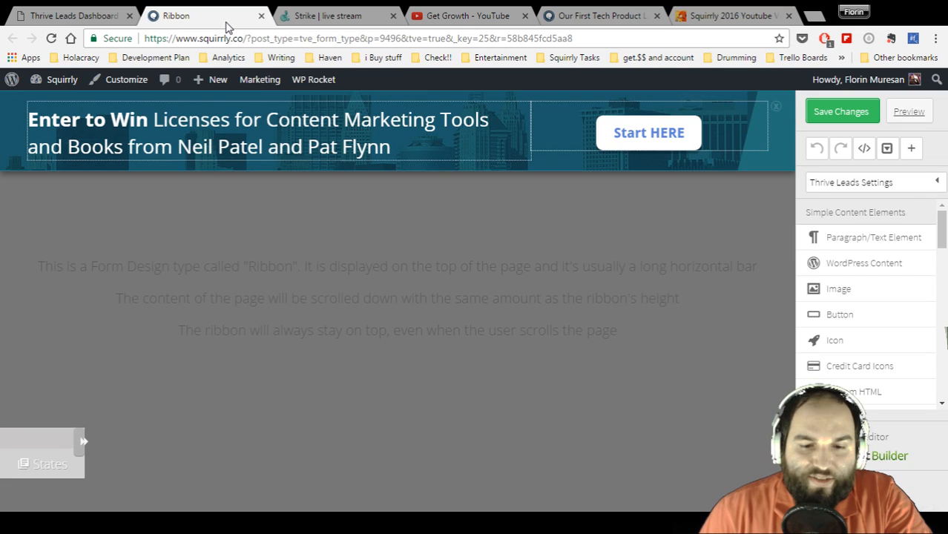
{"action": "left_click", "coordinate": [261, 15]}
{"action": "left_click", "coordinate": [90, 18]}
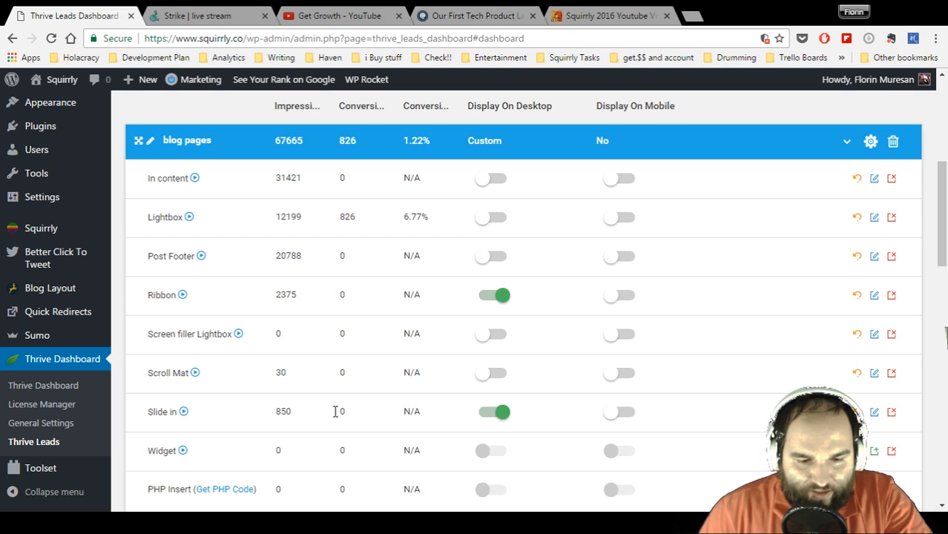
{"action": "double_click", "coordinate": [342, 293]}
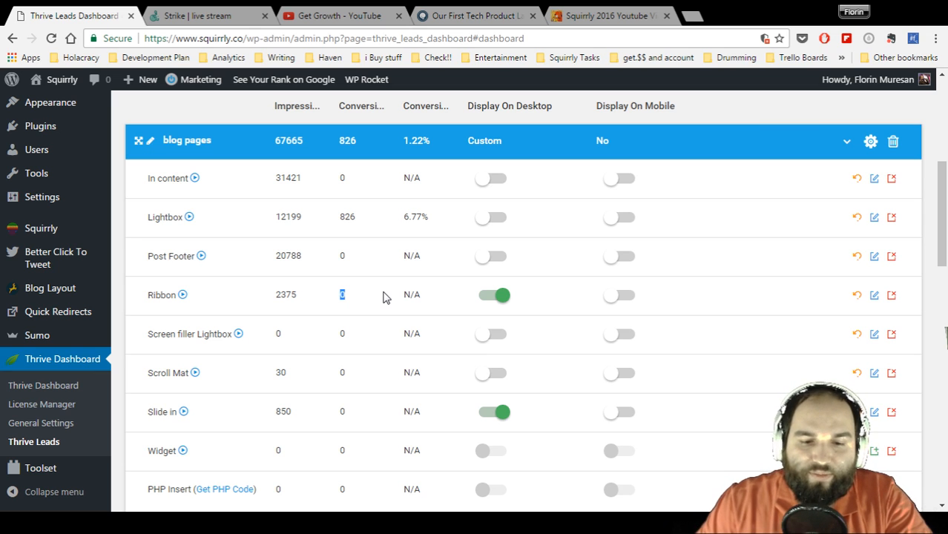
Turn off desktop display for the Ribbon form in the blog pages group.
{"action": "left_click", "coordinate": [483, 301]}
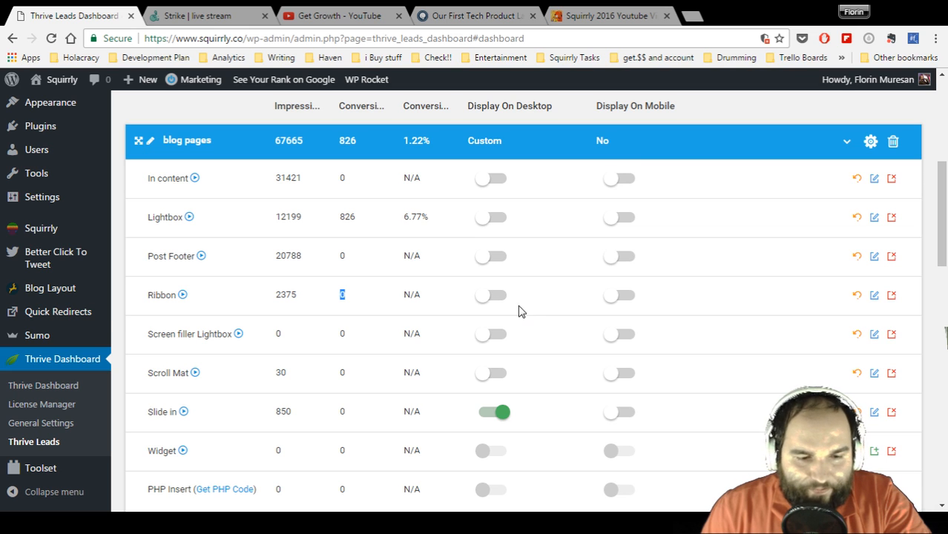
{"action": "left_click", "coordinate": [497, 297]}
{"action": "left_click", "coordinate": [499, 297]}
{"action": "left_click", "coordinate": [500, 297]}
{"action": "left_click", "coordinate": [493, 298]}
{"action": "left_click", "coordinate": [497, 298]}
{"action": "left_click", "coordinate": [482, 300]}
Open the blog pages Screen filler Lightbox forms and create a new form named "Awesomeness Lead Generator".
{"action": "scroll", "coordinate": [529, 312], "scroll_direction": "down", "scroll_amount": 1}
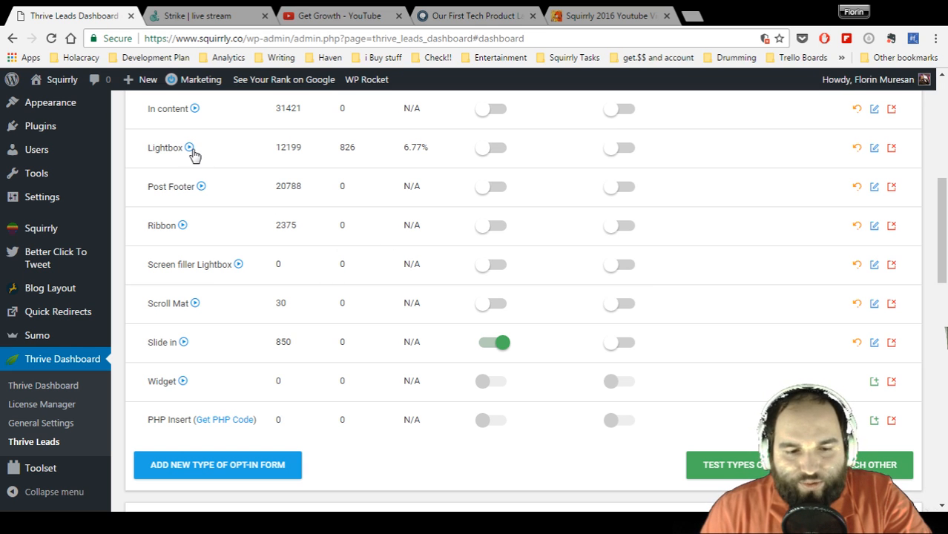
{"action": "left_click", "coordinate": [875, 265]}
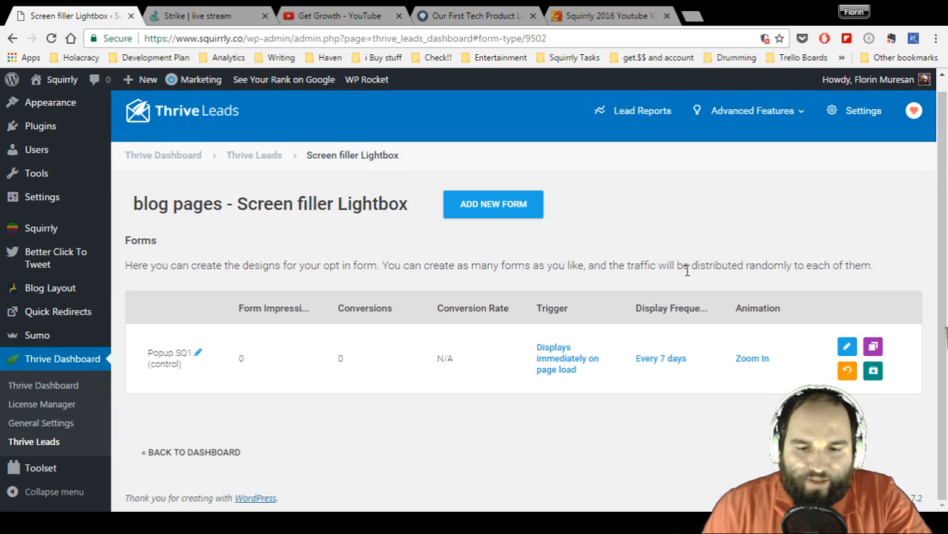
{"action": "left_click", "coordinate": [487, 205]}
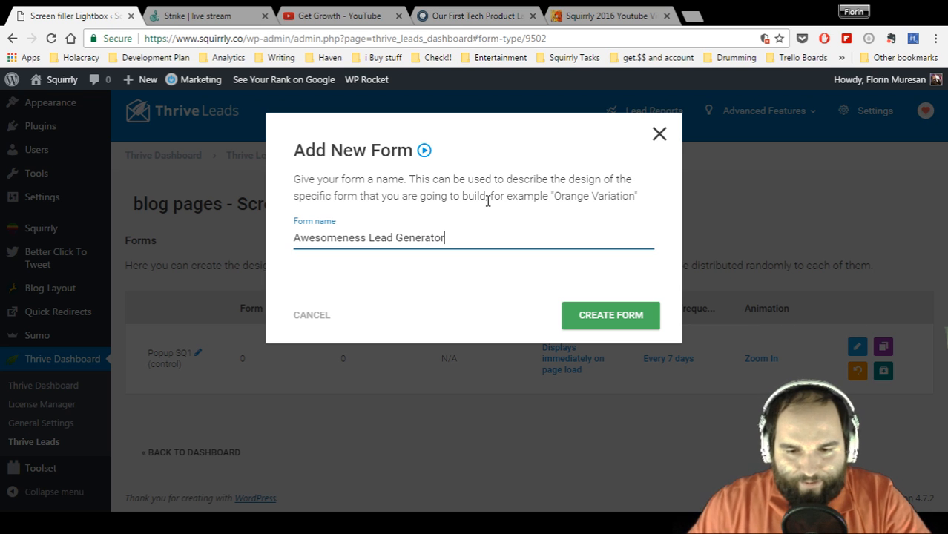
{"action": "left_click", "coordinate": [601, 314]}
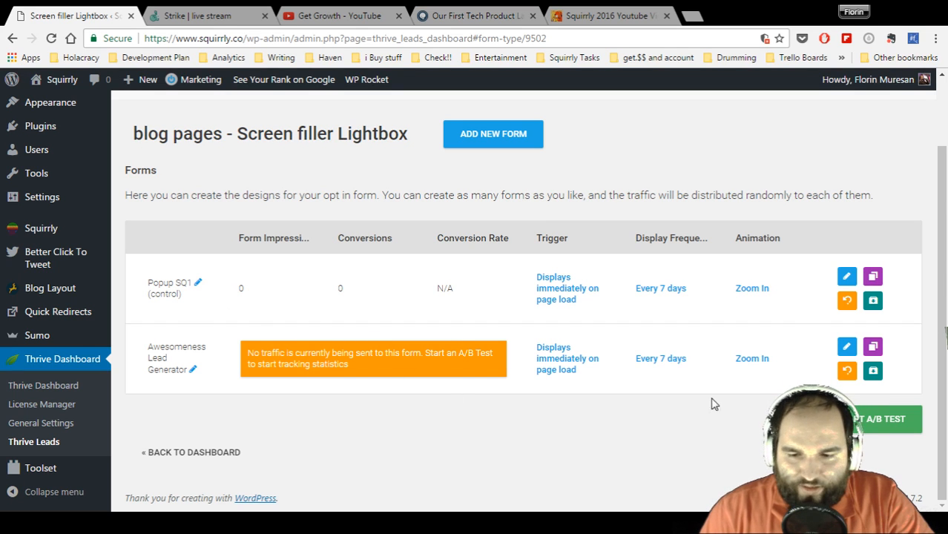
{"action": "left_click", "coordinate": [563, 369]}
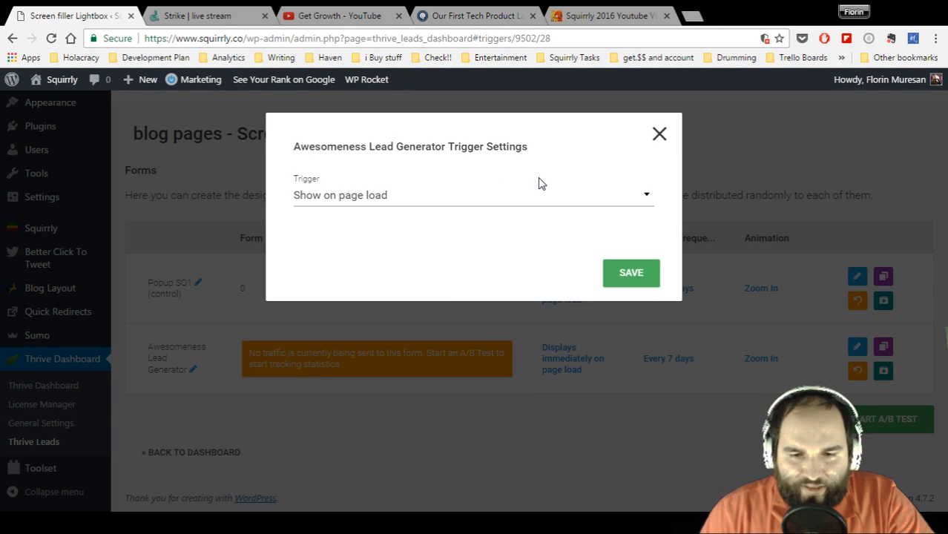
{"action": "left_click", "coordinate": [544, 195]}
{"action": "left_click", "coordinate": [485, 253]}
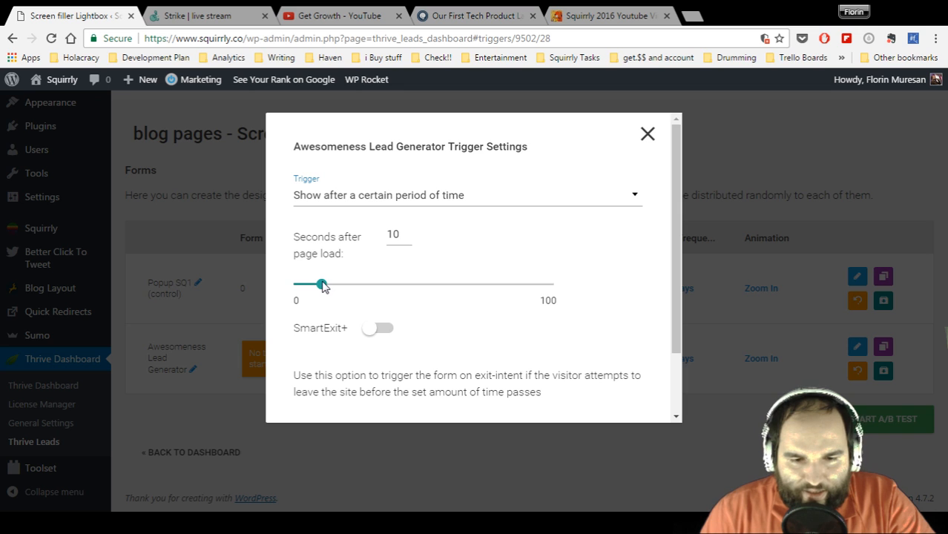
{"action": "scroll", "coordinate": [482, 287], "scroll_direction": "down", "scroll_amount": 2}
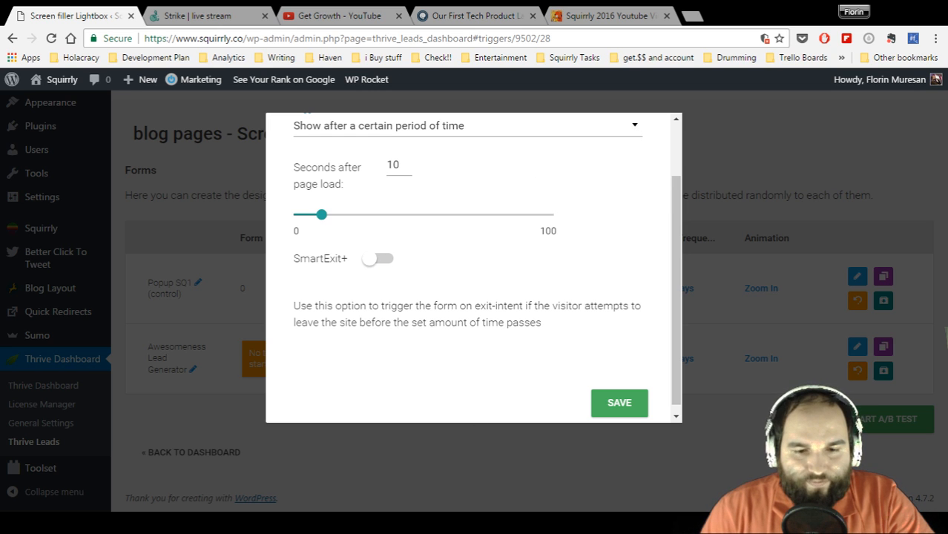
{"action": "left_click", "coordinate": [901, 180]}
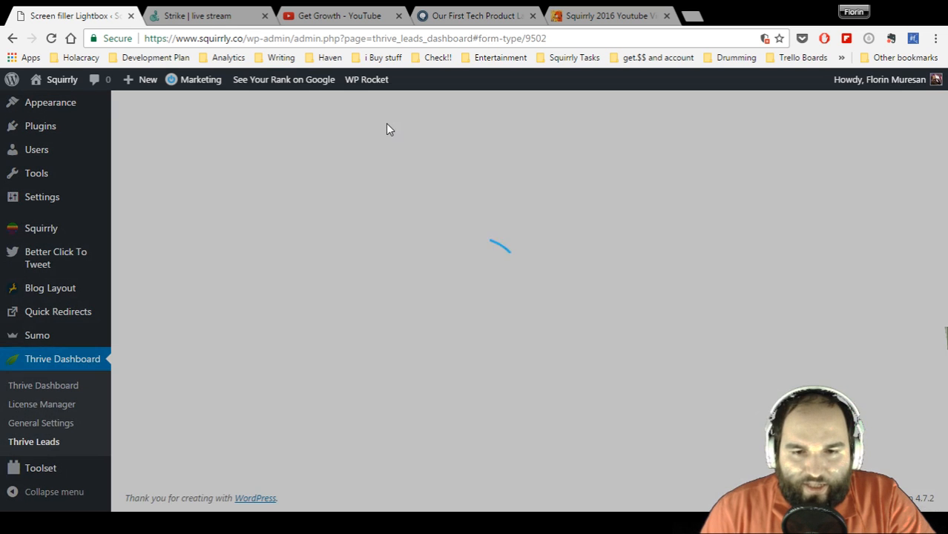
{"action": "scroll", "coordinate": [416, 262], "scroll_direction": "down", "scroll_amount": 1}
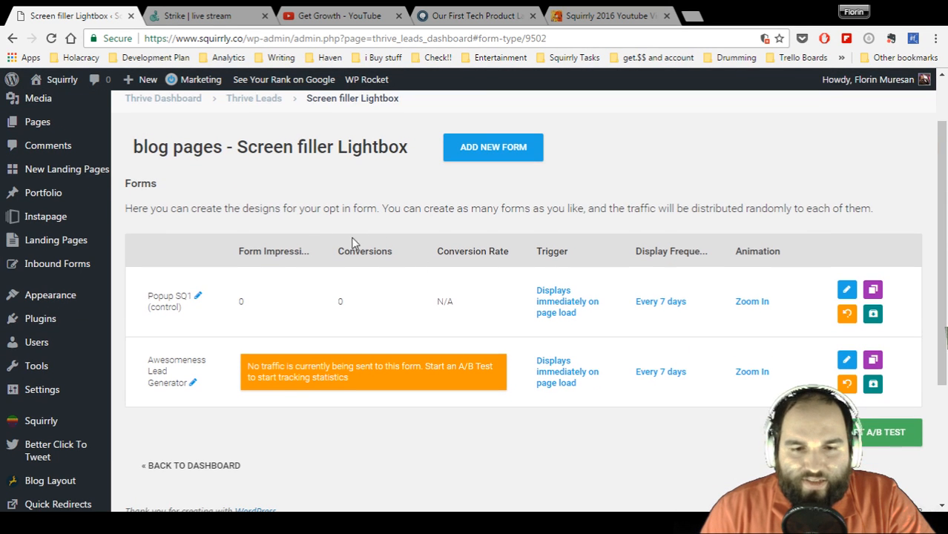
{"action": "left_click", "coordinate": [568, 41]}
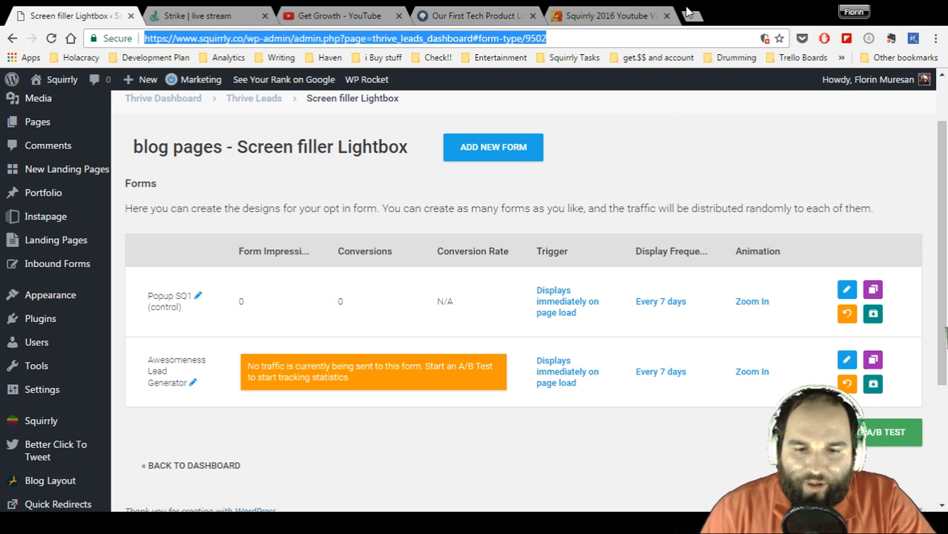
Set the Awesomeness Lead Generator trigger to "Show after a certain period of time" with 10 seconds after page load, and save it.
{"action": "left_click", "coordinate": [568, 377]}
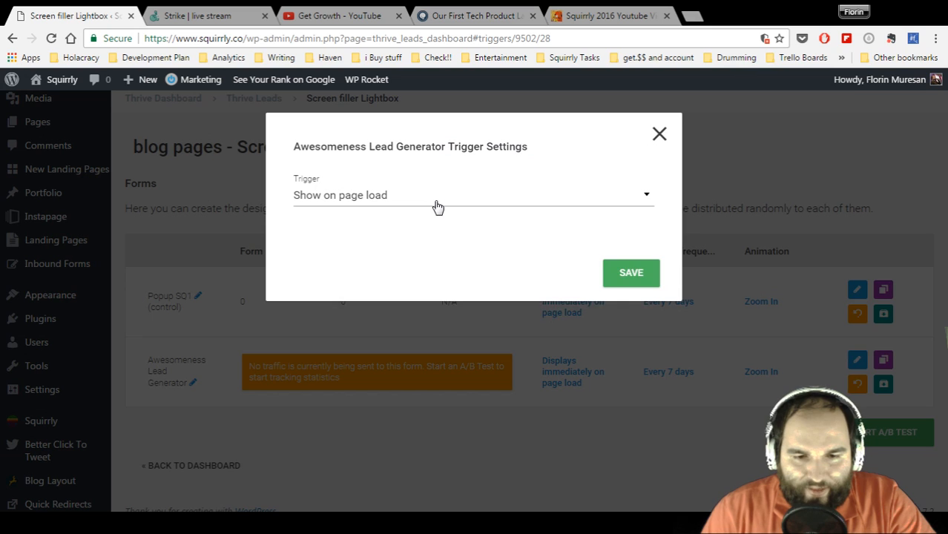
{"action": "left_click", "coordinate": [436, 200]}
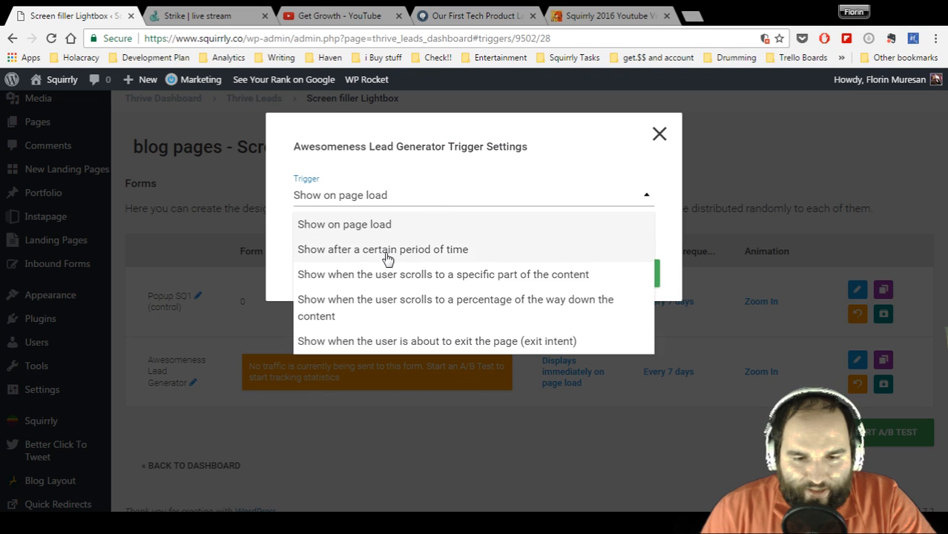
{"action": "left_click", "coordinate": [386, 249]}
{"action": "scroll", "coordinate": [492, 338], "scroll_direction": "down", "scroll_amount": 1}
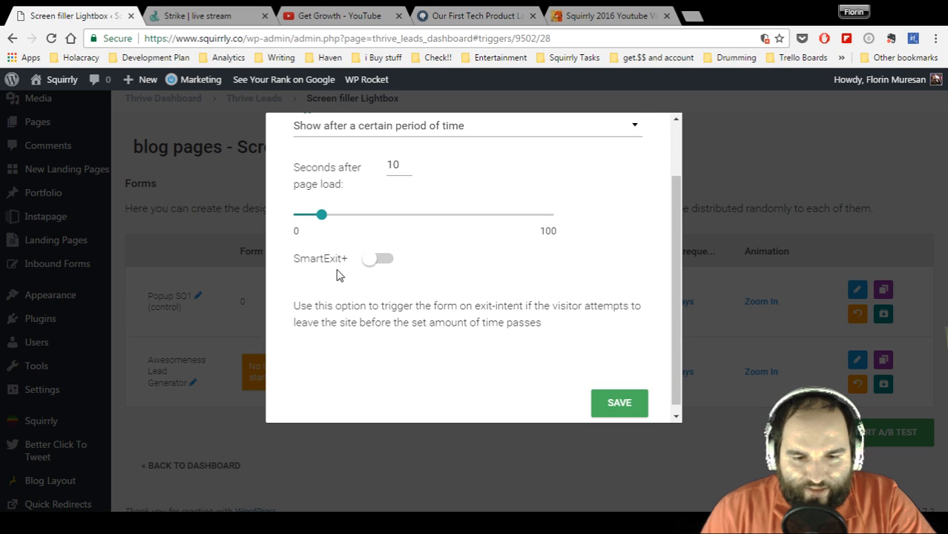
{"action": "left_click", "coordinate": [603, 400]}
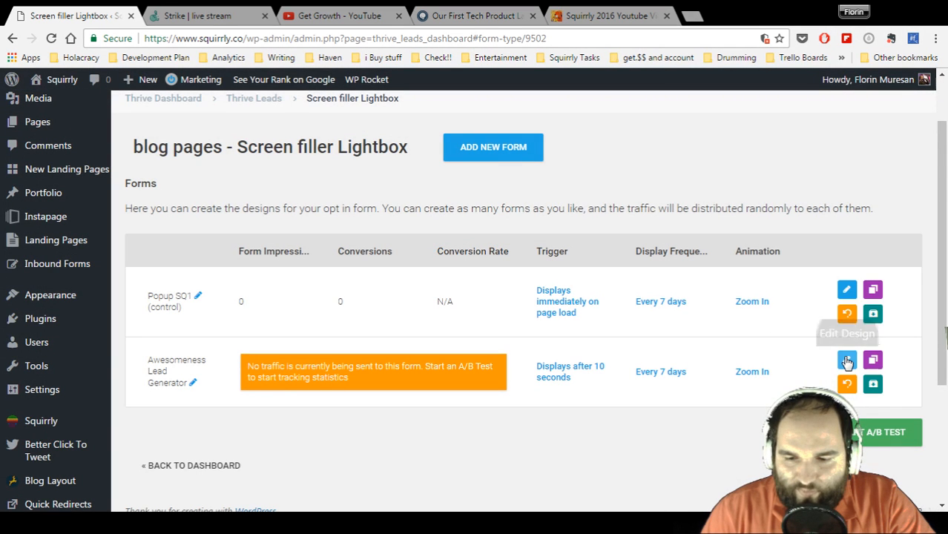
Open the Awesomeness Lead Generator design and apply the Screen filler Set 016 opt-in template.
{"action": "left_click", "coordinate": [846, 361]}
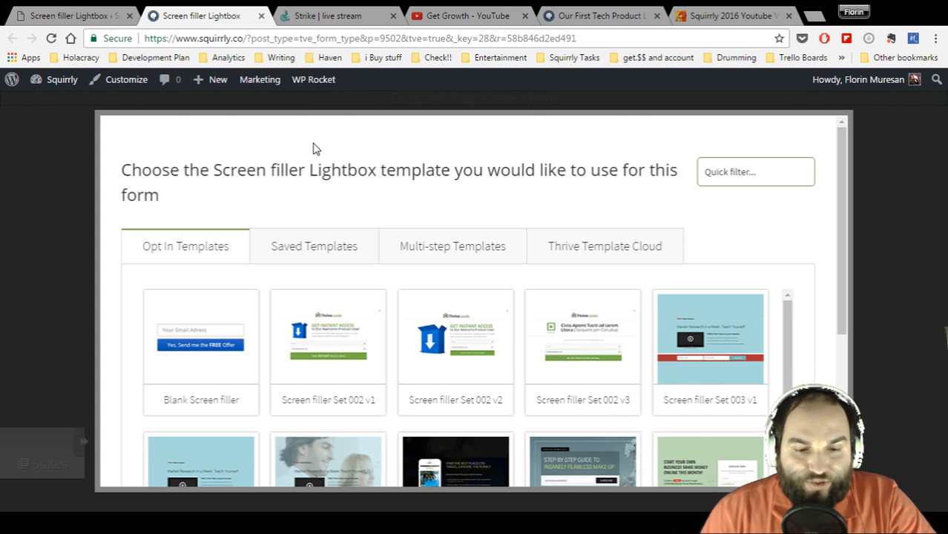
{"action": "scroll", "coordinate": [313, 146], "scroll_direction": "down", "scroll_amount": 2}
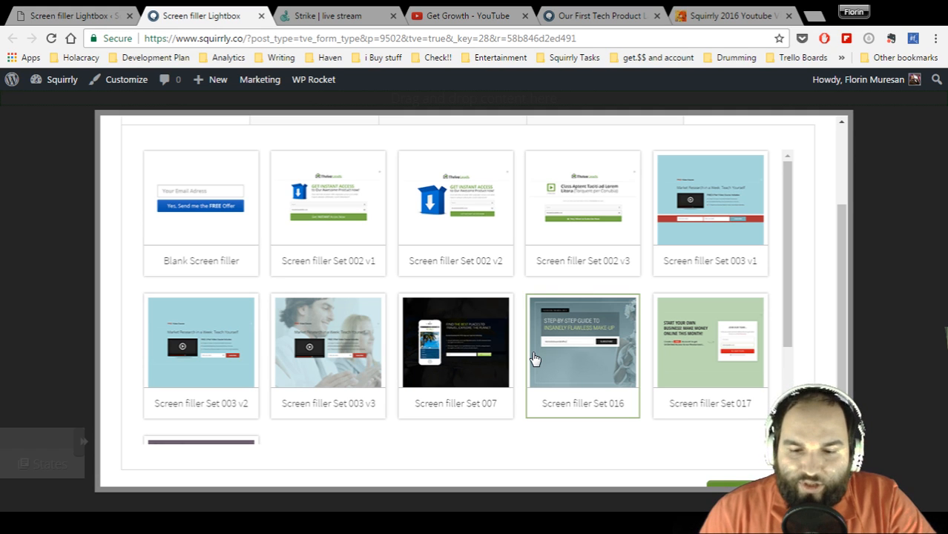
{"action": "scroll", "coordinate": [534, 358], "scroll_direction": "down", "scroll_amount": 2}
{"action": "scroll", "coordinate": [533, 359], "scroll_direction": "down", "scroll_amount": 2}
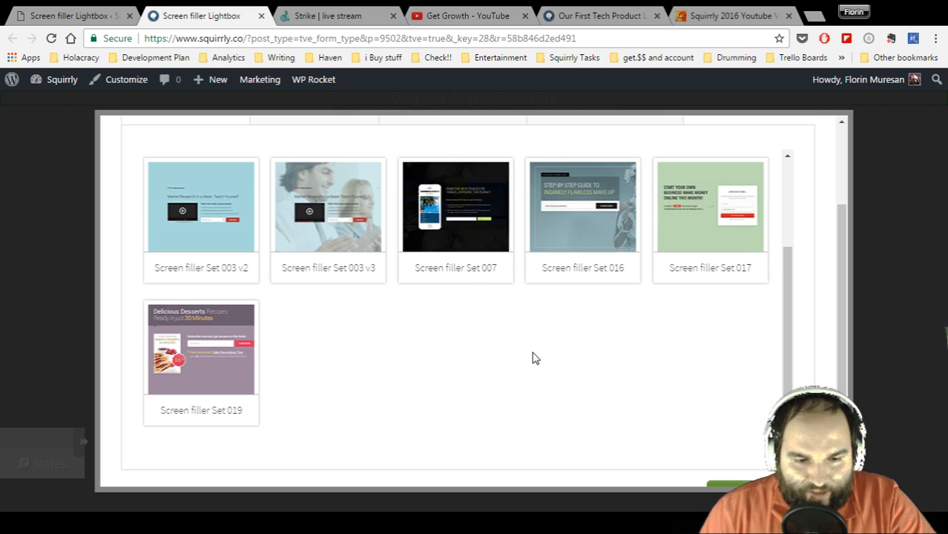
{"action": "left_click", "coordinate": [585, 219]}
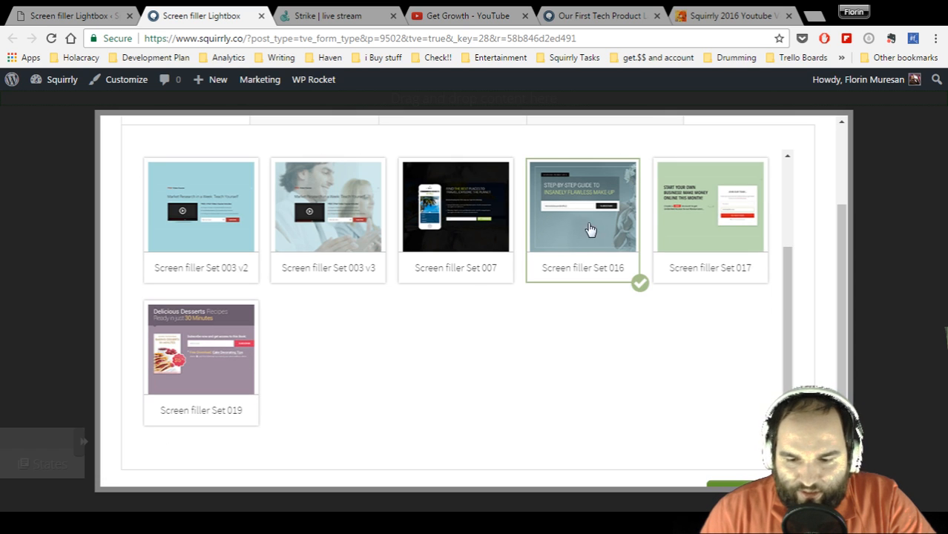
{"action": "scroll", "coordinate": [662, 350], "scroll_direction": "down", "scroll_amount": 3}
{"action": "left_click", "coordinate": [756, 386]}
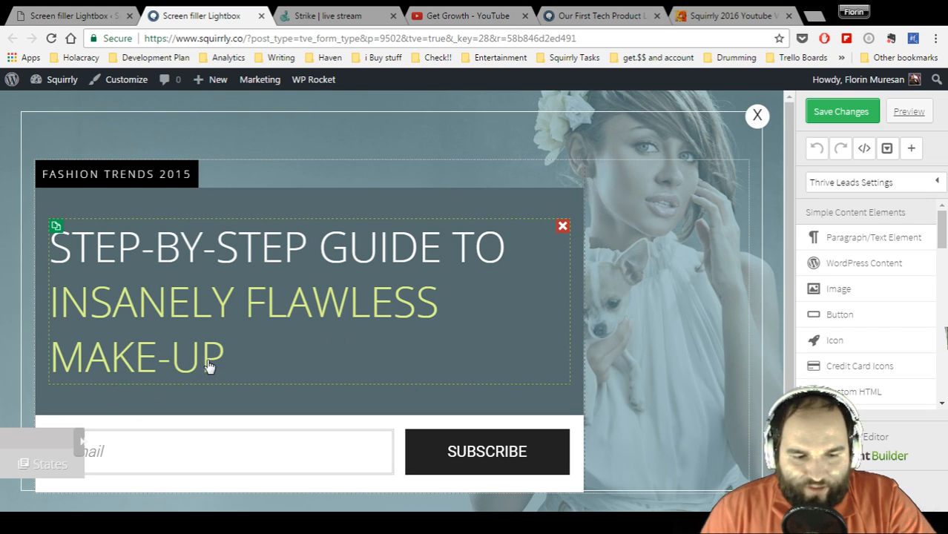
Try to create a new API service connection for the Awesomeness Lead Generator sign-up form, and close its design editor.
{"action": "scroll", "coordinate": [223, 379], "scroll_direction": "down", "scroll_amount": 1}
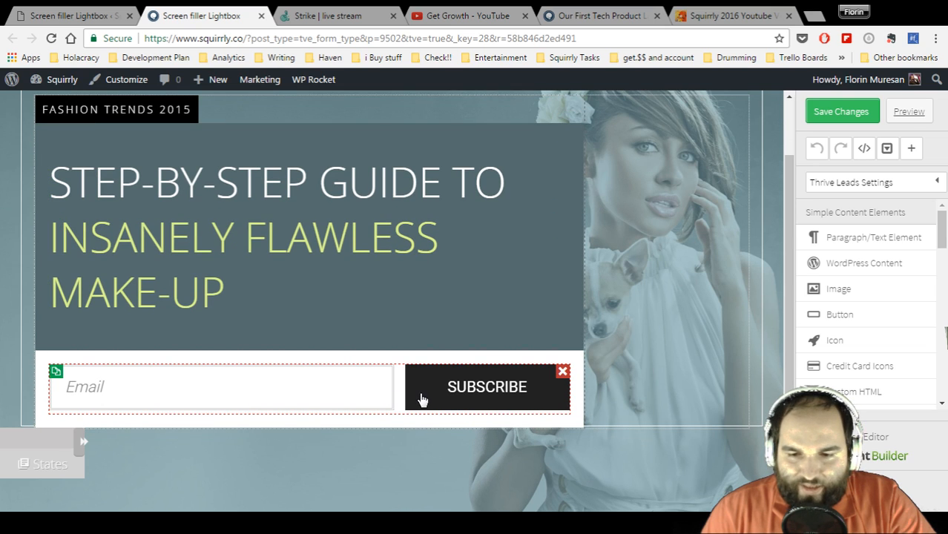
{"action": "left_click", "coordinate": [318, 399]}
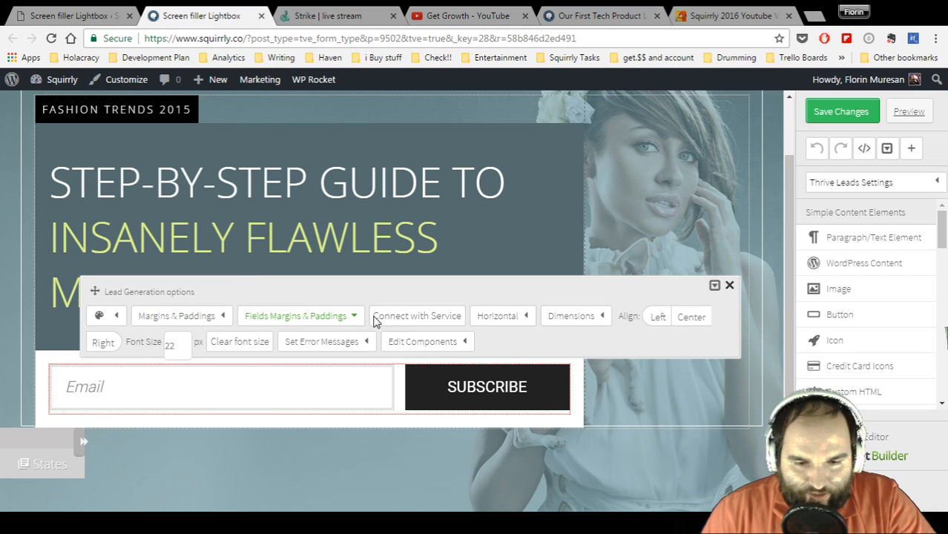
{"action": "left_click", "coordinate": [420, 316]}
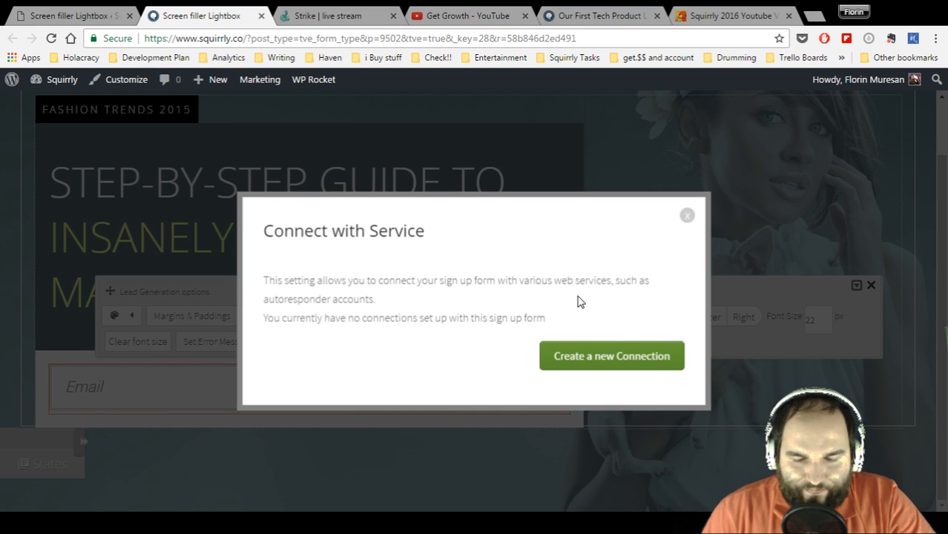
{"action": "left_click", "coordinate": [623, 356]}
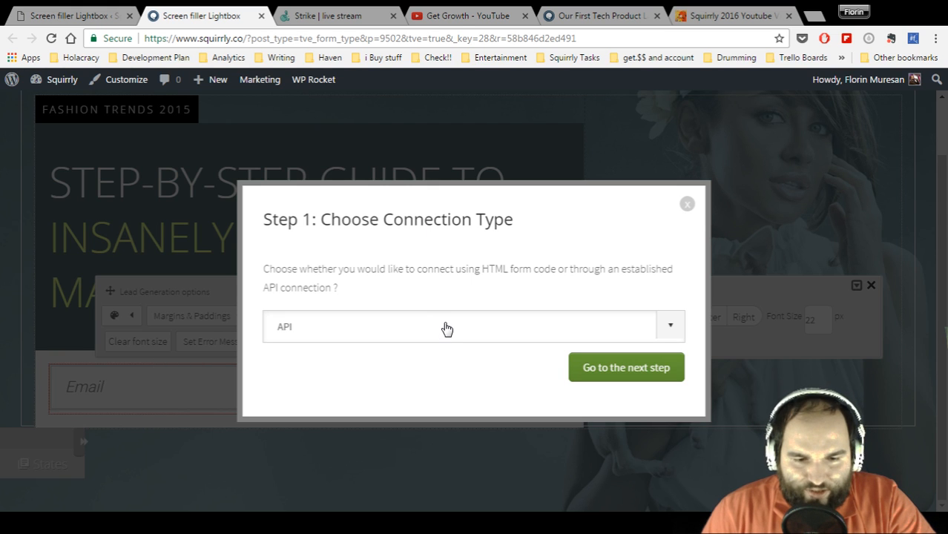
{"action": "left_click", "coordinate": [593, 367]}
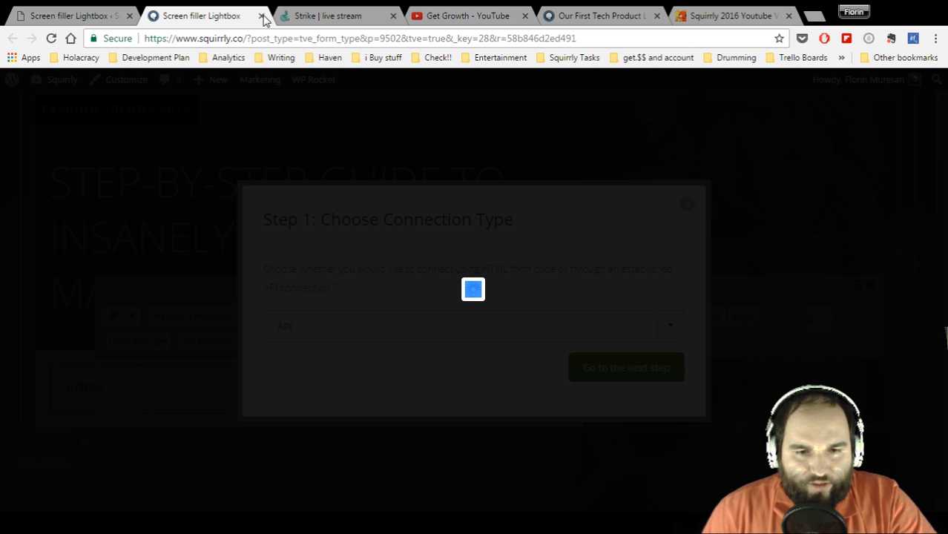
{"action": "key", "text": "ctrl+w"}
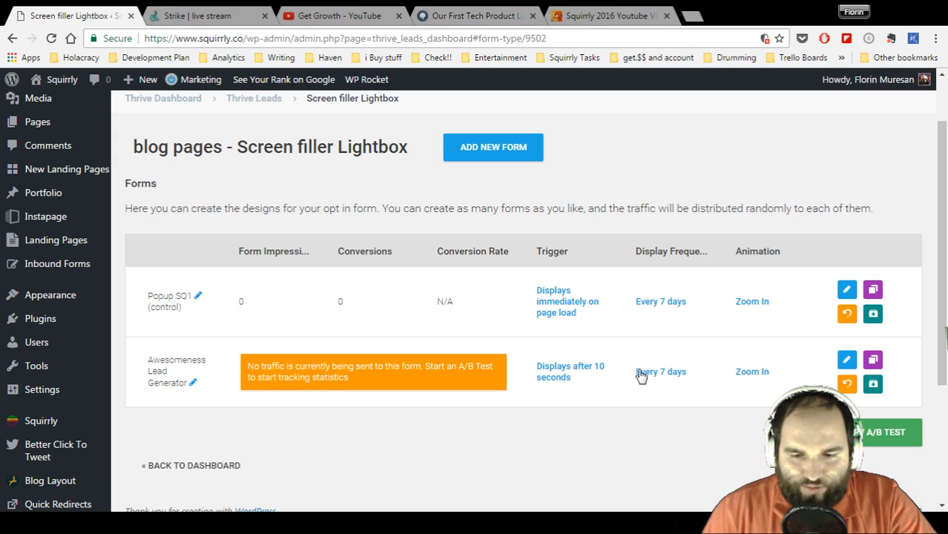
Reopen the Awesomeness Lead Generator design, save its changes and close the editor.
{"action": "left_click", "coordinate": [845, 364]}
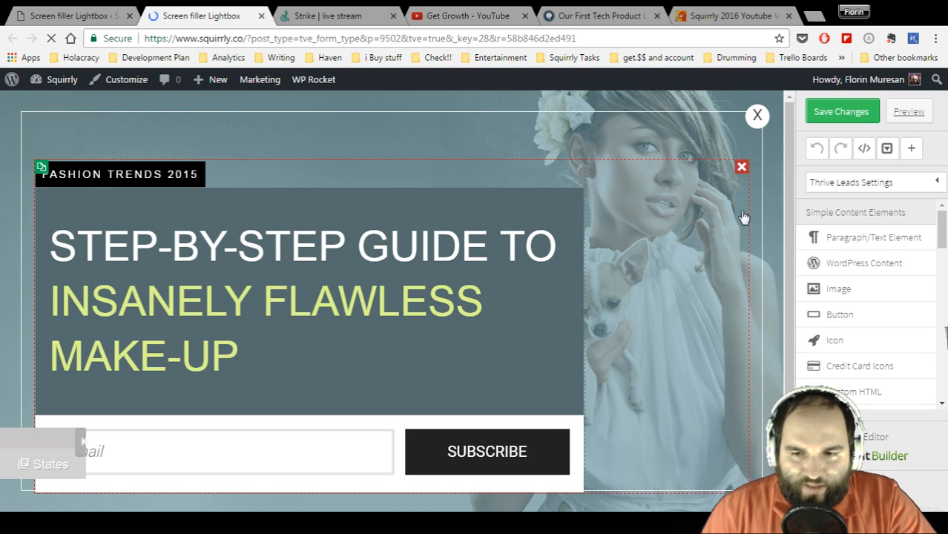
{"action": "left_click", "coordinate": [841, 112]}
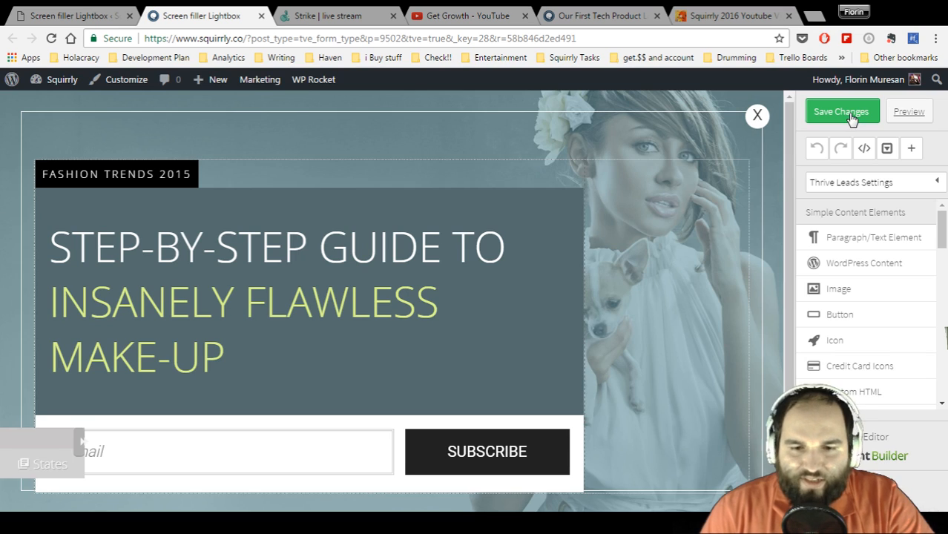
{"action": "left_click", "coordinate": [75, 17]}
{"action": "left_click", "coordinate": [215, 19]}
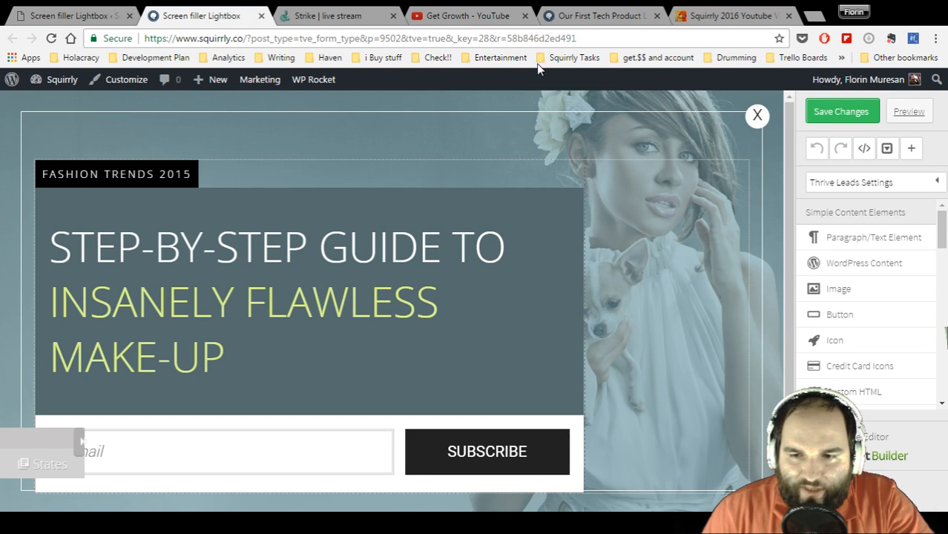
{"action": "left_click", "coordinate": [842, 110]}
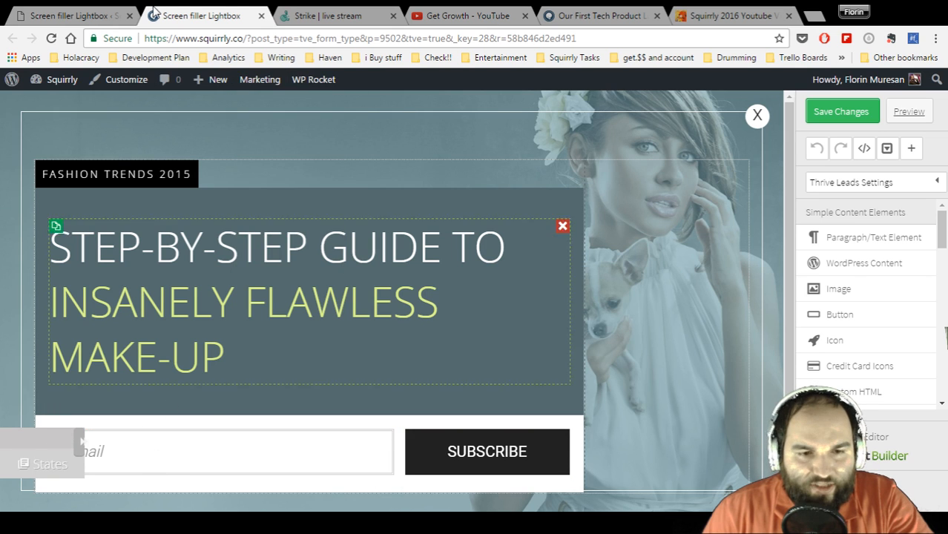
{"action": "left_click", "coordinate": [261, 17]}
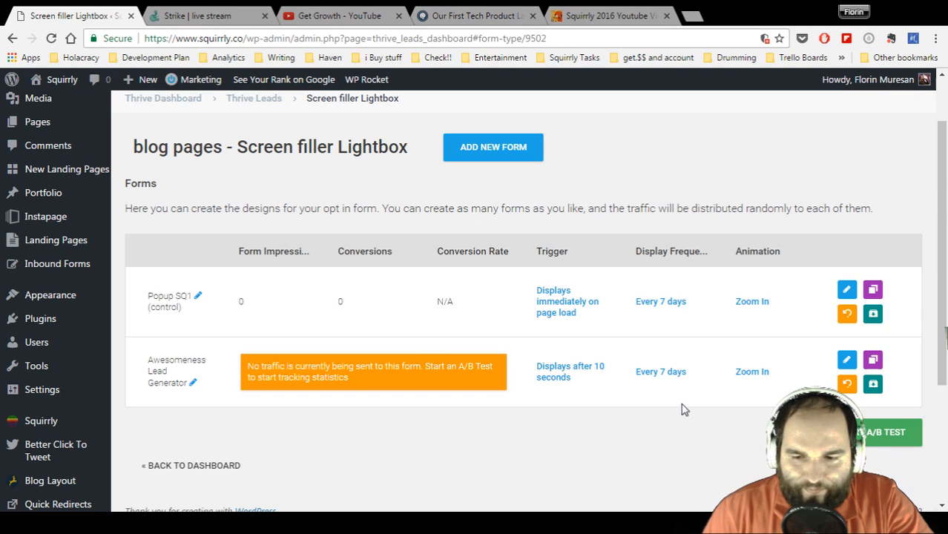
Review the Screen filler Lightbox forms list and the design of the Popup SQ1 control form, closing its editor.
{"action": "scroll", "coordinate": [265, 176], "scroll_direction": "up", "scroll_amount": 1}
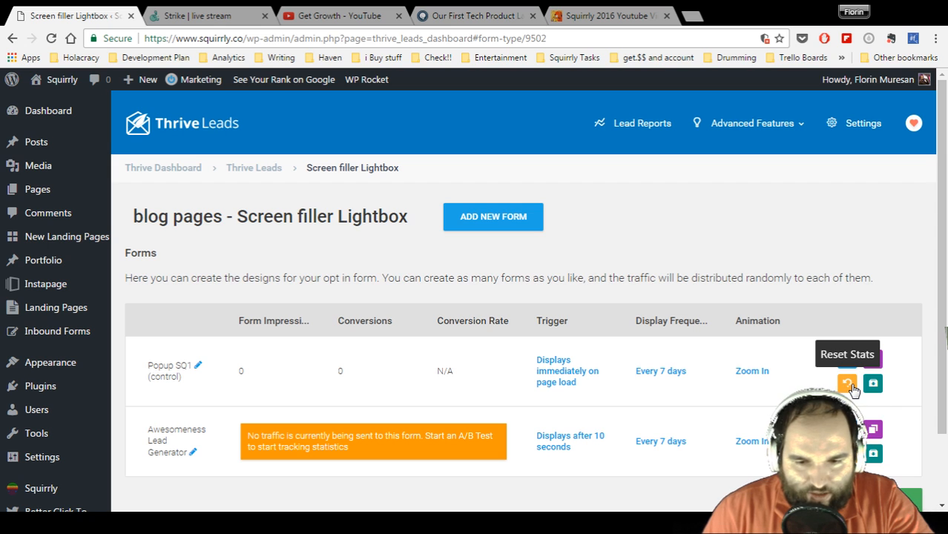
{"action": "left_click", "coordinate": [199, 366]}
{"action": "left_click", "coordinate": [230, 367]}
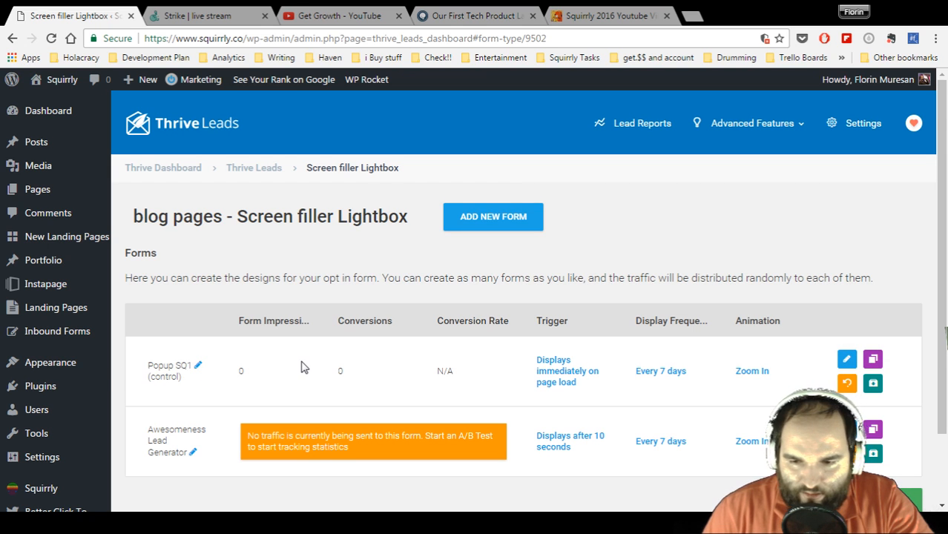
{"action": "scroll", "coordinate": [304, 367], "scroll_direction": "down", "scroll_amount": 1}
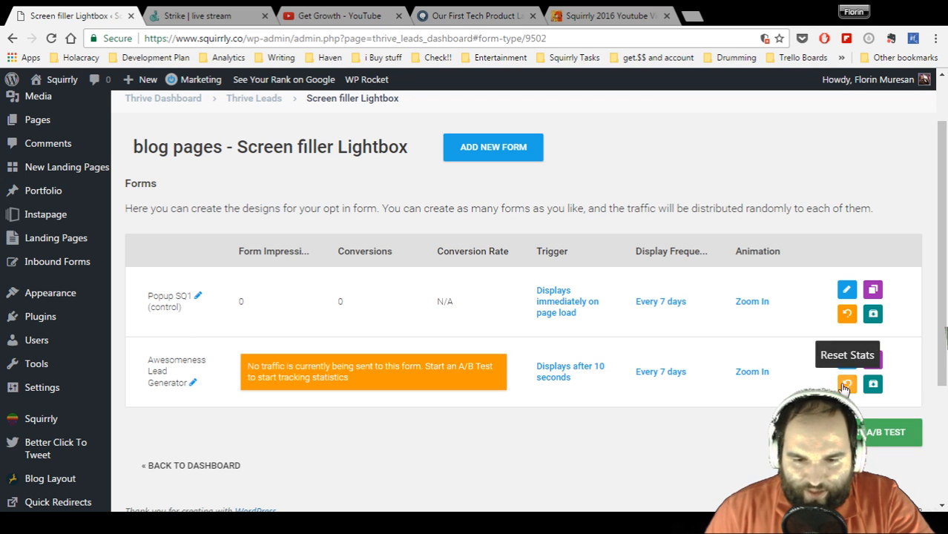
{"action": "scroll", "coordinate": [415, 319], "scroll_direction": "up", "scroll_amount": 2}
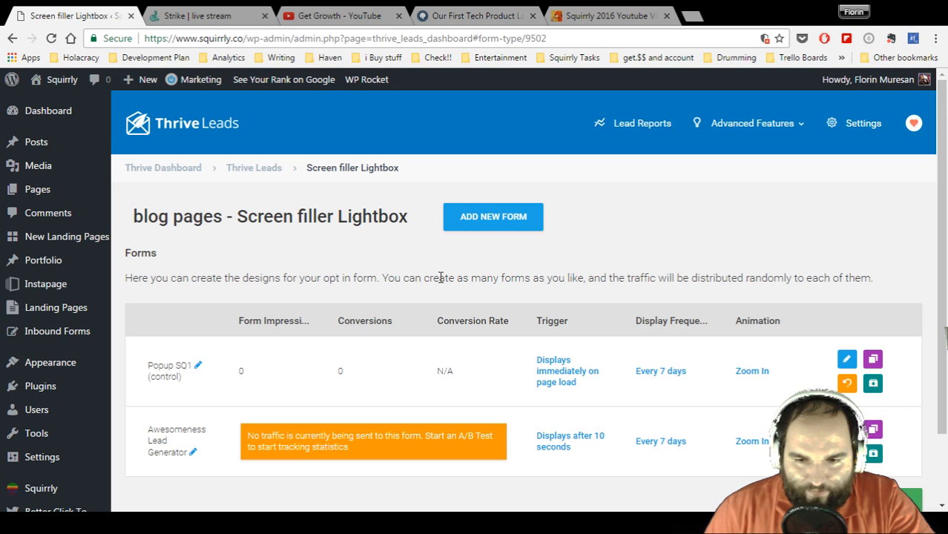
{"action": "scroll", "coordinate": [440, 277], "scroll_direction": "down", "scroll_amount": 2}
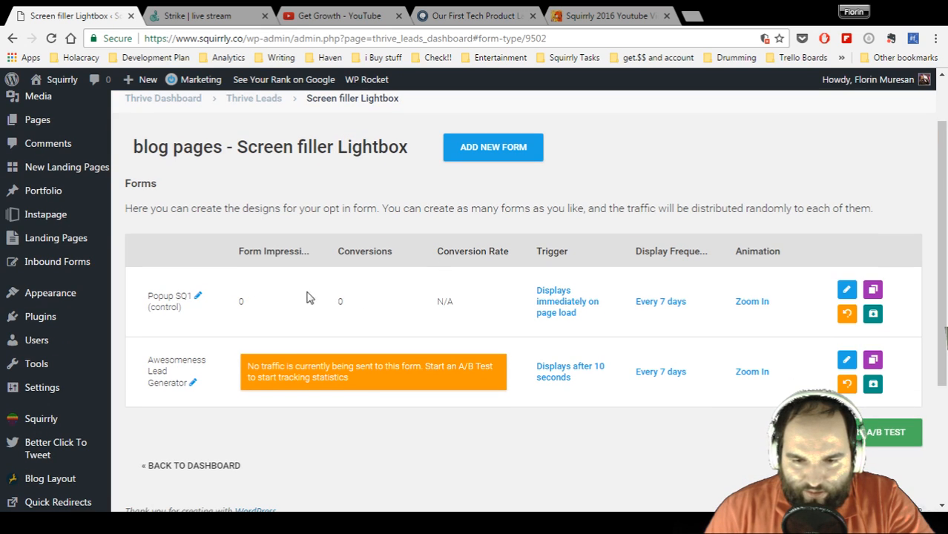
{"action": "left_click", "coordinate": [846, 289]}
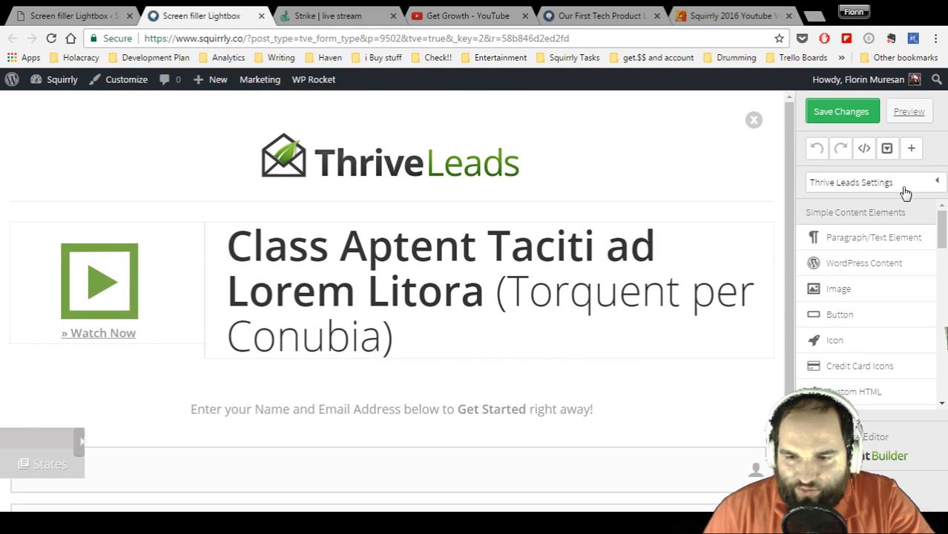
{"action": "left_click", "coordinate": [901, 189]}
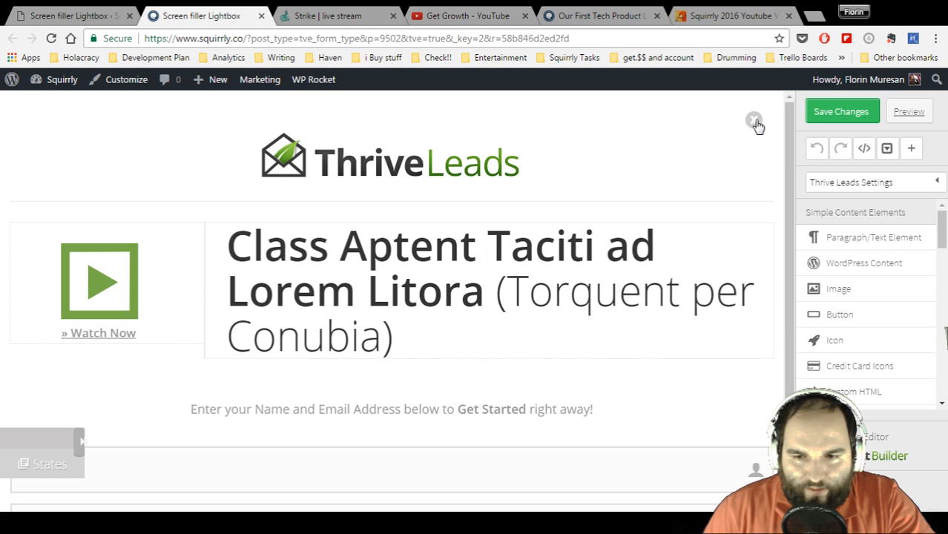
{"action": "left_click", "coordinate": [261, 15]}
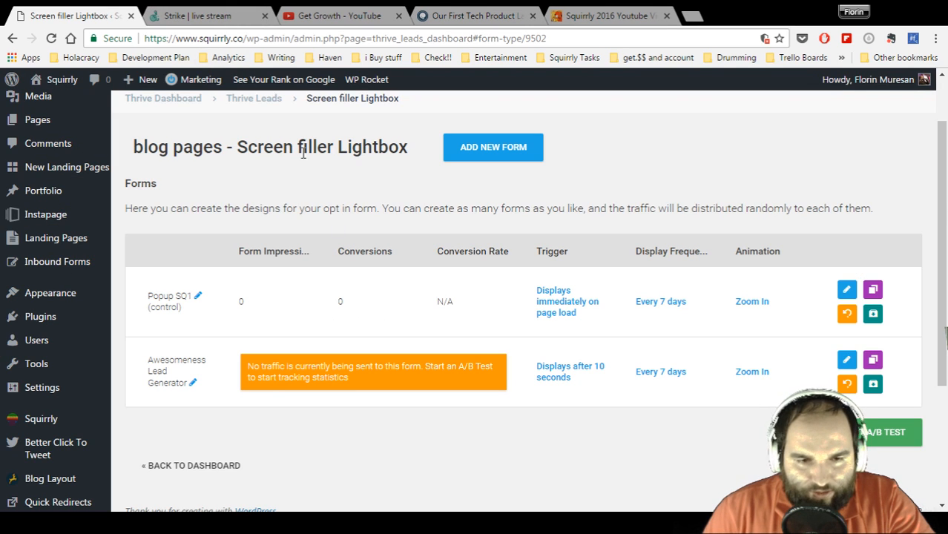
Return to the Thrive Leads dashboard and turn on desktop display for the Screen filler Lightbox in the blog pages group.
{"action": "left_click", "coordinate": [254, 100]}
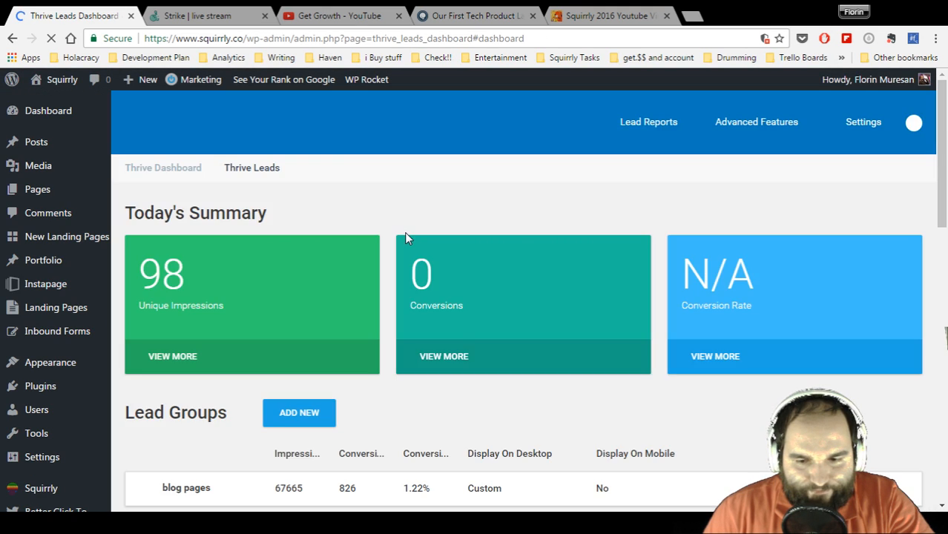
{"action": "scroll", "coordinate": [536, 258], "scroll_direction": "down", "scroll_amount": 4}
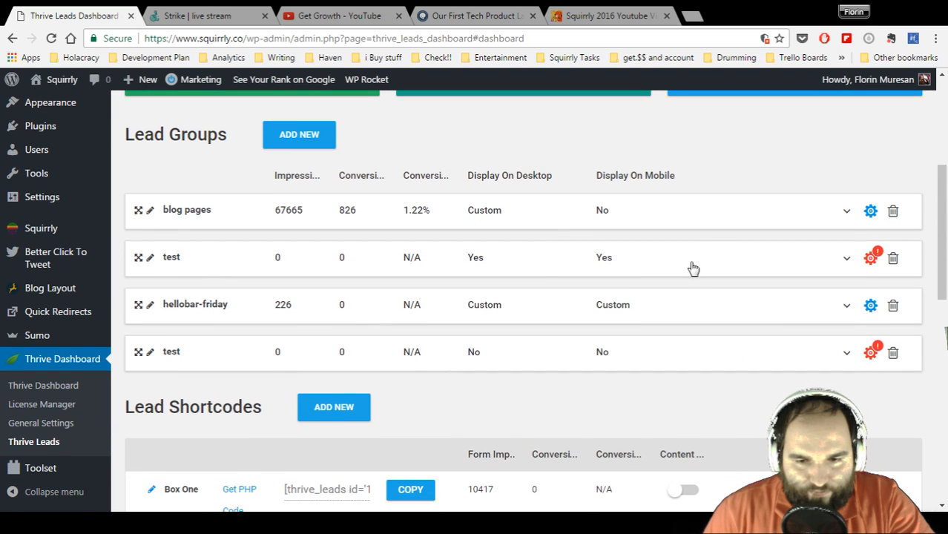
{"action": "left_click", "coordinate": [725, 220]}
{"action": "scroll", "coordinate": [726, 223], "scroll_direction": "down", "scroll_amount": 2}
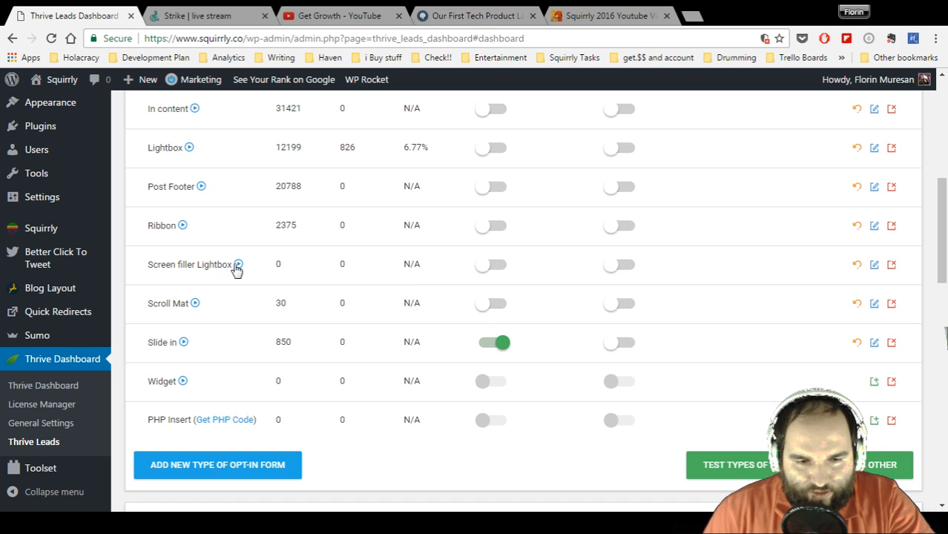
{"action": "left_click", "coordinate": [494, 273]}
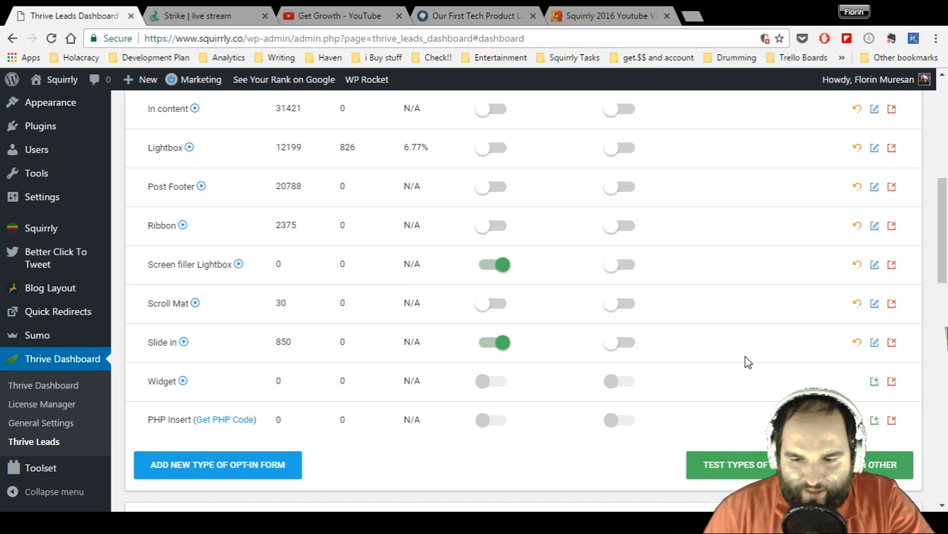
{"action": "scroll", "coordinate": [349, 397], "scroll_direction": "down", "scroll_amount": 1}
{"action": "scroll", "coordinate": [736, 300], "scroll_direction": "up", "scroll_amount": 3}
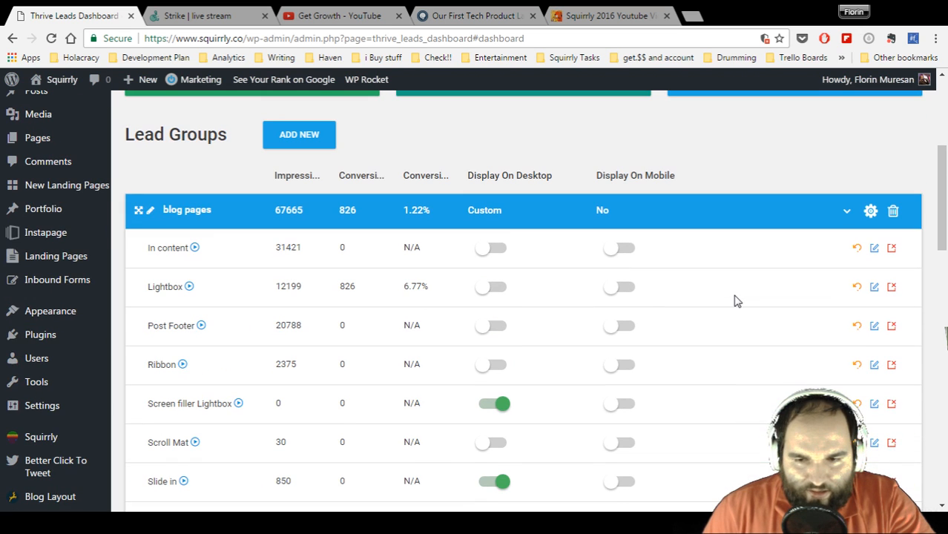
Reload the Product Hunt case study article, examine the live Screen filler Lightbox with its name and email fields, and dismiss it.
{"action": "left_click", "coordinate": [452, 14]}
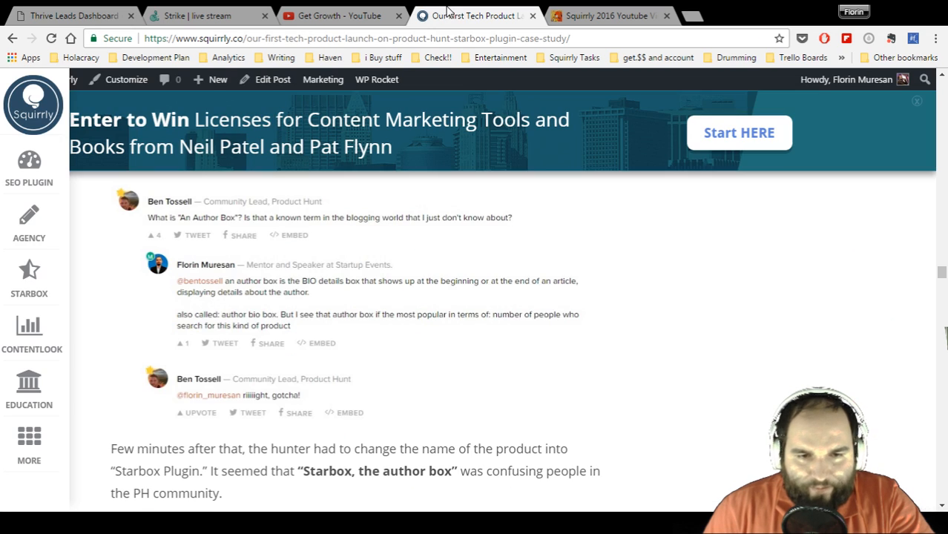
{"action": "left_click", "coordinate": [51, 39]}
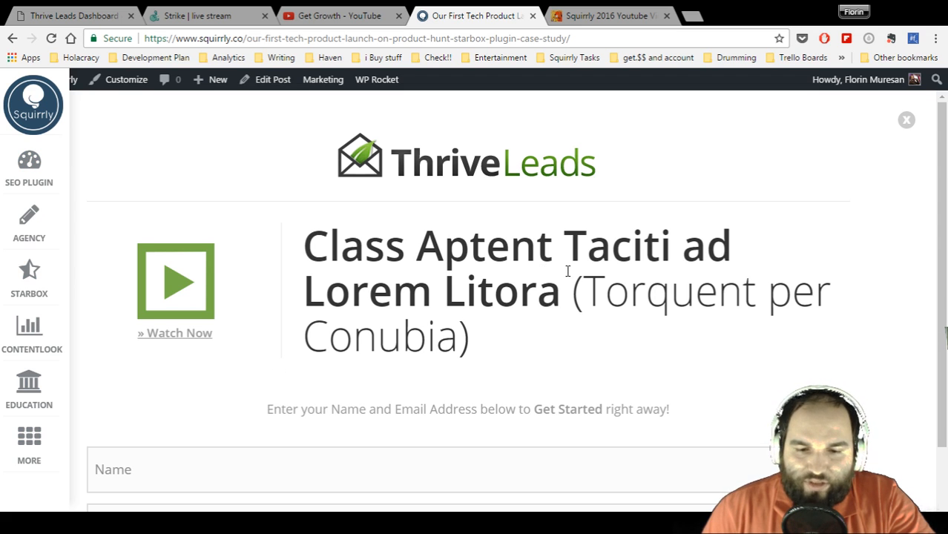
{"action": "scroll", "coordinate": [567, 271], "scroll_direction": "down", "scroll_amount": 2}
{"action": "left_click", "coordinate": [458, 378]}
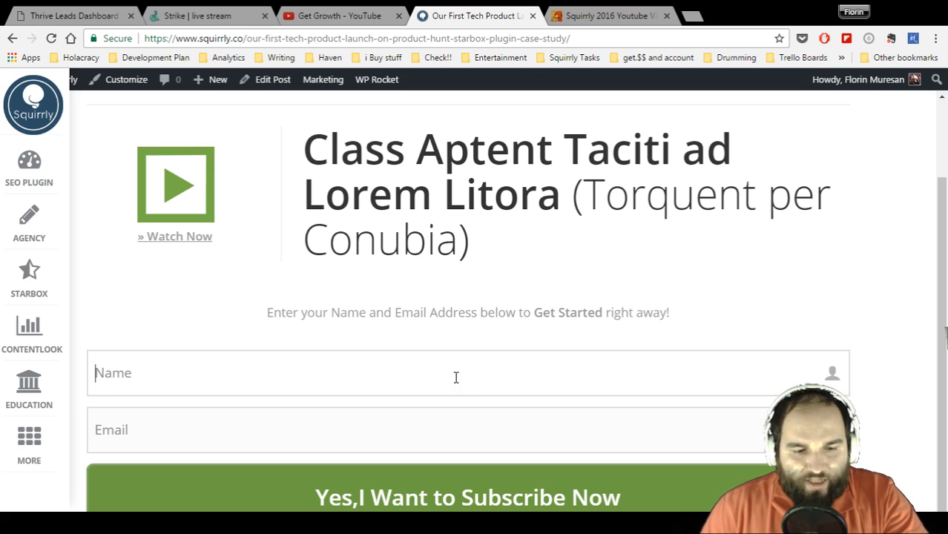
{"action": "scroll", "coordinate": [522, 482], "scroll_direction": "up", "scroll_amount": 2}
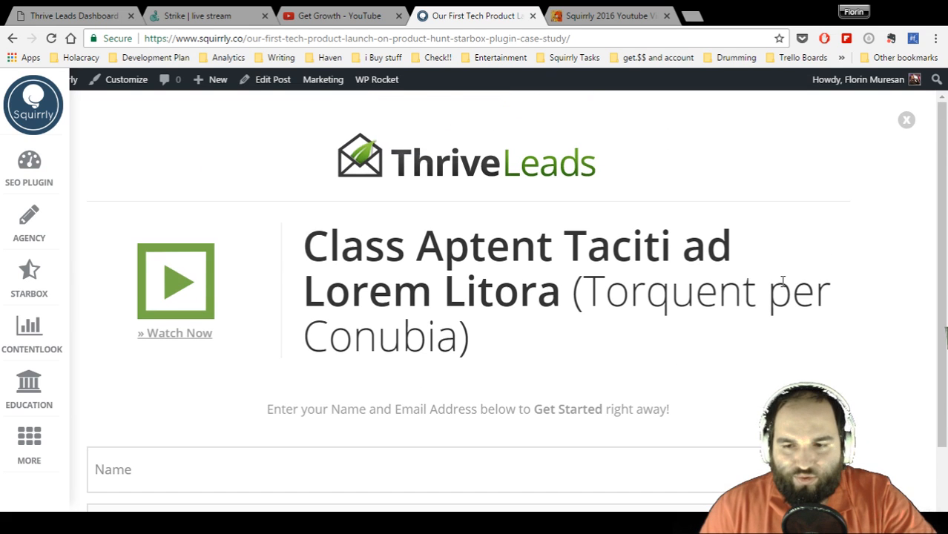
{"action": "left_click", "coordinate": [905, 118]}
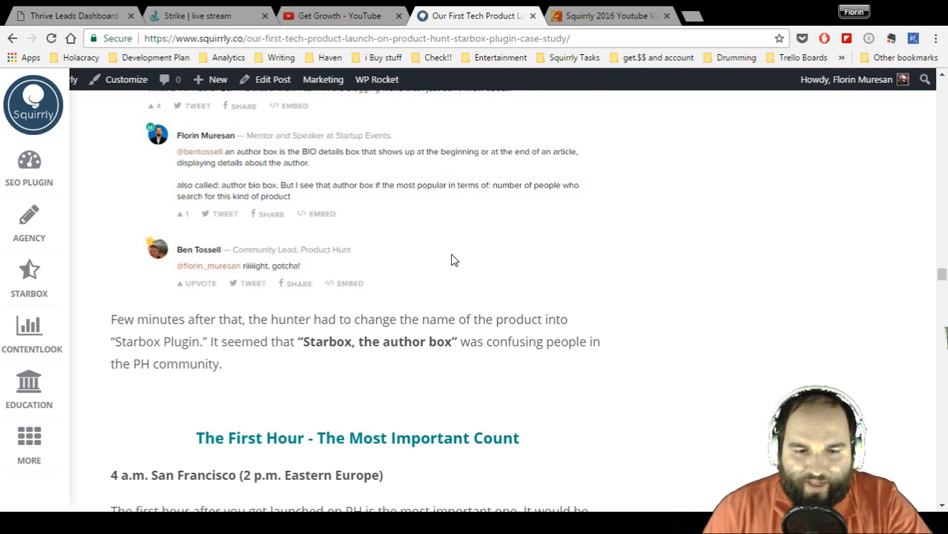
Turn off desktop display for the Screen filler Lightbox in the blog pages group.
{"action": "left_click", "coordinate": [60, 19]}
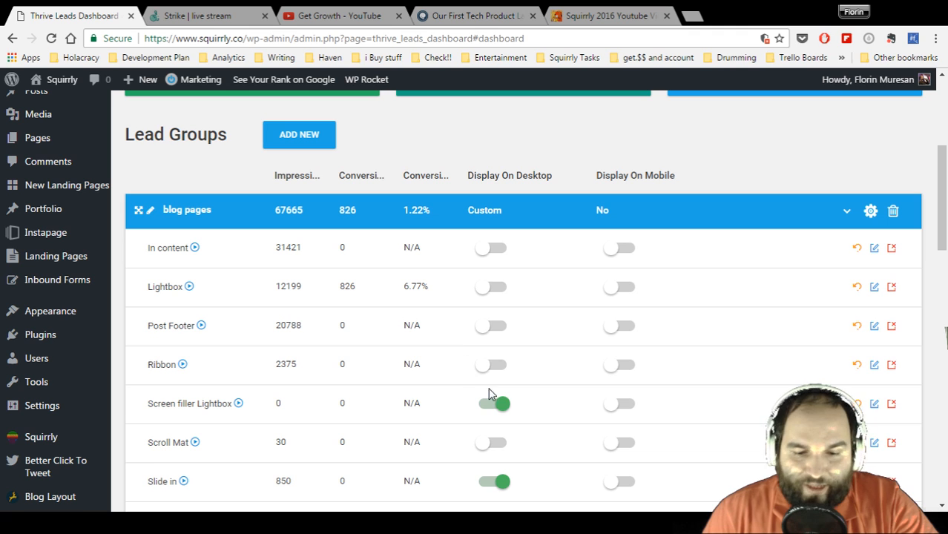
{"action": "left_click", "coordinate": [495, 406]}
Open the blog pages Scroll Mat forms, view the Original Blog Posts design, and return to the lead groups on the dashboard.
{"action": "scroll", "coordinate": [173, 364], "scroll_direction": "down", "scroll_amount": 1}
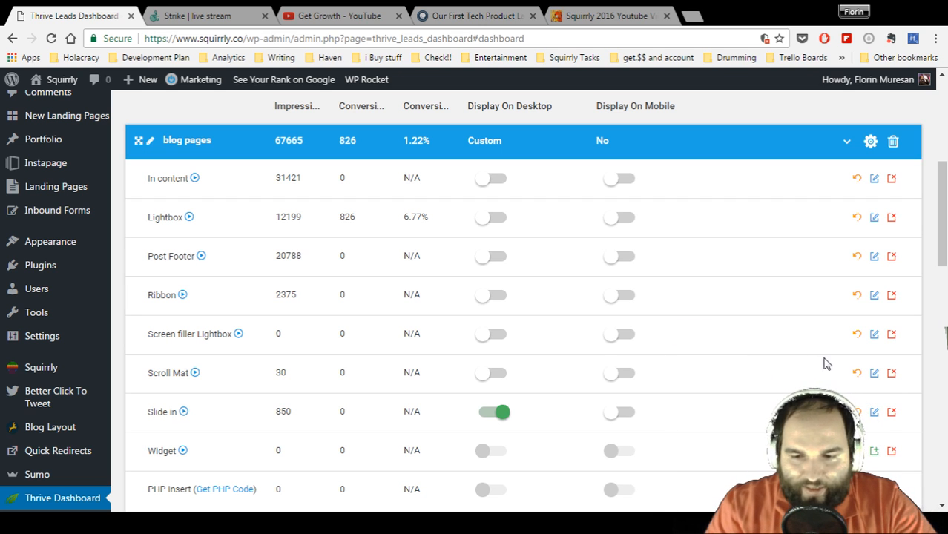
{"action": "left_click", "coordinate": [875, 373]}
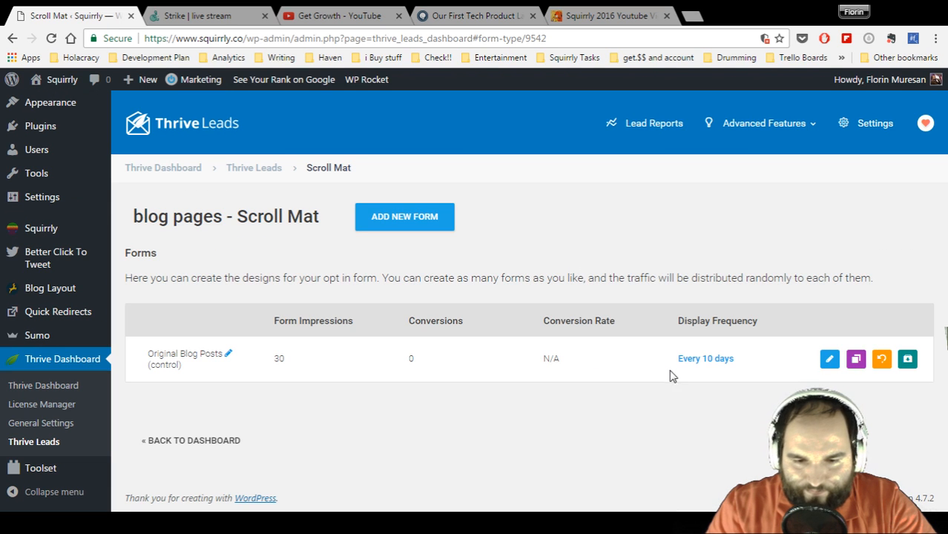
{"action": "left_click", "coordinate": [829, 359]}
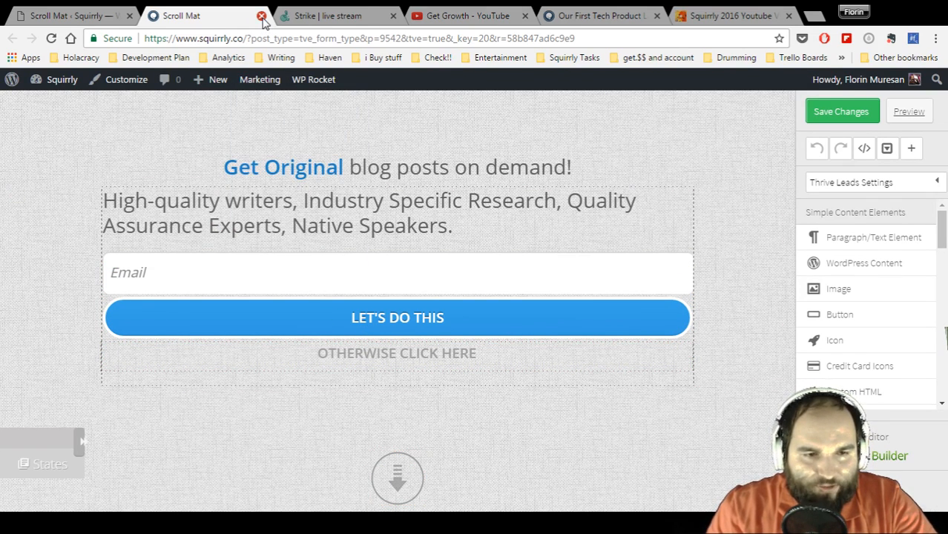
{"action": "left_click", "coordinate": [261, 16]}
{"action": "left_click", "coordinate": [261, 169]}
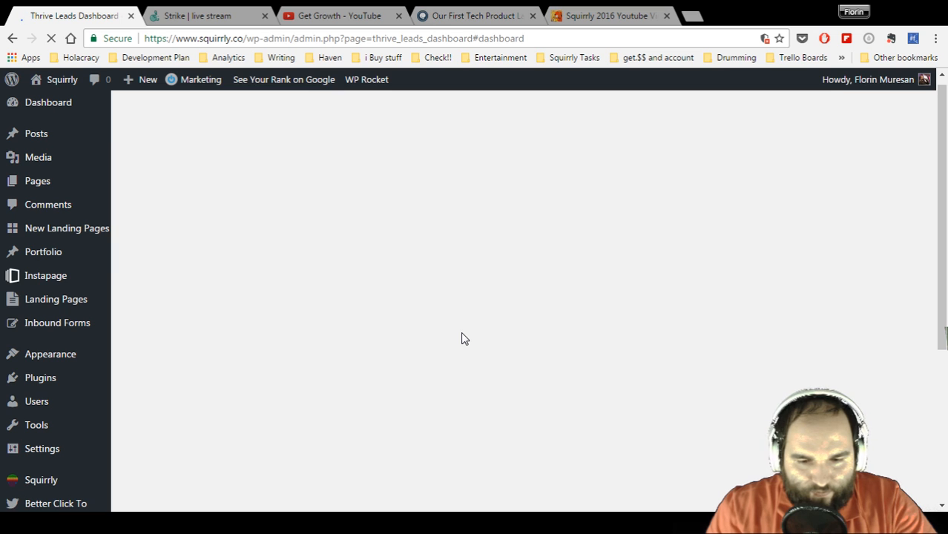
{"action": "scroll", "coordinate": [460, 334], "scroll_direction": "down", "scroll_amount": 4}
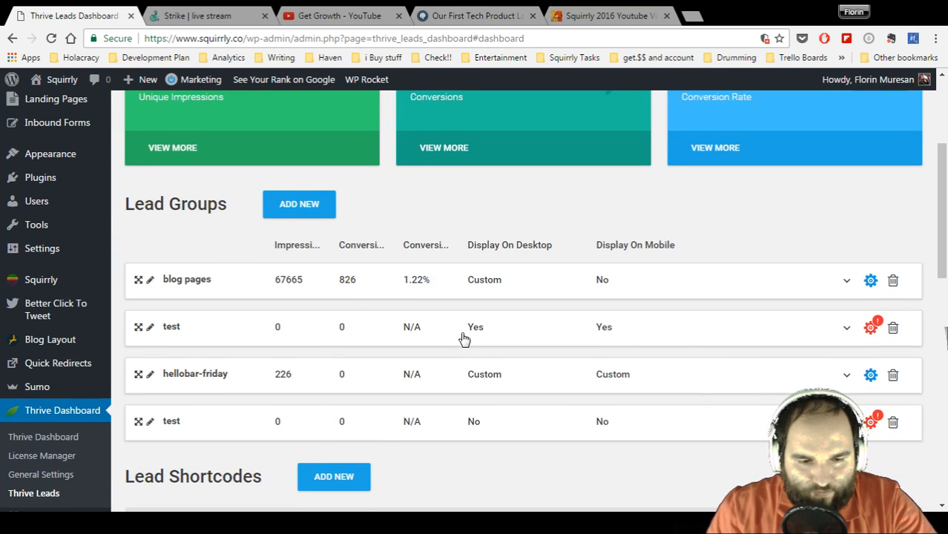
Expand the blog pages lead group and turn on desktop display for its Scroll Mat.
{"action": "left_click", "coordinate": [683, 213]}
{"action": "scroll", "coordinate": [674, 267], "scroll_direction": "down", "scroll_amount": 2}
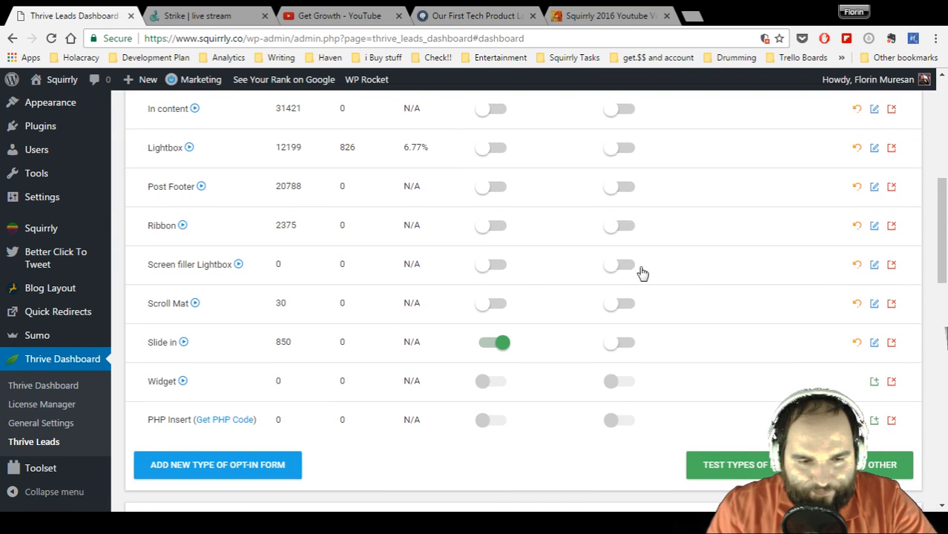
{"action": "left_click", "coordinate": [496, 303]}
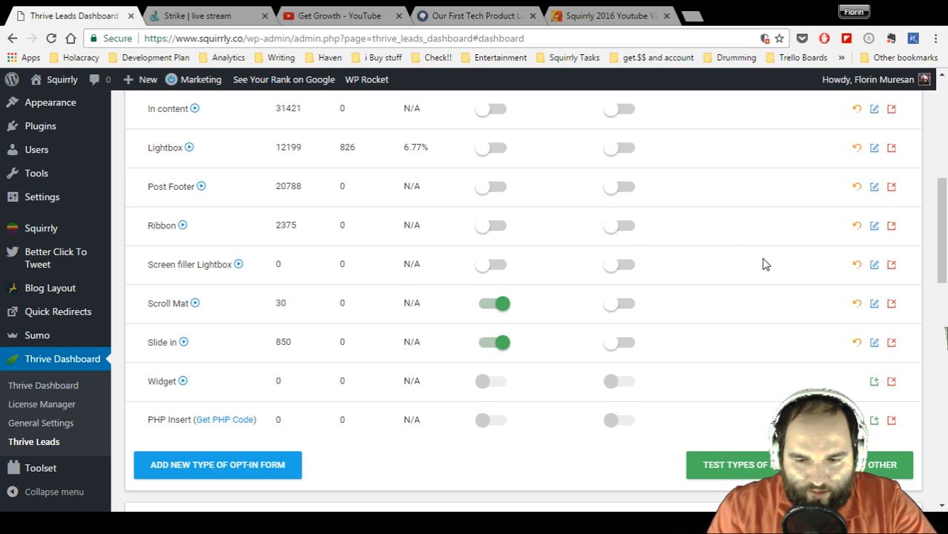
{"action": "scroll", "coordinate": [765, 265], "scroll_direction": "up", "scroll_amount": 2}
{"action": "scroll", "coordinate": [765, 264], "scroll_direction": "down", "scroll_amount": 5}
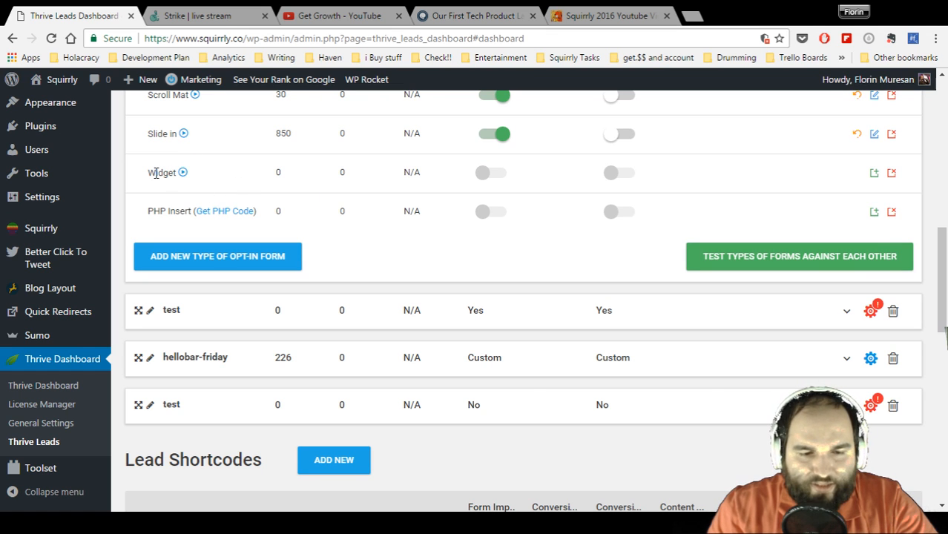
{"action": "scroll", "coordinate": [713, 227], "scroll_direction": "up", "scroll_amount": 5}
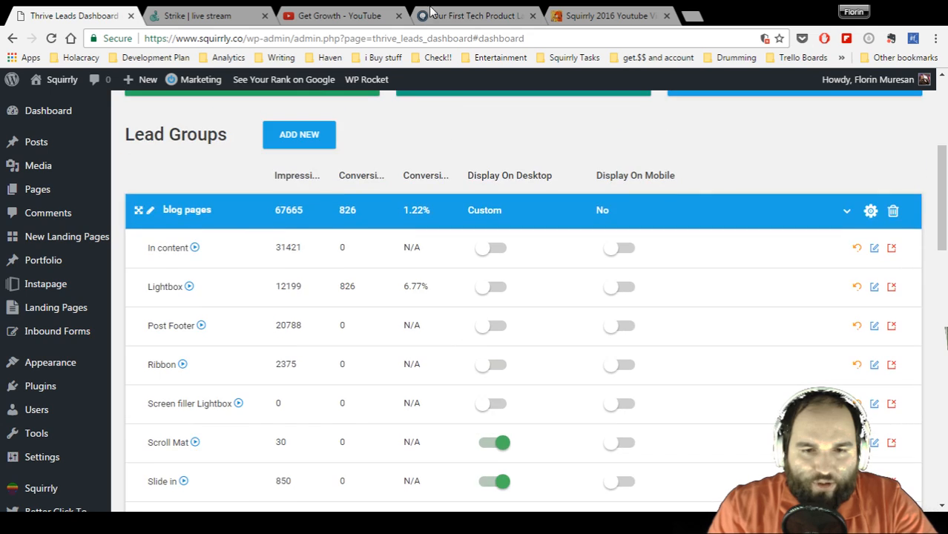
Reload the Product Hunt case study article and check the beginning of the page for the live Scroll Mat.
{"action": "left_click", "coordinate": [431, 11]}
{"action": "left_click", "coordinate": [50, 38]}
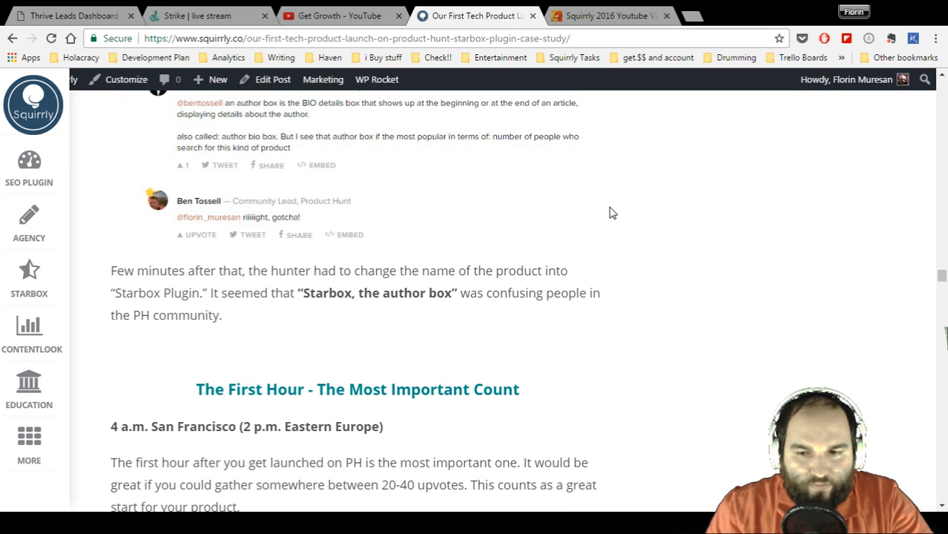
{"action": "scroll", "coordinate": [612, 212], "scroll_direction": "up", "scroll_amount": 5}
{"action": "left_click_drag", "start_coordinate": [940, 271], "coordinate": [940, 86]}
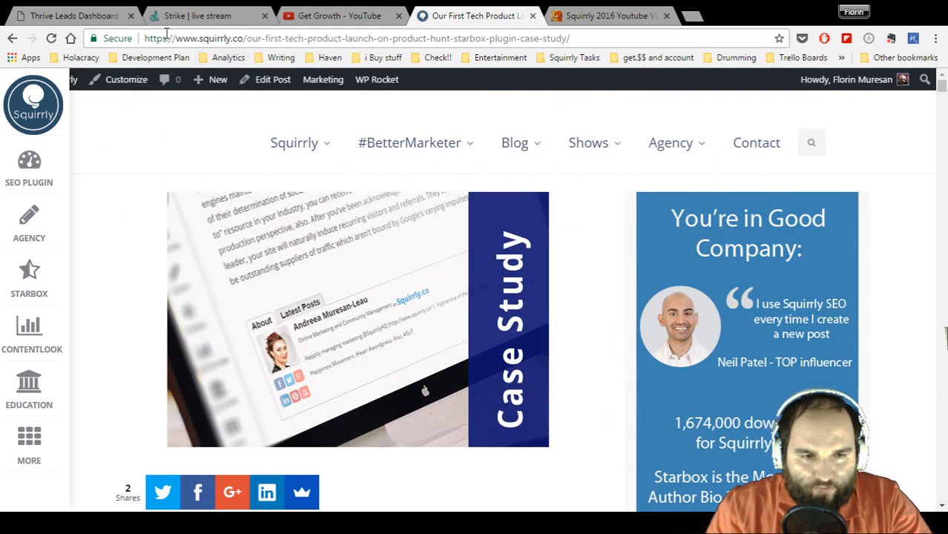
{"action": "left_click", "coordinate": [51, 38]}
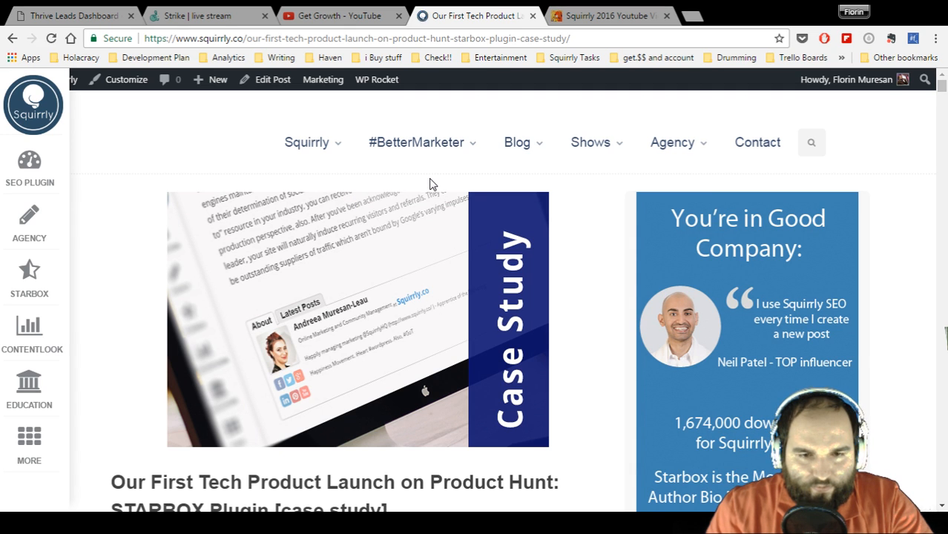
Clear the WP Rocket cache and reload the case study article.
{"action": "mouse_move", "coordinate": [380, 79]}
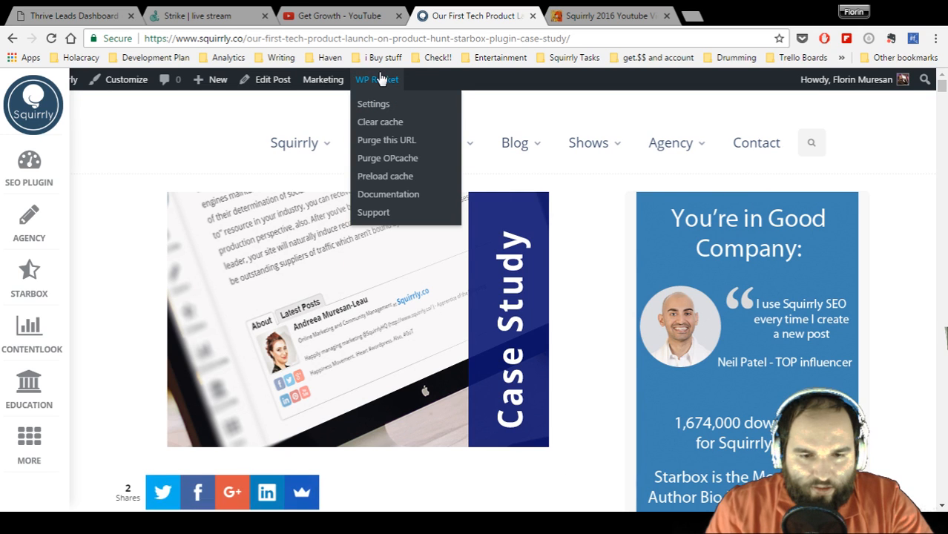
{"action": "left_click", "coordinate": [394, 123]}
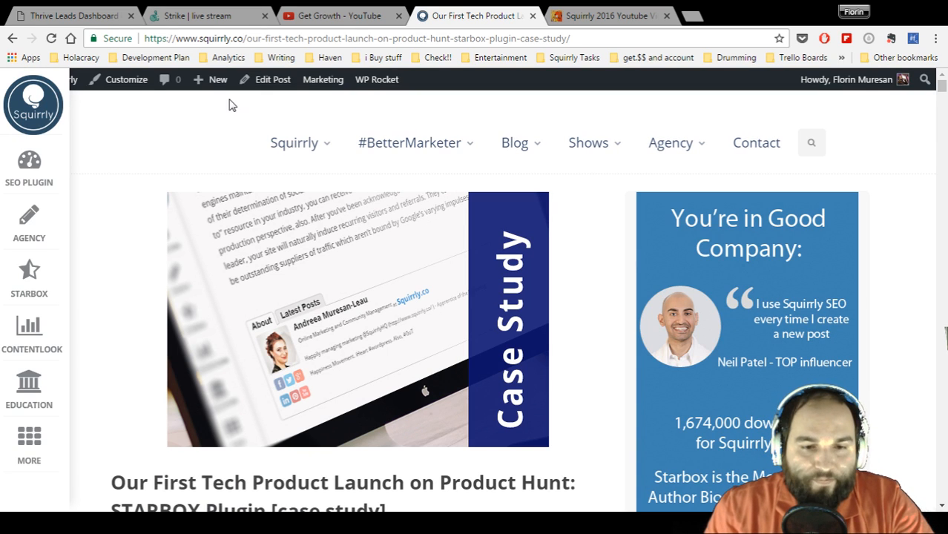
{"action": "left_click", "coordinate": [50, 39]}
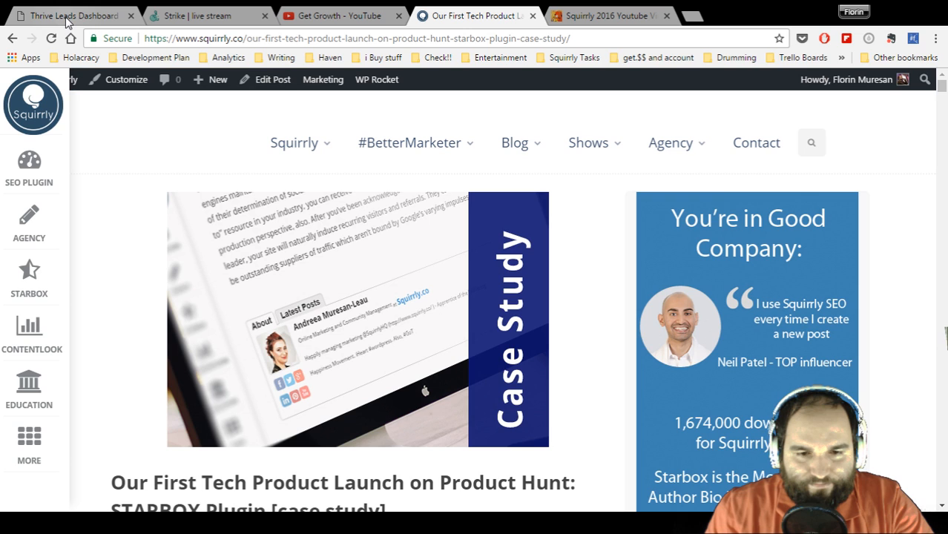
{"action": "left_click", "coordinate": [66, 21]}
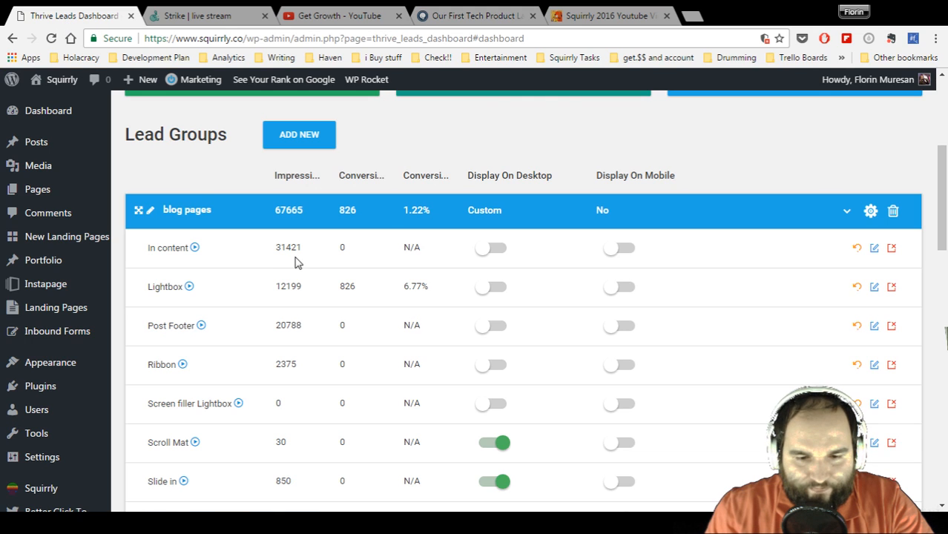
{"action": "scroll", "coordinate": [617, 394], "scroll_direction": "down", "scroll_amount": 1}
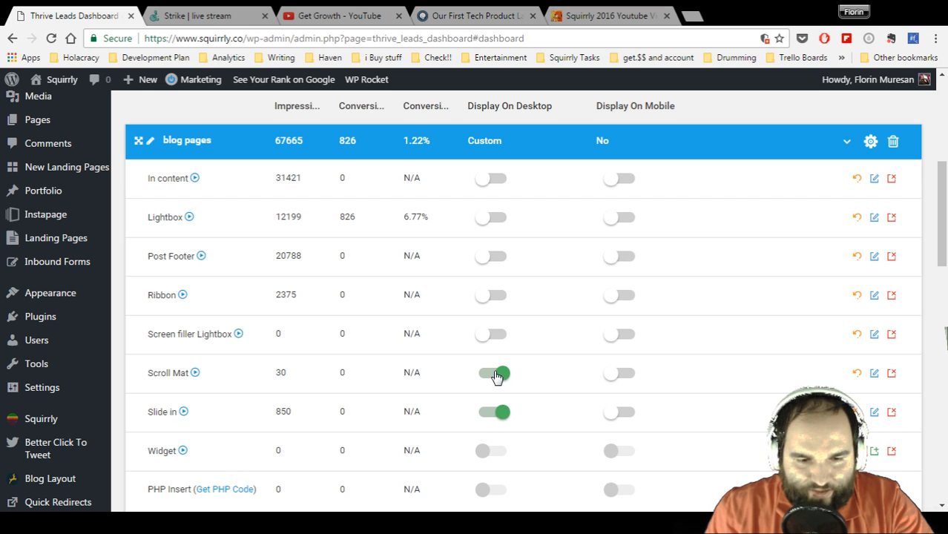
{"action": "scroll", "coordinate": [496, 376], "scroll_direction": "up", "scroll_amount": 4}
{"action": "left_click", "coordinate": [432, 16]}
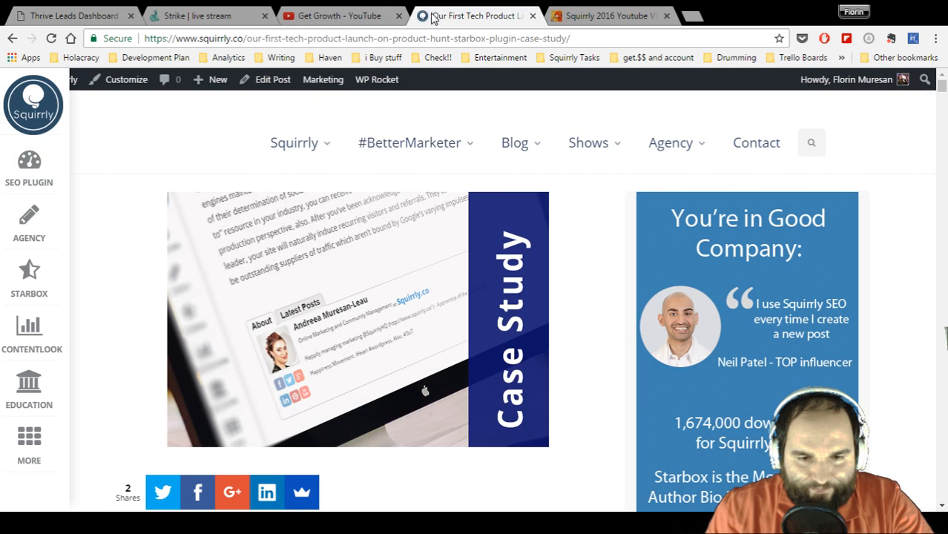
{"action": "scroll", "coordinate": [425, 334], "scroll_direction": "down", "scroll_amount": 5}
{"action": "scroll", "coordinate": [426, 334], "scroll_direction": "up", "scroll_amount": 5}
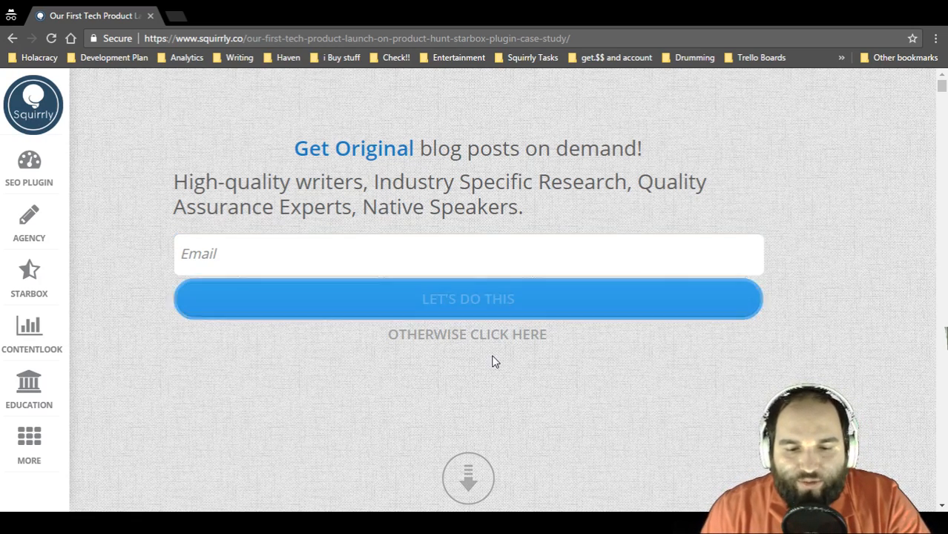
Dismiss the live Scroll Mat in the incognito window, look through the article beneath it, and close the window.
{"action": "left_click", "coordinate": [468, 478]}
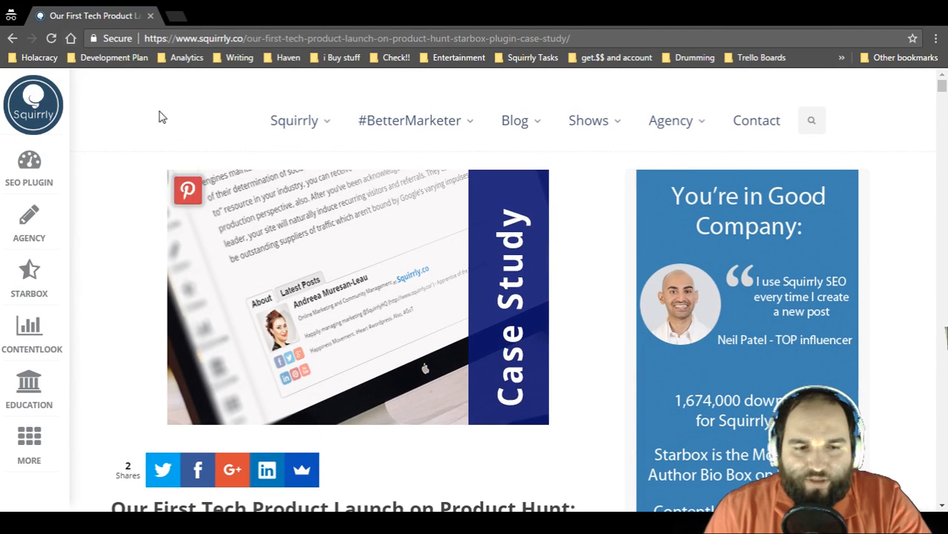
{"action": "scroll", "coordinate": [189, 111], "scroll_direction": "down", "scroll_amount": 6}
{"action": "scroll", "coordinate": [300, 217], "scroll_direction": "down", "scroll_amount": 4}
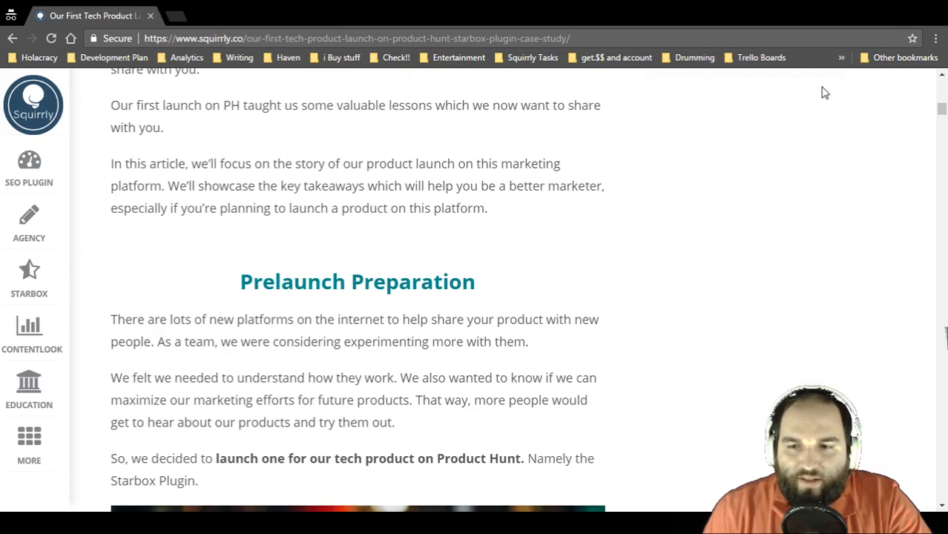
{"action": "left_click", "coordinate": [933, 15]}
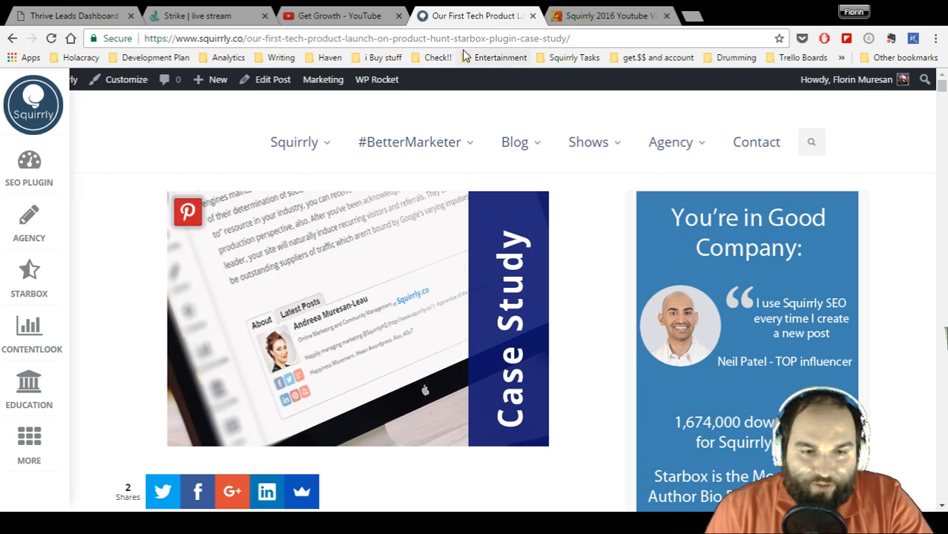
Return to the Thrive Leads dashboard and turn off desktop display for the blog pages Scroll Mat.
{"action": "left_click", "coordinate": [83, 18]}
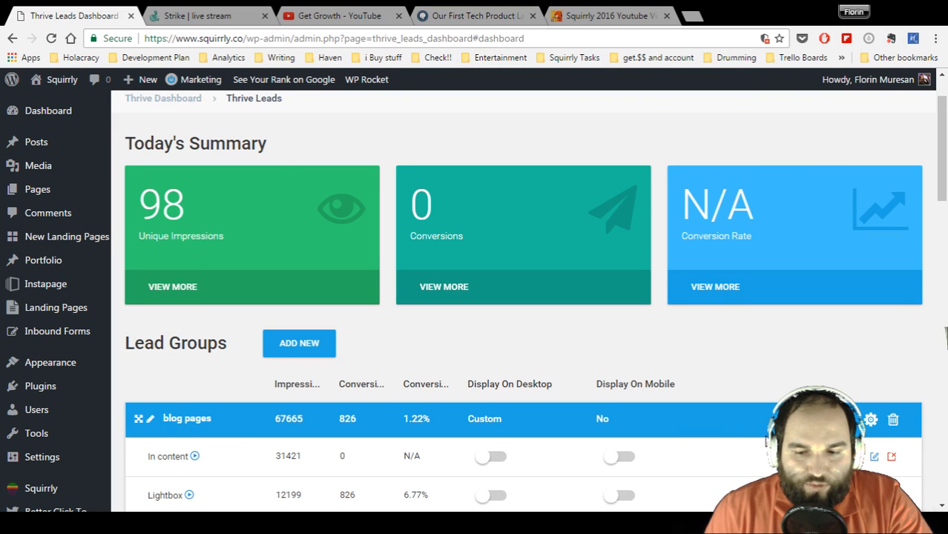
{"action": "scroll", "coordinate": [739, 422], "scroll_direction": "down", "scroll_amount": 1}
{"action": "scroll", "coordinate": [740, 422], "scroll_direction": "down", "scroll_amount": 3}
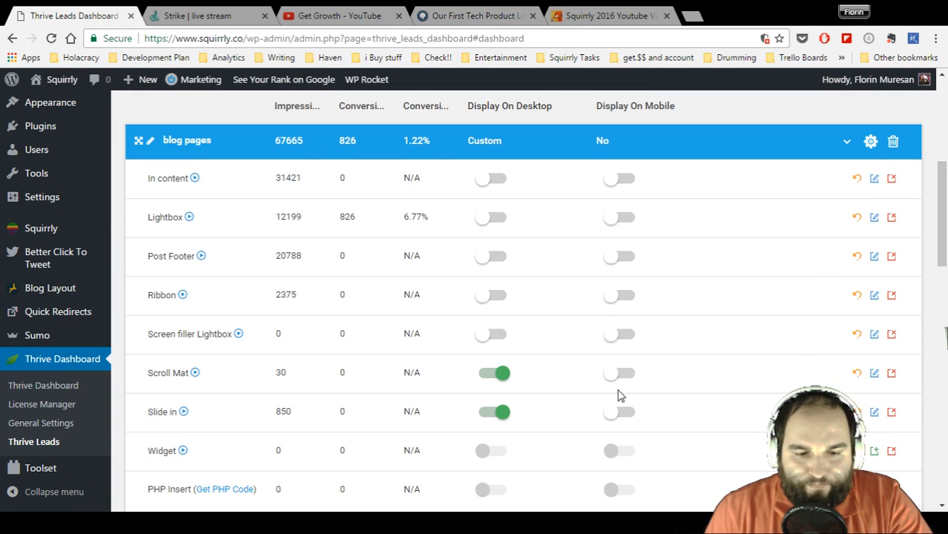
{"action": "left_click", "coordinate": [492, 382]}
{"action": "scroll", "coordinate": [578, 359], "scroll_direction": "down", "scroll_amount": 2}
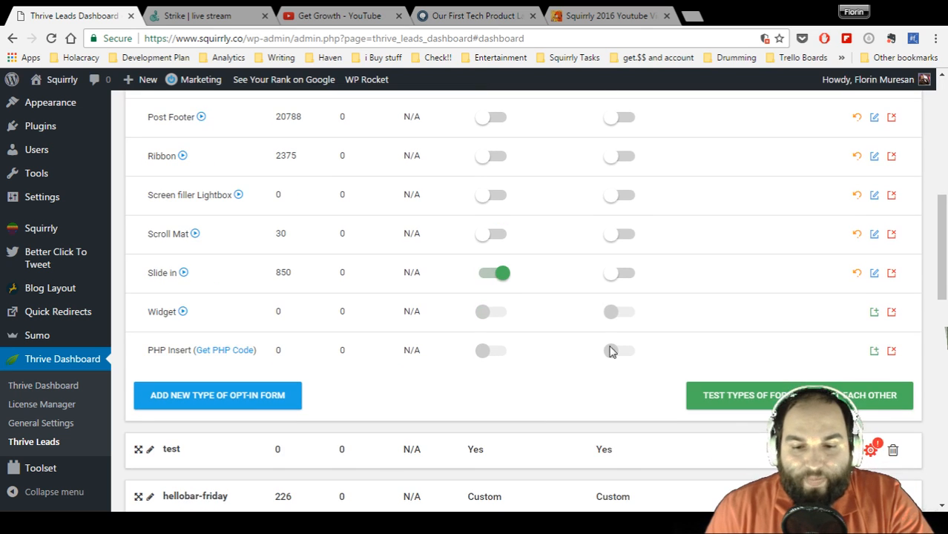
Turn on both desktop and mobile display for the In content form in the blog pages group.
{"action": "scroll", "coordinate": [685, 329], "scroll_direction": "up", "scroll_amount": 1}
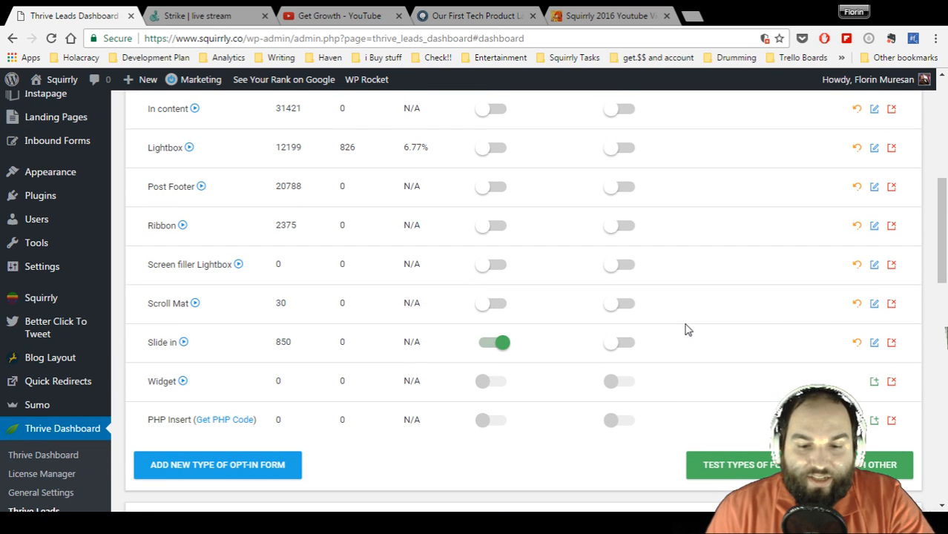
{"action": "scroll", "coordinate": [685, 329], "scroll_direction": "up", "scroll_amount": 2}
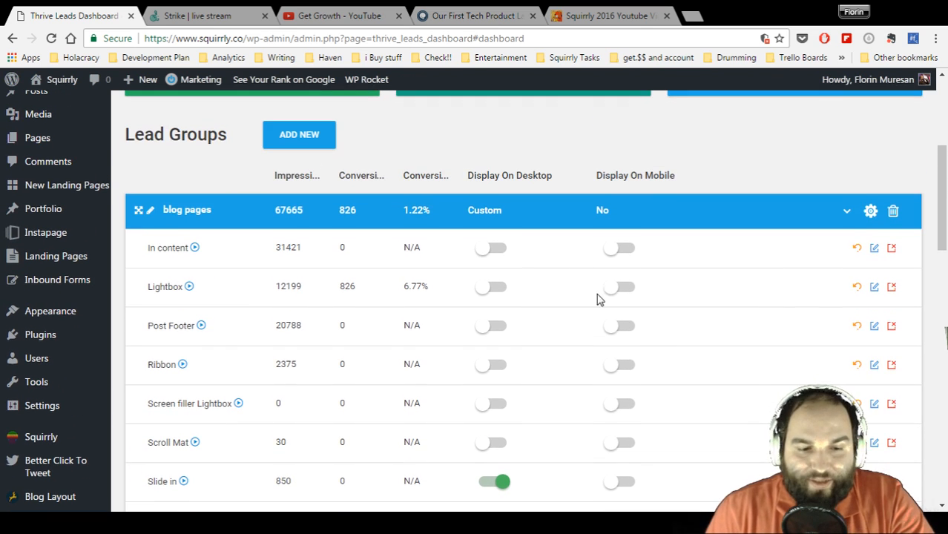
{"action": "left_click", "coordinate": [497, 249]}
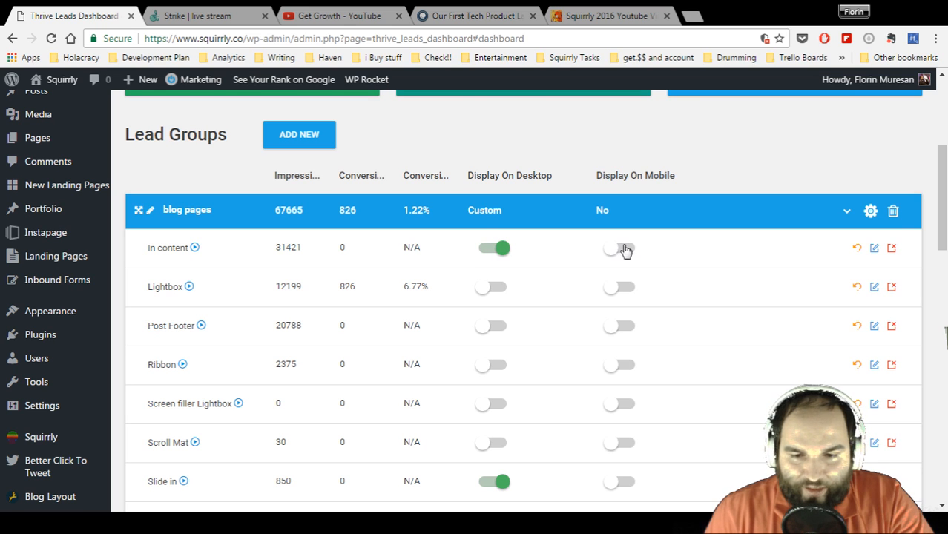
{"action": "left_click", "coordinate": [622, 249]}
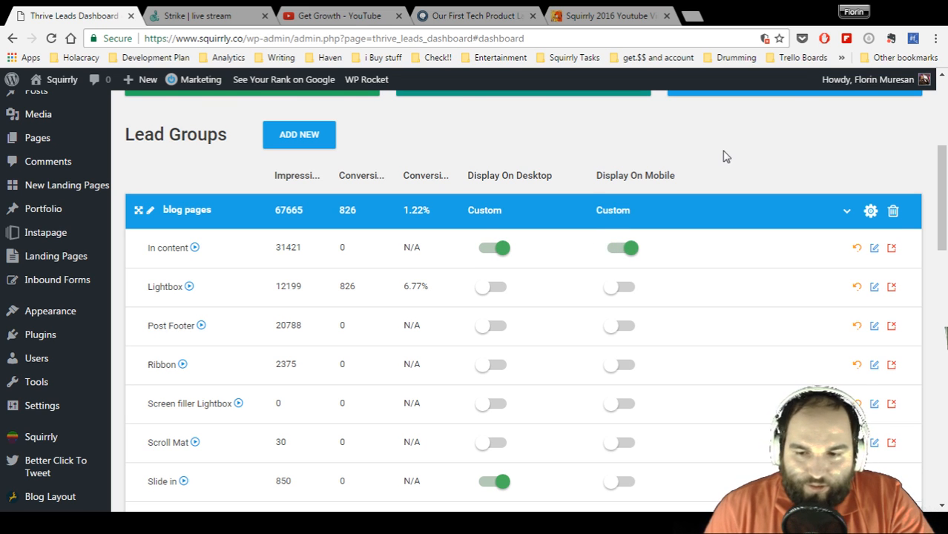
{"action": "scroll", "coordinate": [746, 365], "scroll_direction": "up", "scroll_amount": 4}
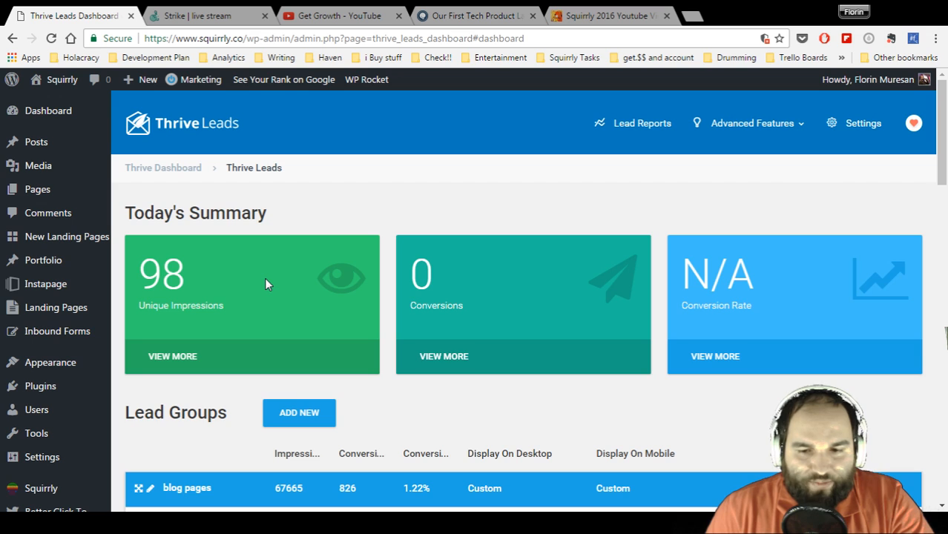
{"action": "scroll", "coordinate": [264, 277], "scroll_direction": "down", "scroll_amount": 2}
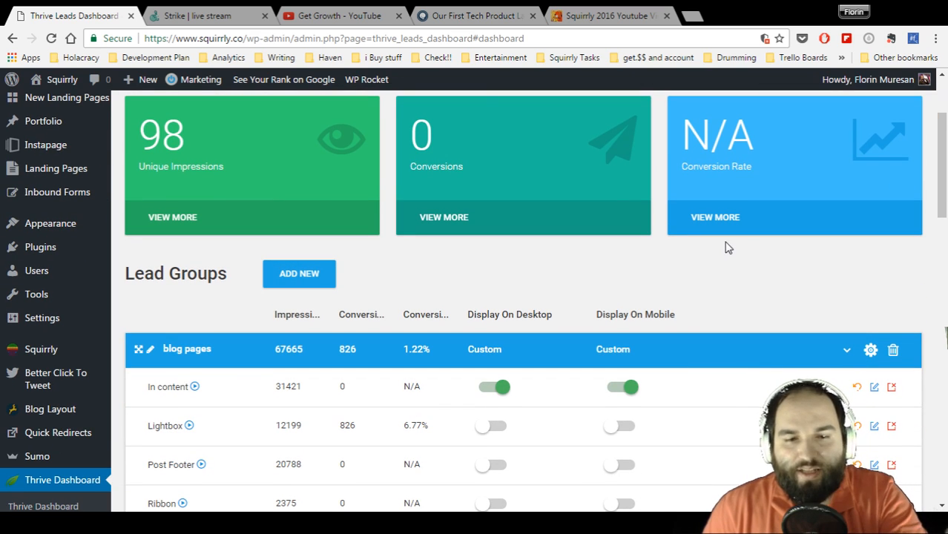
Switch to the Strike live stream list and mark "show each thrive conversion element" and "set them up easily" as done.
{"action": "left_click", "coordinate": [214, 18]}
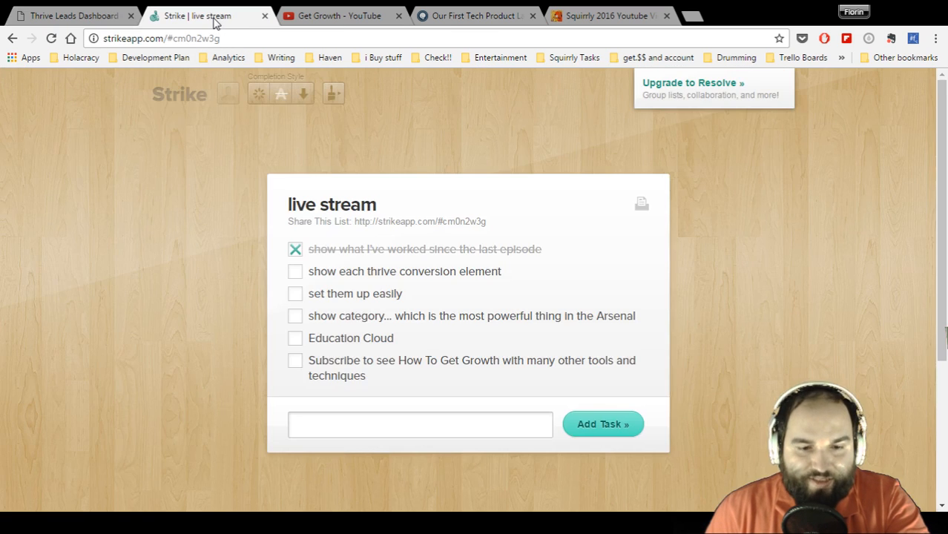
{"action": "left_click", "coordinate": [295, 274]}
{"action": "left_click", "coordinate": [295, 297]}
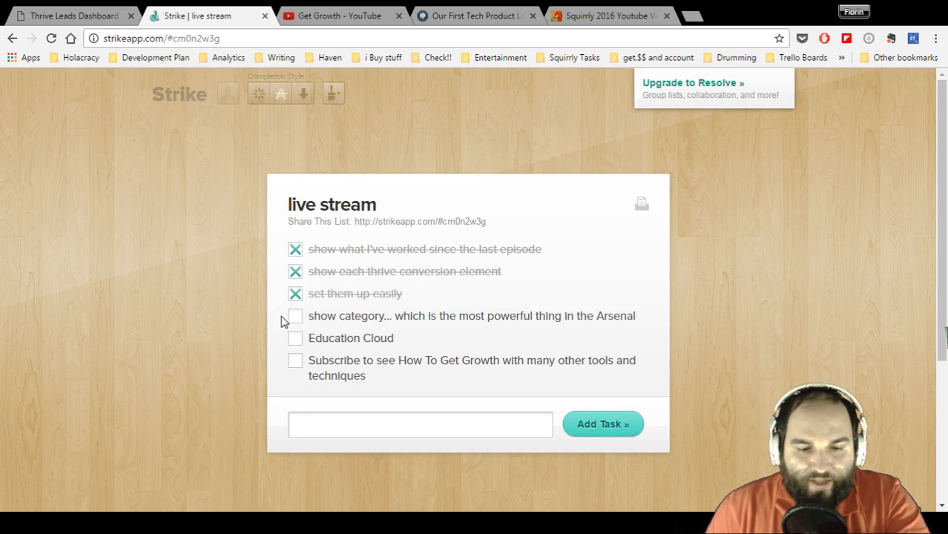
Return to the Thrive Leads dashboard and collapse the blog pages lead group.
{"action": "left_click", "coordinate": [57, 17]}
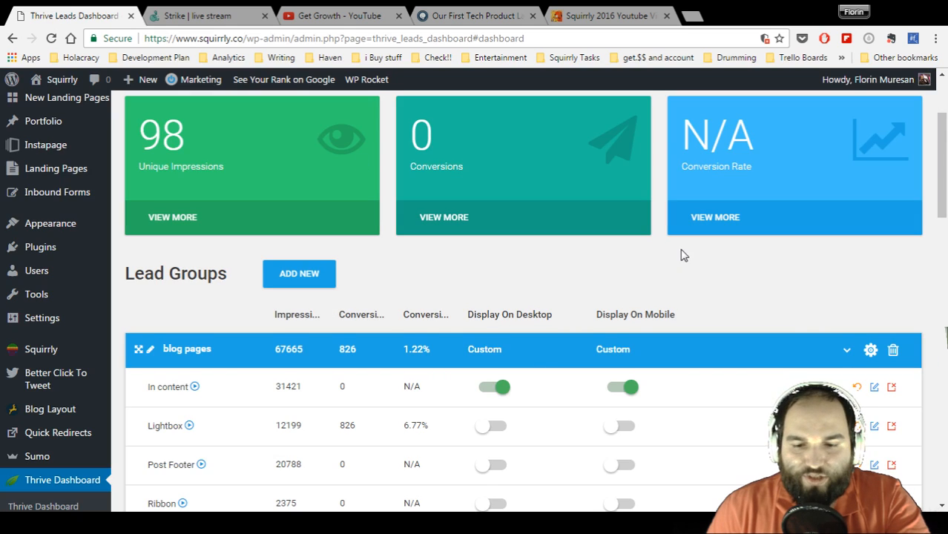
{"action": "scroll", "coordinate": [681, 256], "scroll_direction": "down", "scroll_amount": 2}
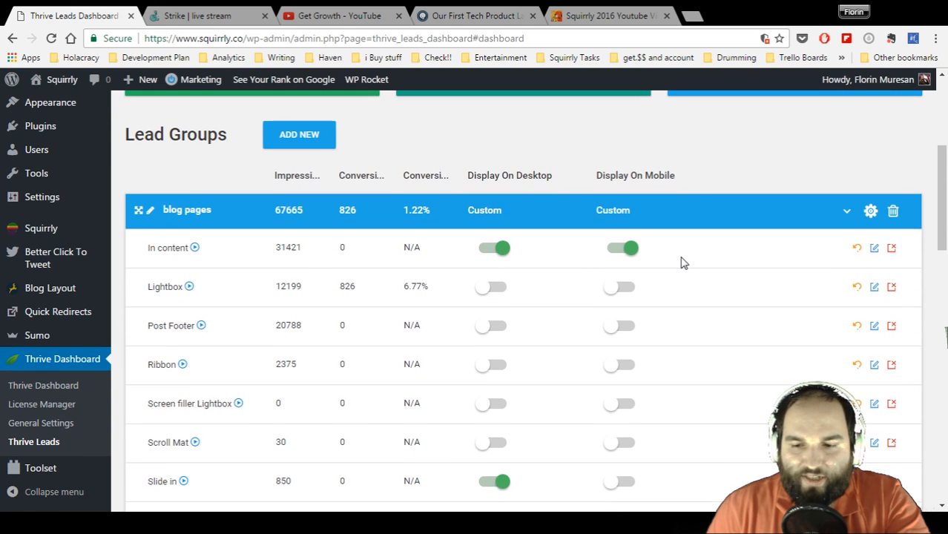
{"action": "left_click", "coordinate": [771, 220]}
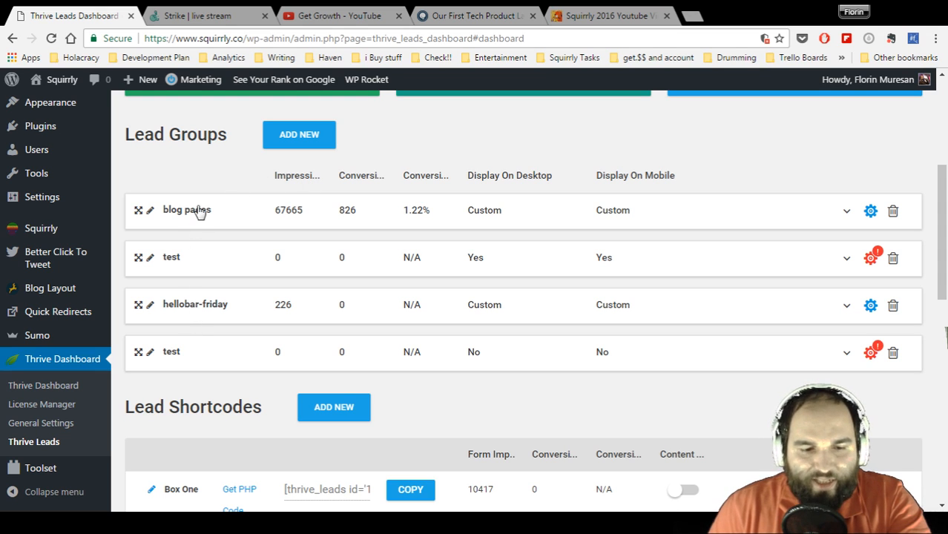
Add a lead group named Super Real Estate and open the choice of opt-in form types for it.
{"action": "left_click", "coordinate": [316, 135]}
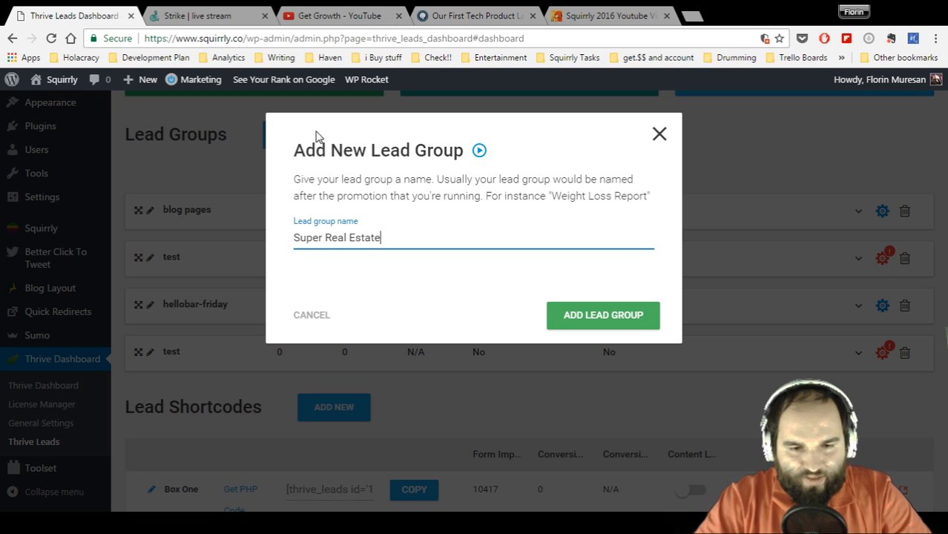
{"action": "left_click", "coordinate": [617, 320]}
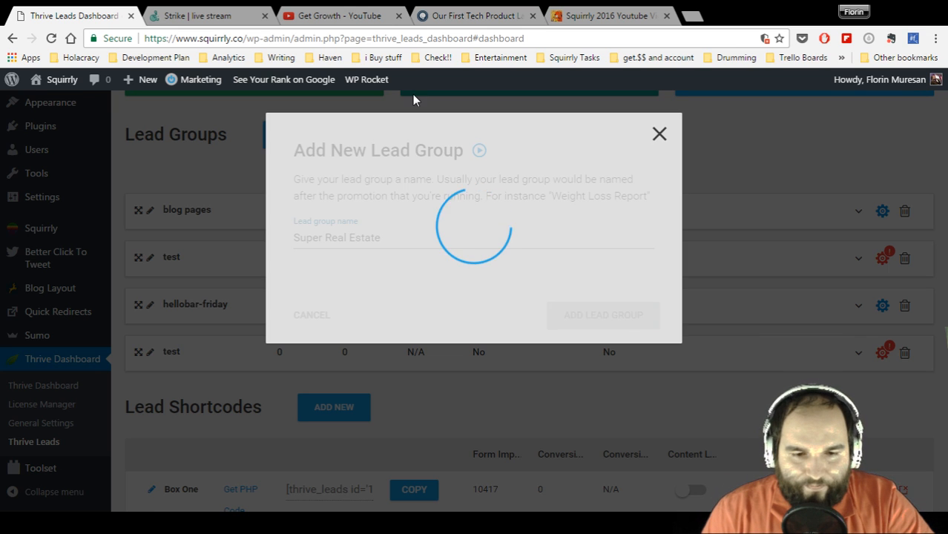
{"action": "scroll", "coordinate": [617, 238], "scroll_direction": "up", "scroll_amount": 1}
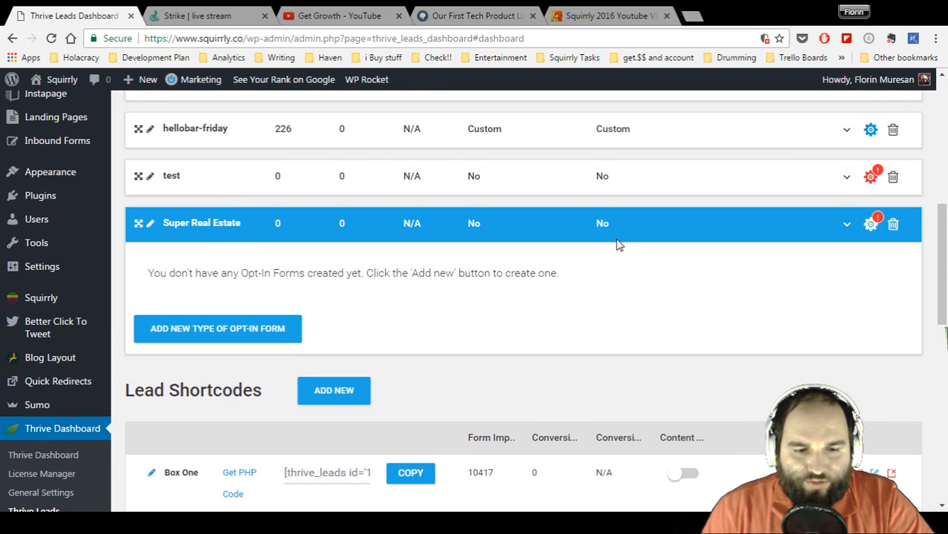
{"action": "left_click", "coordinate": [267, 336]}
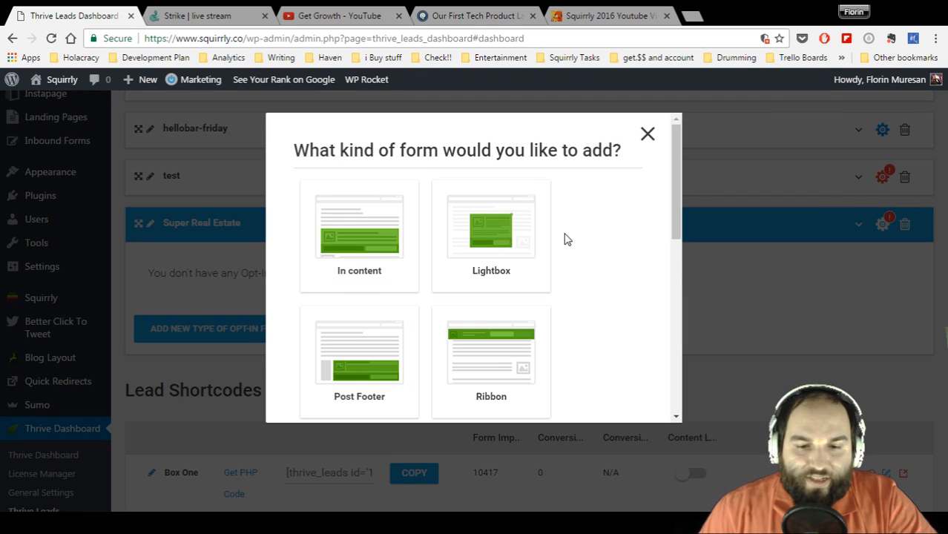
Review the available opt-in form types and add the In content type to the Super Real Estate lead group.
{"action": "scroll", "coordinate": [596, 243], "scroll_direction": "down", "scroll_amount": 4}
{"action": "scroll", "coordinate": [597, 243], "scroll_direction": "down", "scroll_amount": 2}
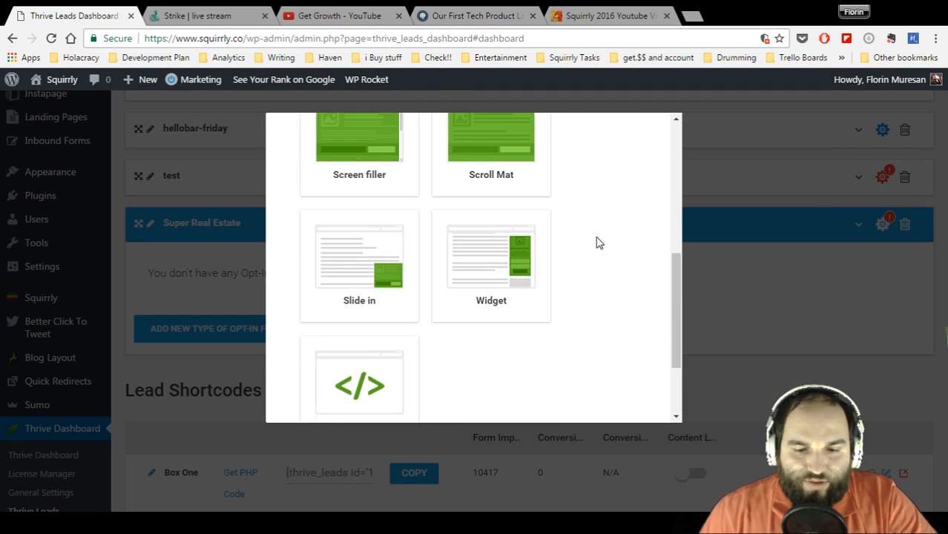
{"action": "scroll", "coordinate": [593, 238], "scroll_direction": "up", "scroll_amount": 2}
{"action": "scroll", "coordinate": [381, 295], "scroll_direction": "down", "scroll_amount": 2}
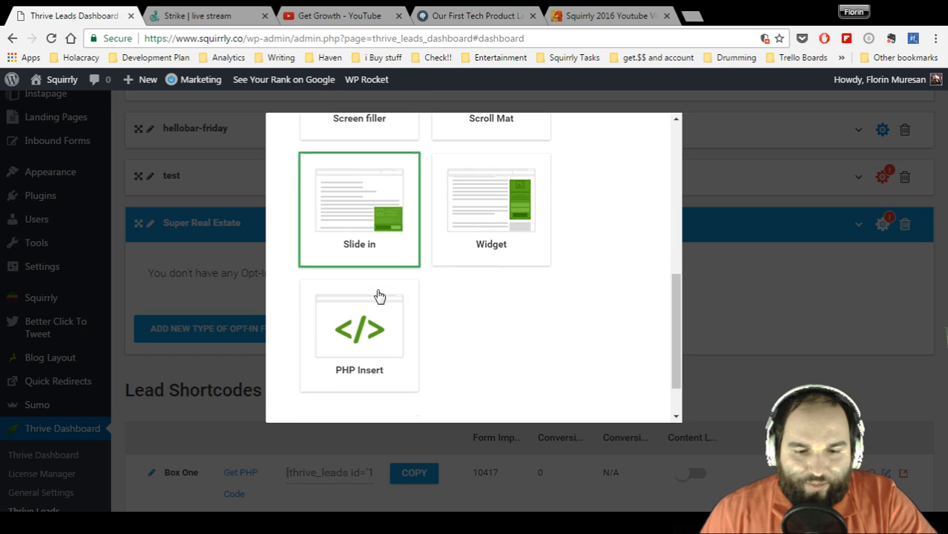
{"action": "scroll", "coordinate": [586, 260], "scroll_direction": "up", "scroll_amount": 1}
{"action": "scroll", "coordinate": [586, 259], "scroll_direction": "up", "scroll_amount": 5}
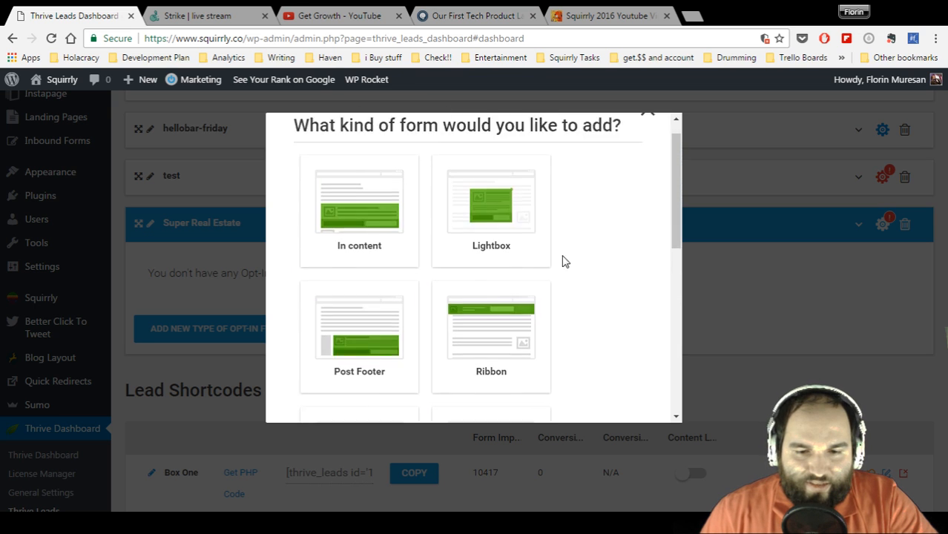
{"action": "left_click", "coordinate": [348, 217]}
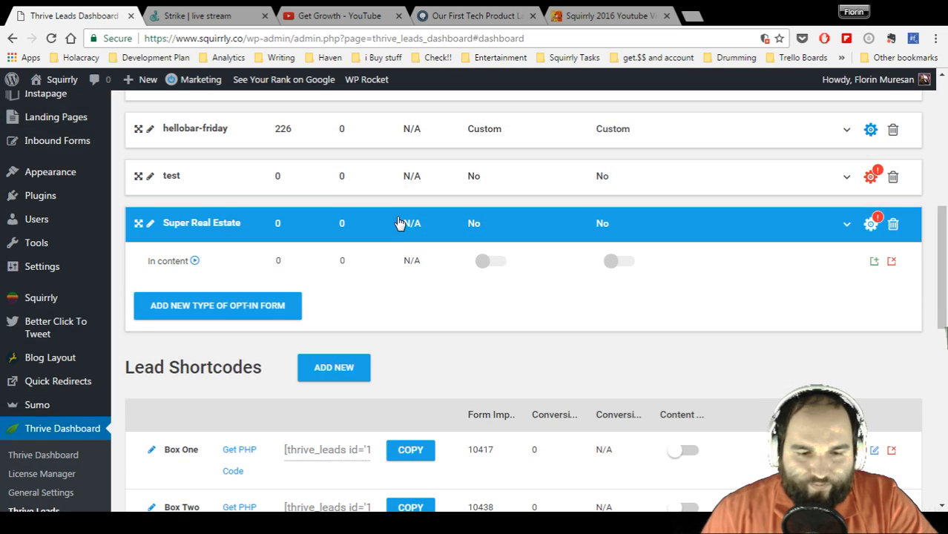
Set the Super Real Estate group's display settings to target the Real Estate category, and save them.
{"action": "left_click", "coordinate": [868, 225]}
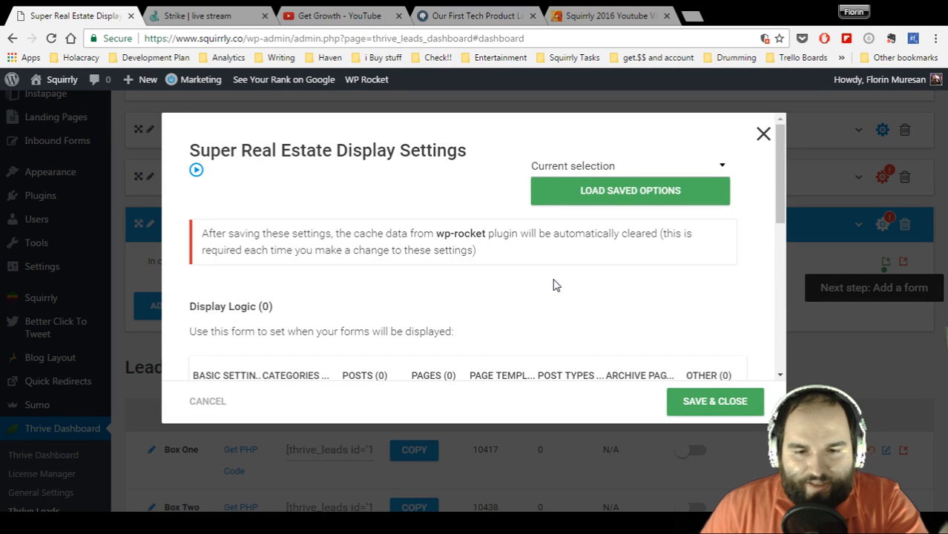
{"action": "scroll", "coordinate": [556, 286], "scroll_direction": "down", "scroll_amount": 5}
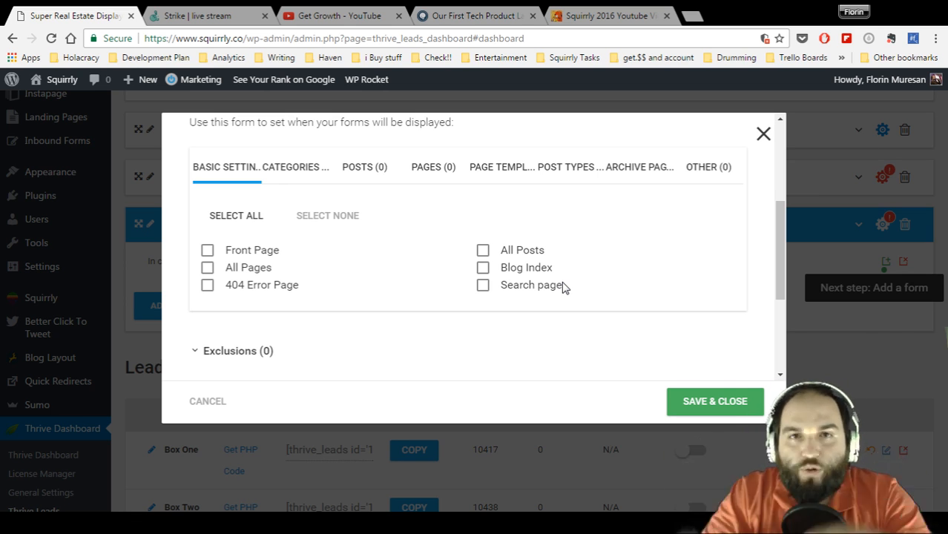
{"action": "scroll", "coordinate": [562, 287], "scroll_direction": "down", "scroll_amount": 3}
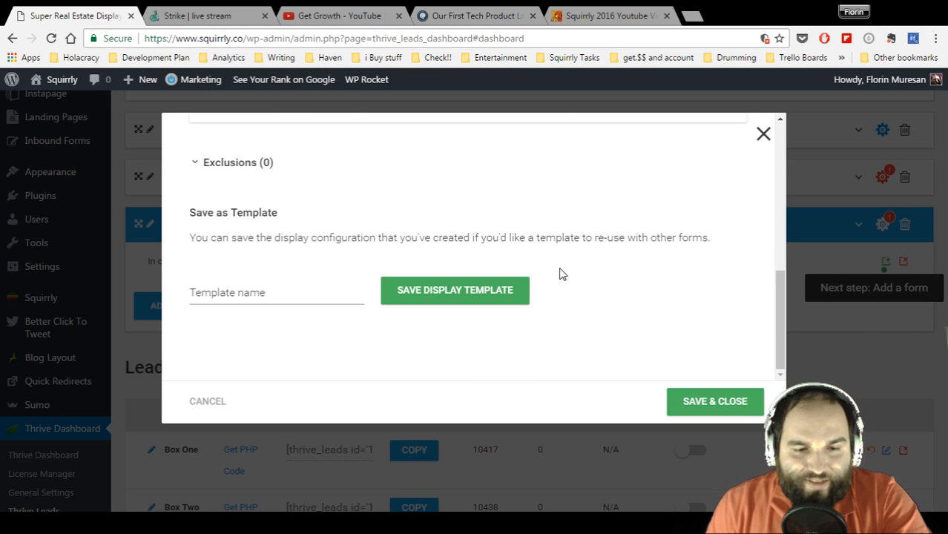
{"action": "scroll", "coordinate": [562, 274], "scroll_direction": "up", "scroll_amount": 5}
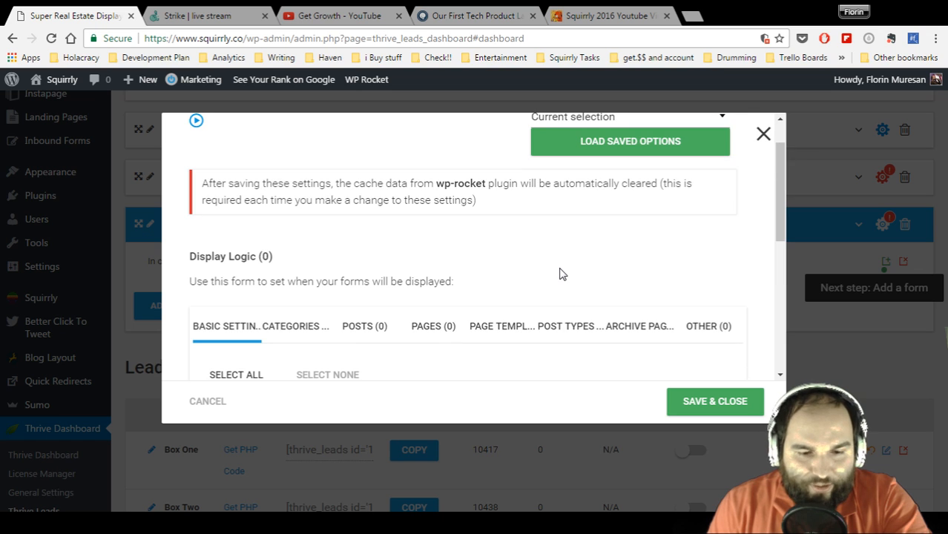
{"action": "left_click", "coordinate": [277, 335]}
{"action": "scroll", "coordinate": [315, 309], "scroll_direction": "down", "scroll_amount": 2}
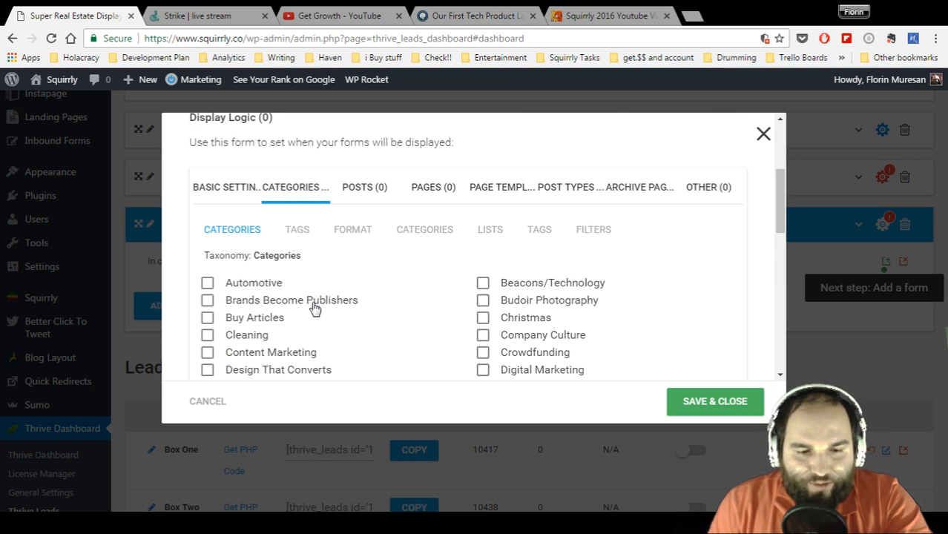
{"action": "scroll", "coordinate": [315, 309], "scroll_direction": "down", "scroll_amount": 2}
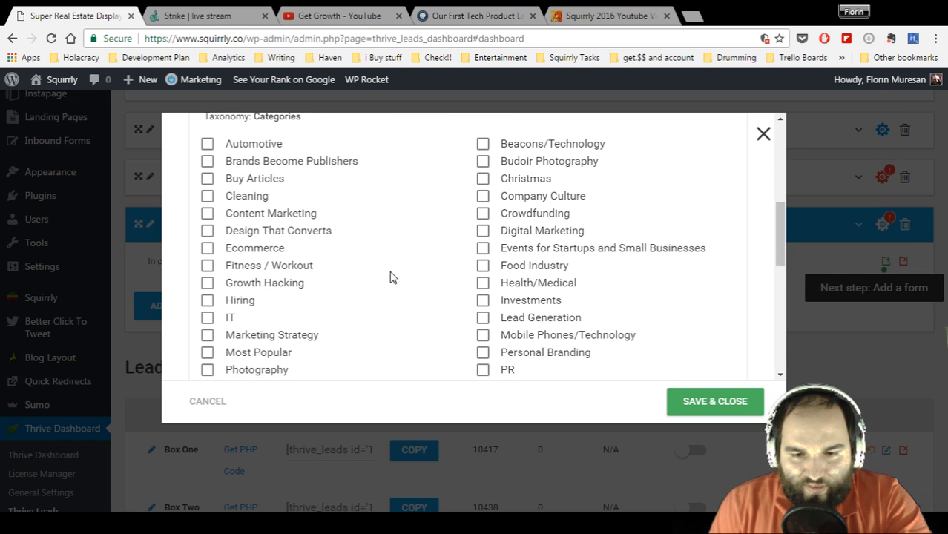
{"action": "scroll", "coordinate": [370, 271], "scroll_direction": "down", "scroll_amount": 1}
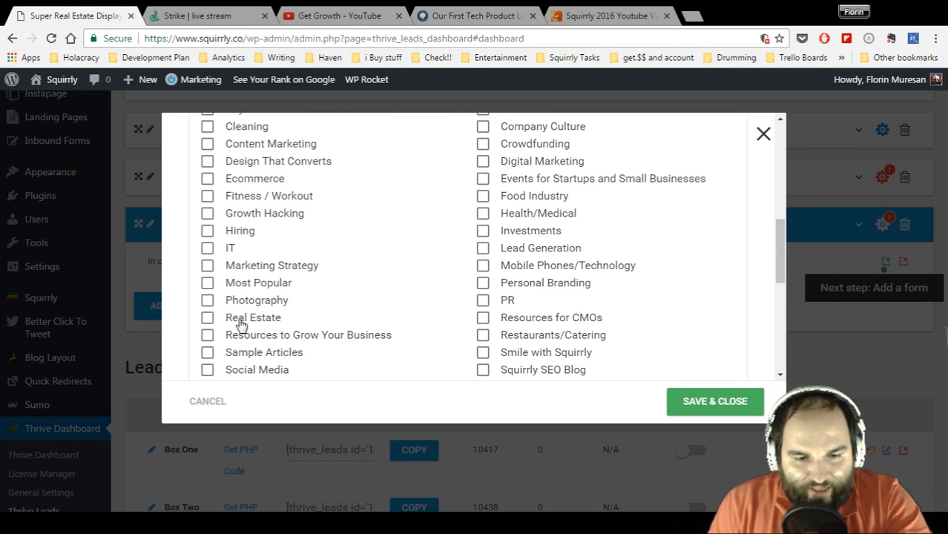
{"action": "left_click", "coordinate": [208, 319]}
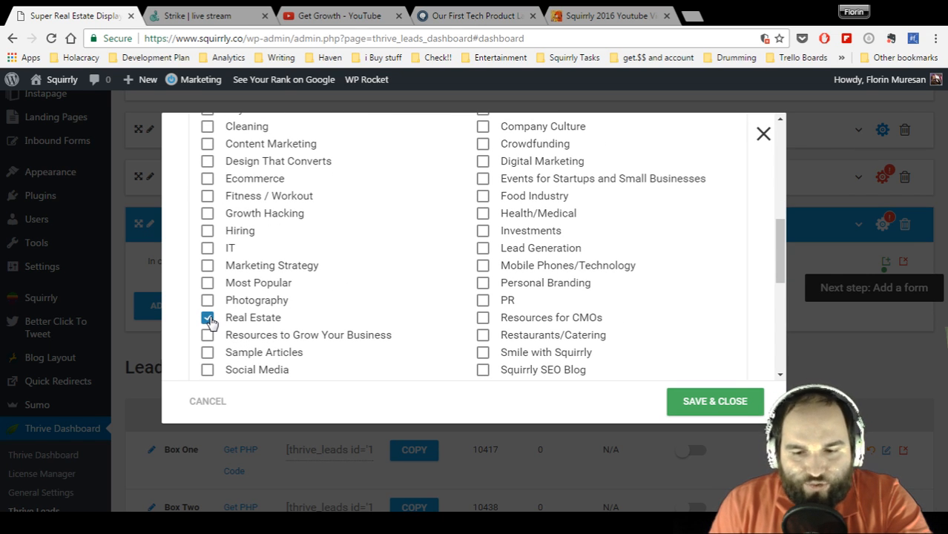
{"action": "left_click", "coordinate": [689, 400]}
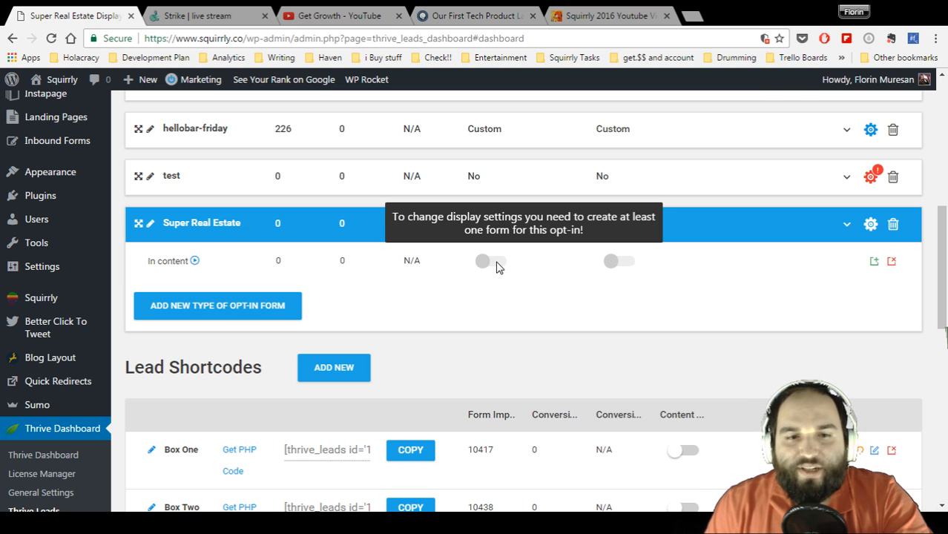
Switch to the Strike live stream list and mark "show category... which is the most powerful thing in the Arsenal" and "Education Cloud" as done.
{"action": "scroll", "coordinate": [497, 267], "scroll_direction": "up", "scroll_amount": 1}
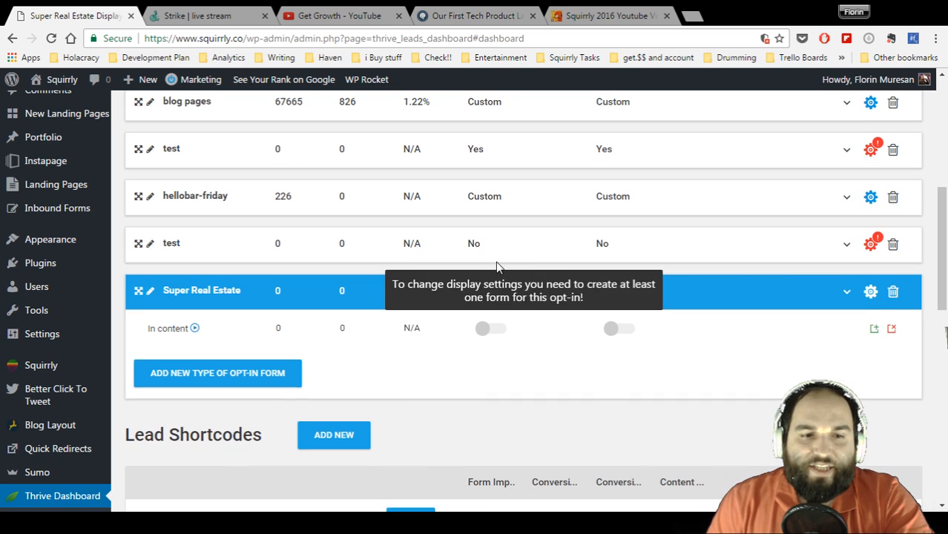
{"action": "left_click", "coordinate": [219, 16]}
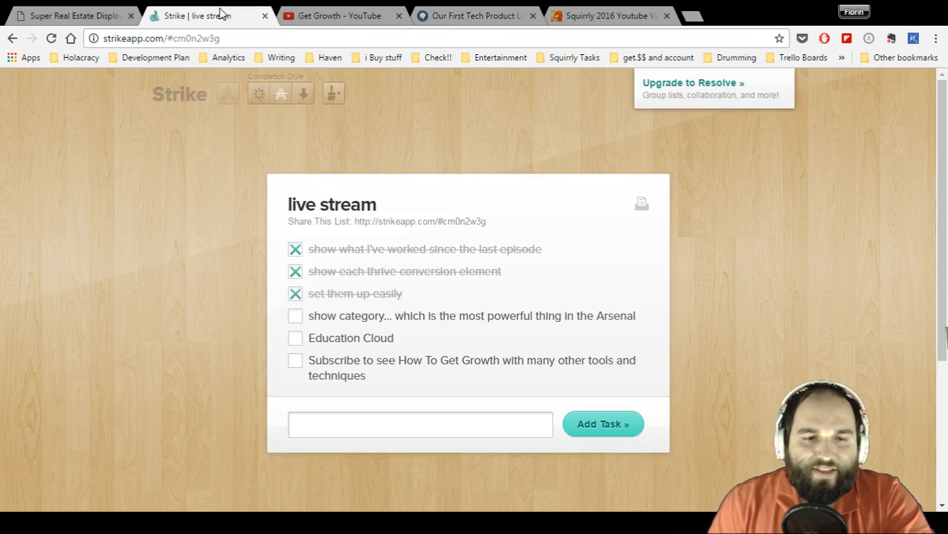
{"action": "left_click", "coordinate": [296, 318]}
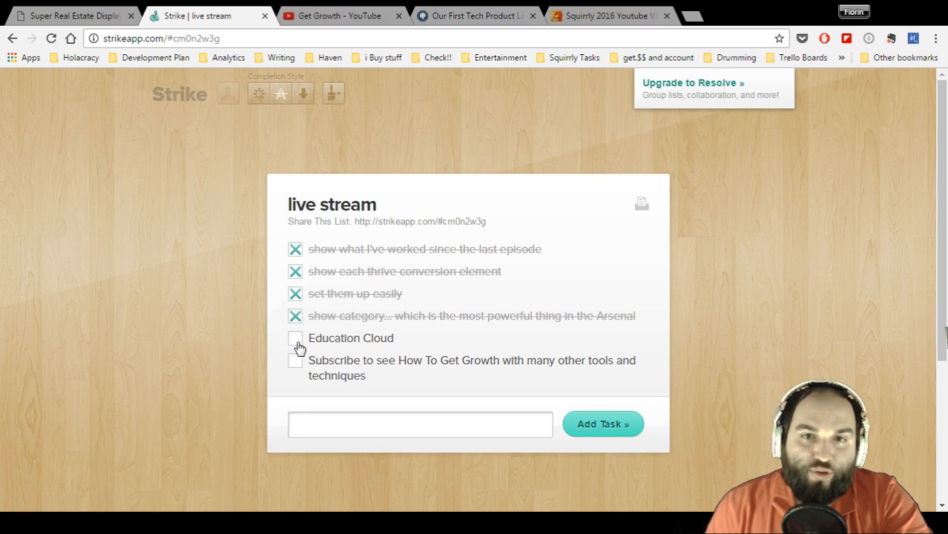
{"action": "left_click", "coordinate": [295, 339]}
Switch to the Get Growth channel page on YouTube to present the channel and its address.
{"action": "left_click", "coordinate": [310, 16]}
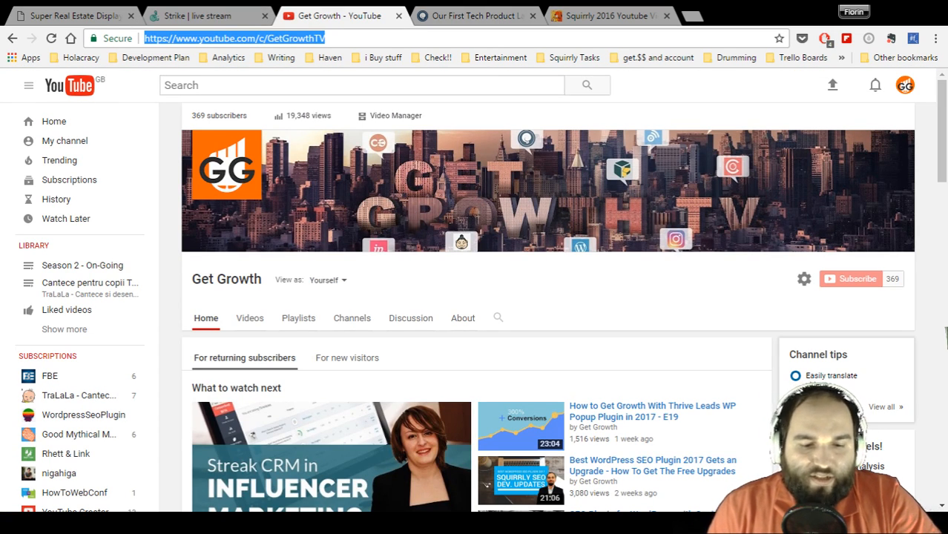
{"action": "left_click", "coordinate": [354, 39]}
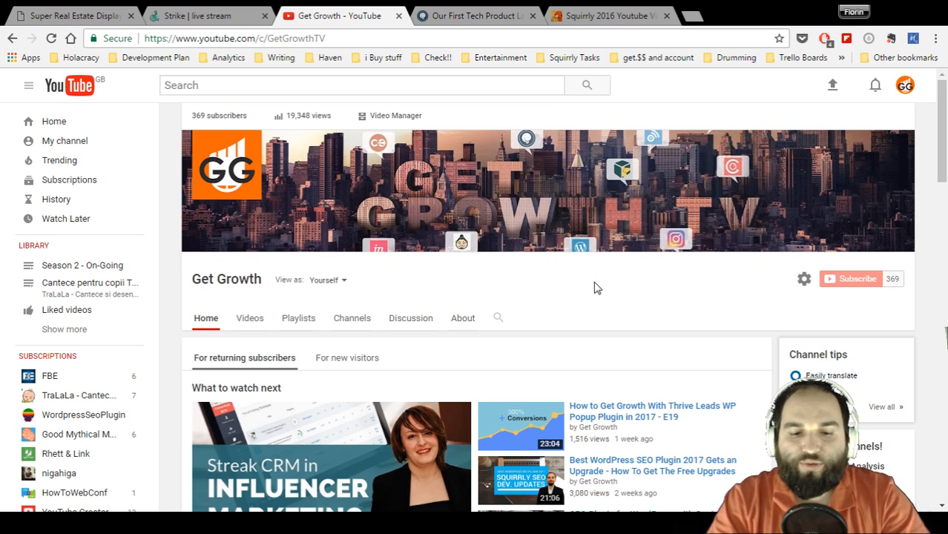